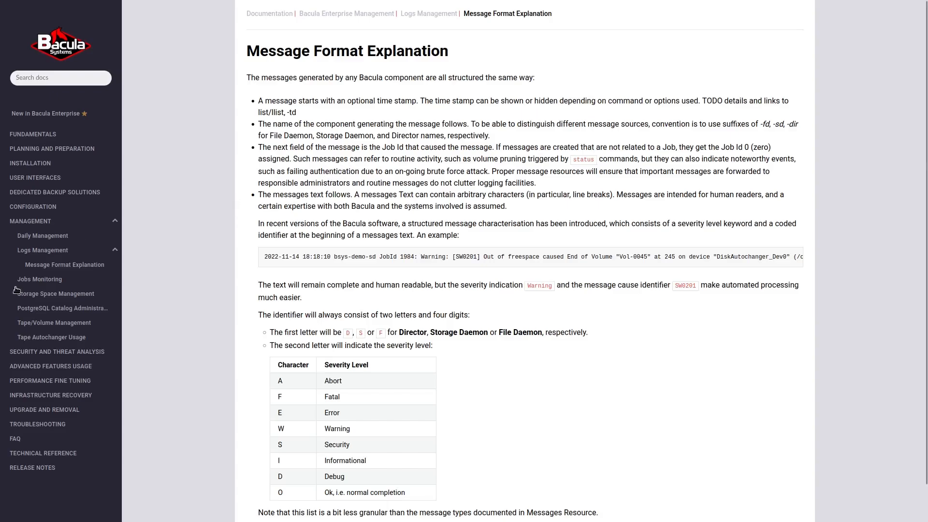
Examine the example log message on the Message Format Explanation page, from its time stamp to its severity and identifier
drag(268, 257, 715, 267)
drag(590, 265, 525, 265)
click(482, 253)
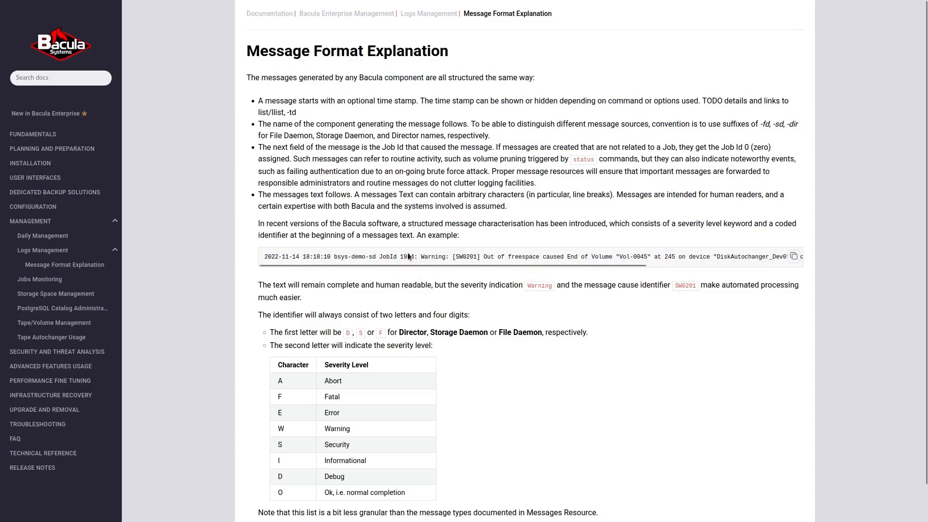
drag(419, 265, 367, 262)
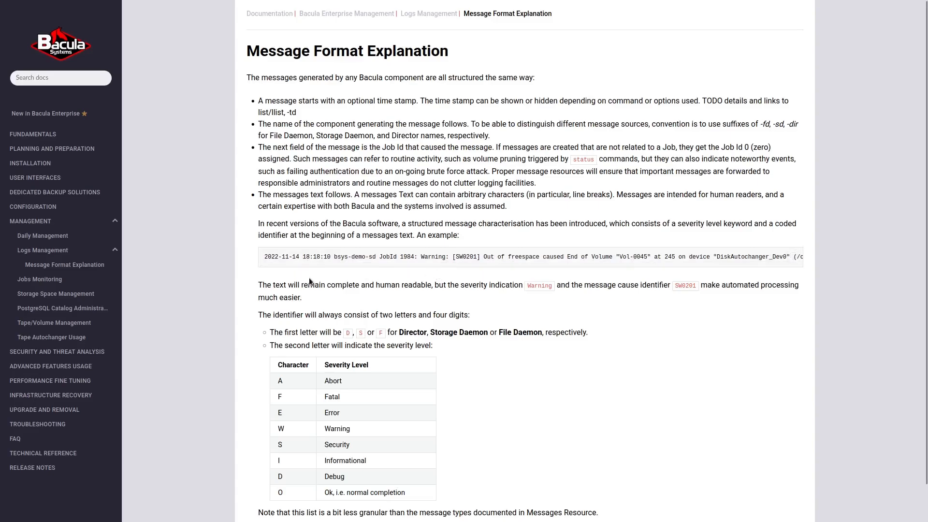
Examine the audit log destination in the Director's Messages example and the log file destination in the Storage Daemon's Messages resource
key(ctrl+Tab)
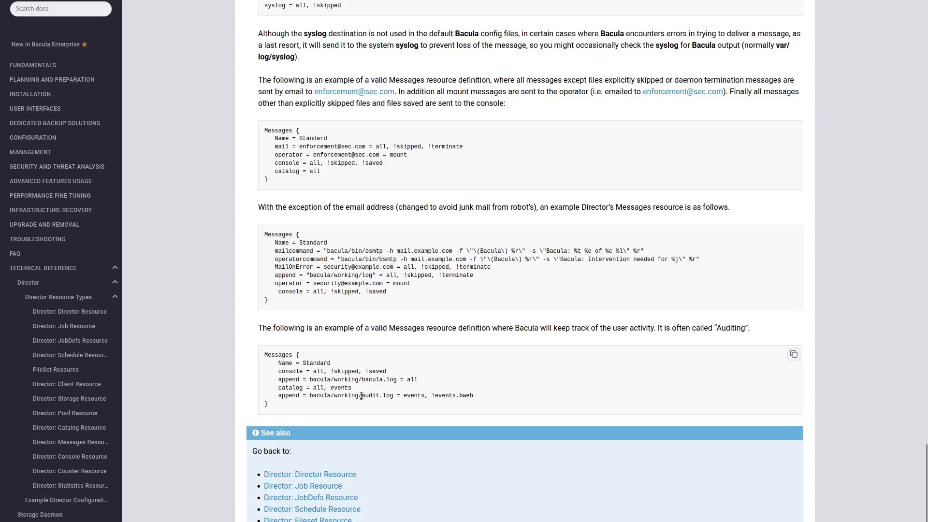
drag(362, 396, 392, 396)
click(396, 395)
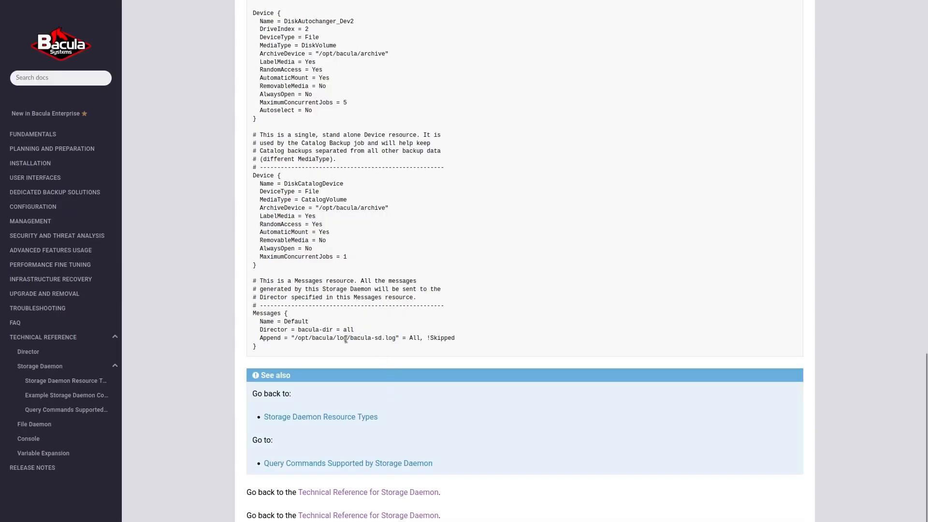
drag(347, 338, 392, 337)
click(386, 338)
drag(347, 338, 393, 339)
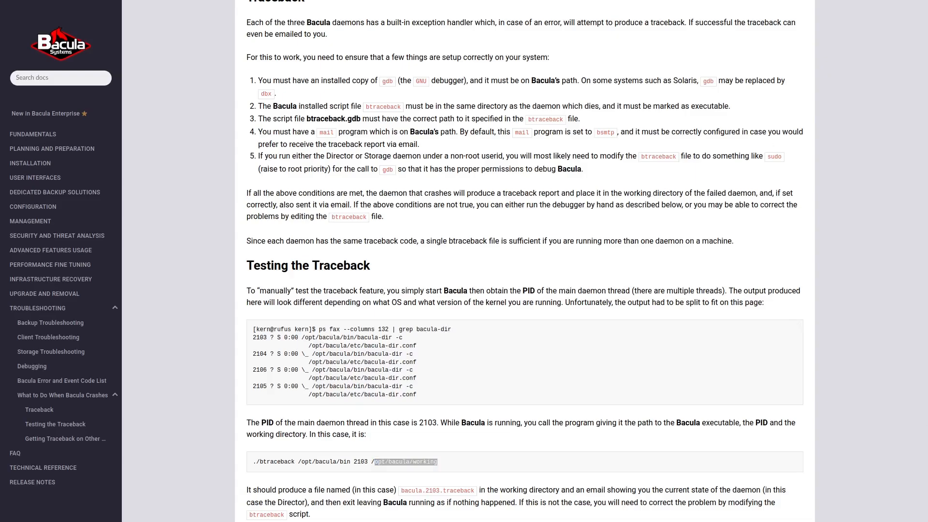
Switch to the terminal and examine the director, storage and u22agent-fd trace files listed in /opt/bacula/working
key(alt+Tab)
key(alt+Tab)
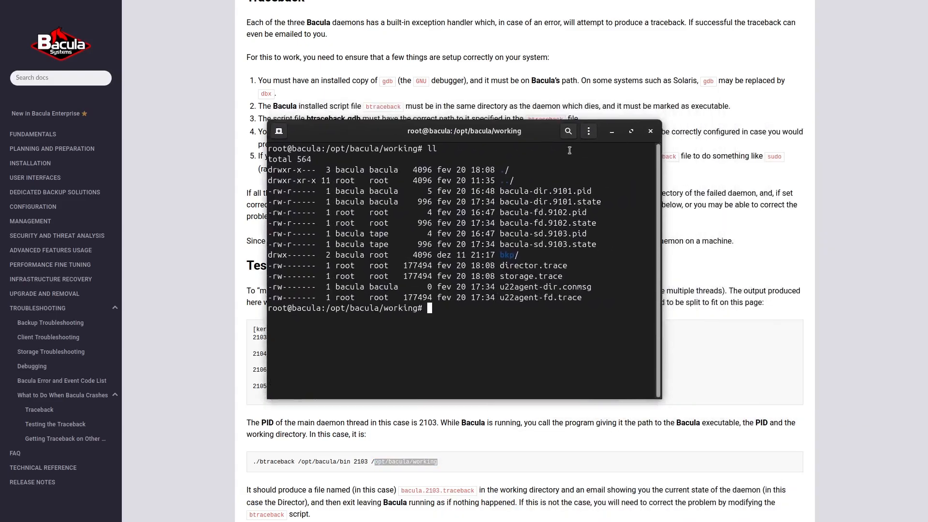
drag(570, 276, 497, 276)
click(546, 271)
drag(573, 267, 493, 266)
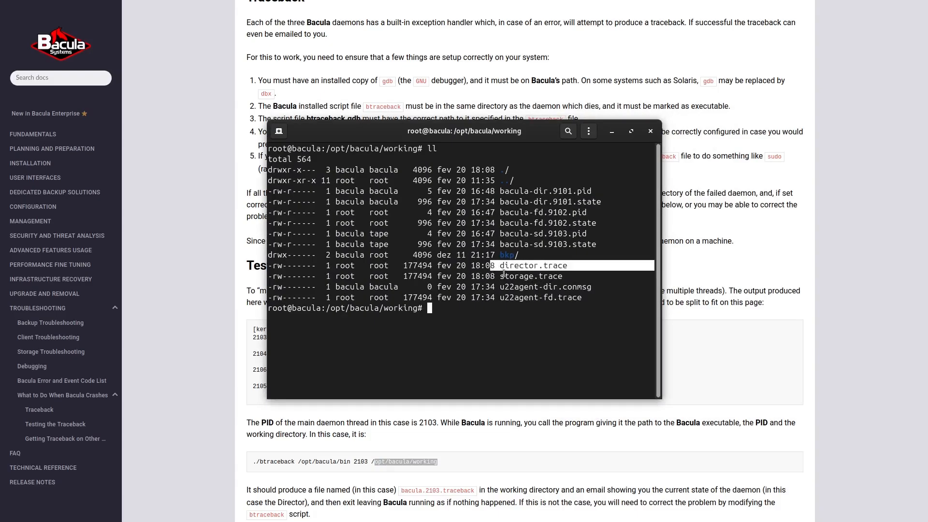
click(583, 304)
mouse_move(590, 304)
mouse_down()
mouse_move(506, 298)
mouse_move(560, 298)
mouse_up()
click(507, 298)
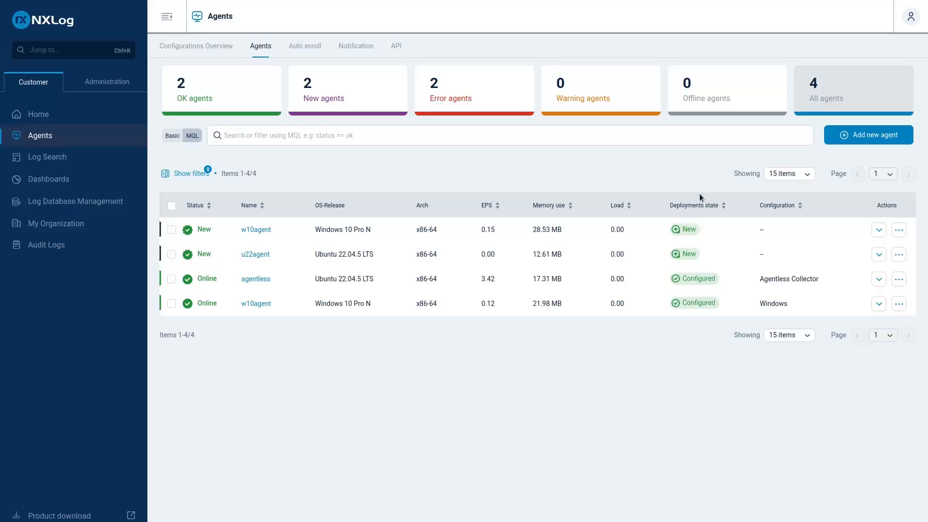
Start adding a new agent in NXLog Platform for the Linux operating system and open the installer downloads
click(873, 140)
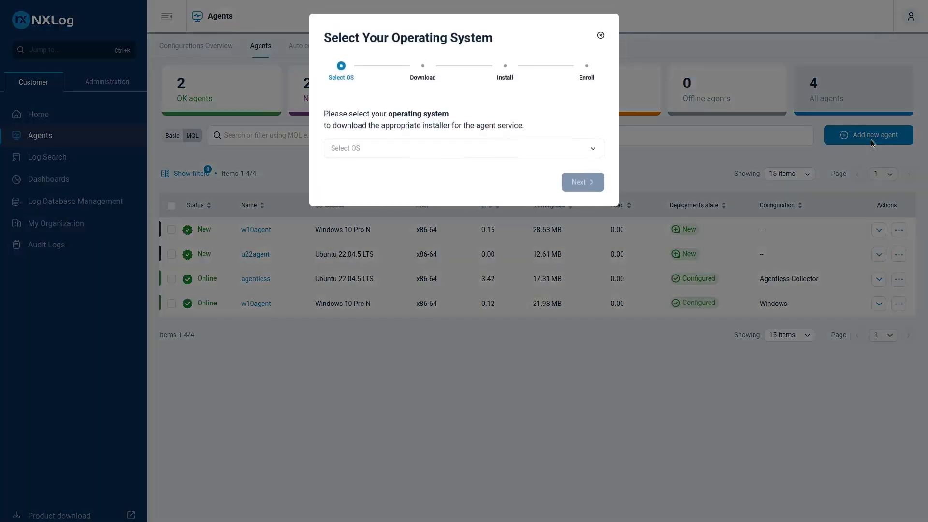
click(438, 152)
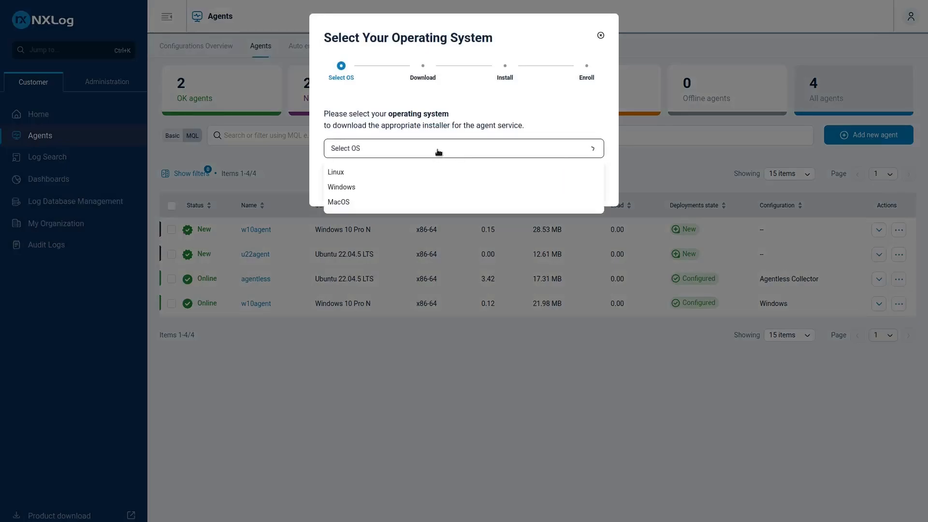
click(342, 173)
click(581, 185)
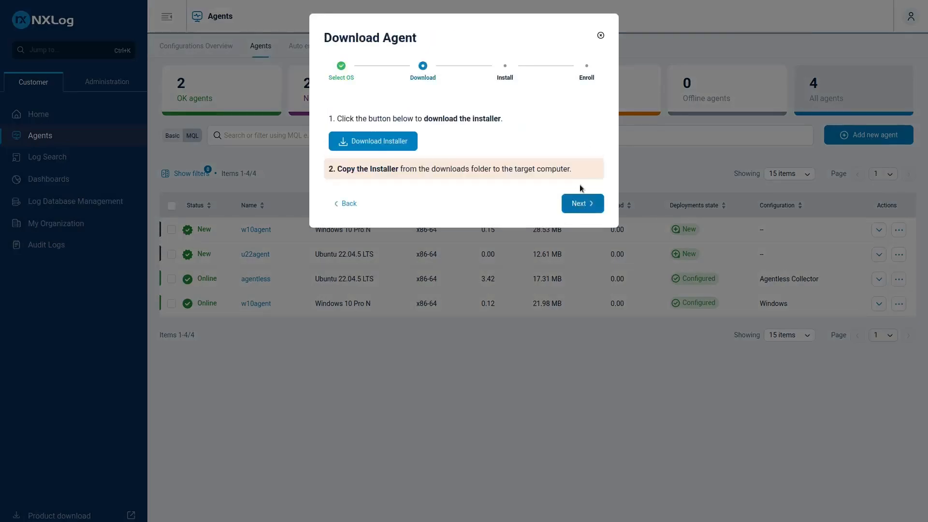
click(375, 141)
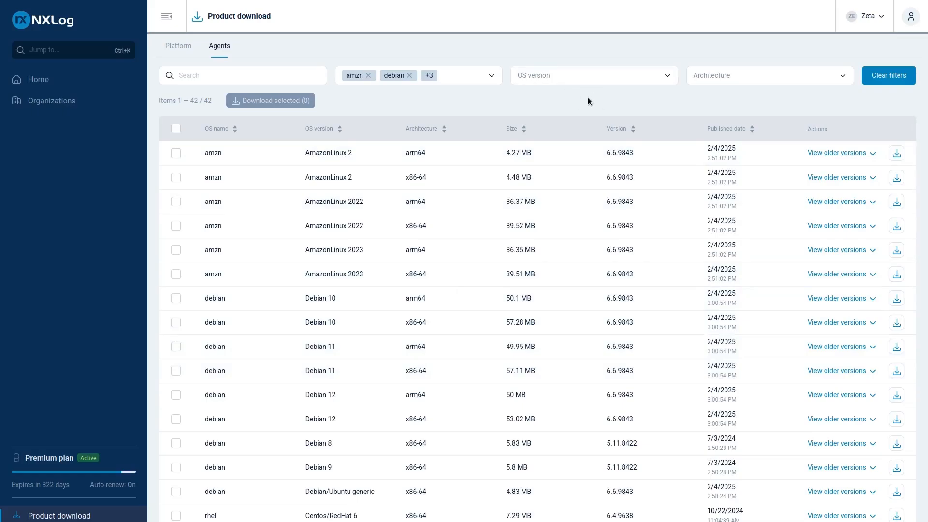
Filter the agent packages to Ubuntu 22.04 and download the x86-64 installer
click(611, 83)
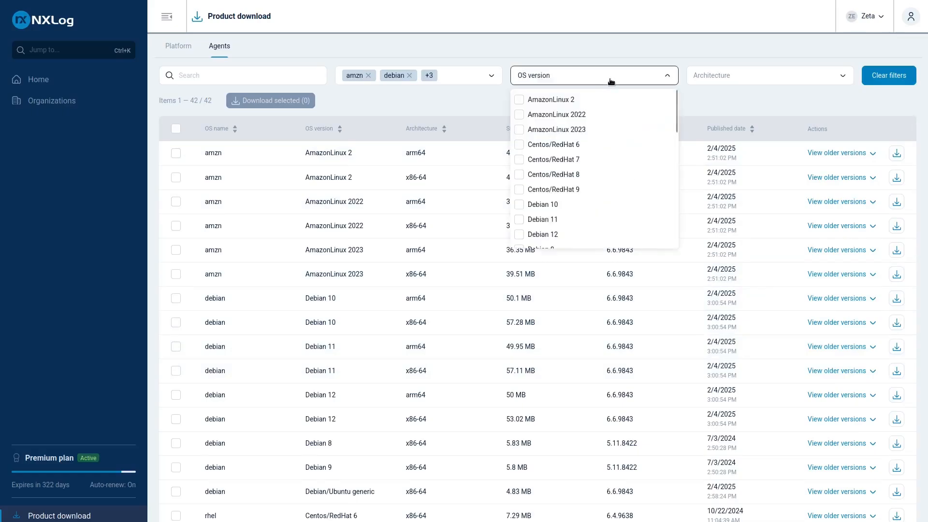
scroll(570, 141, down, 2)
scroll(569, 141, down, 4)
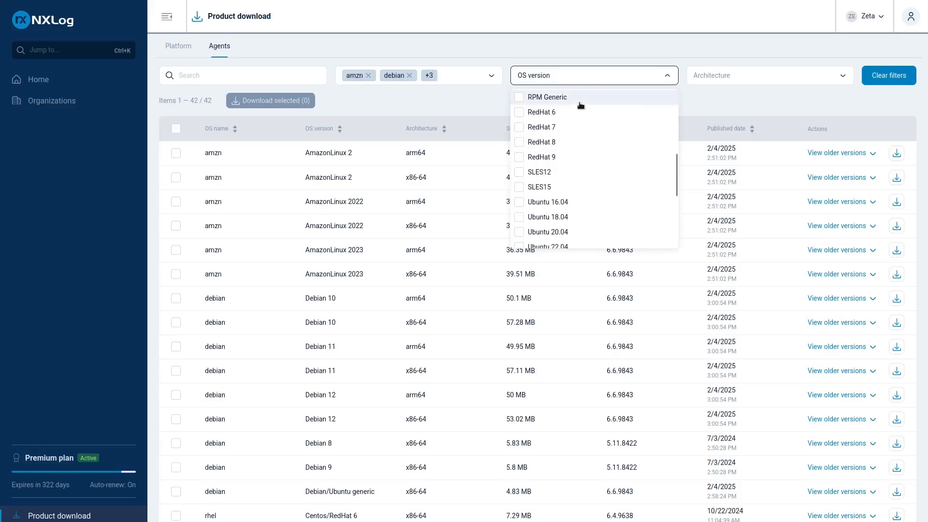
click(545, 199)
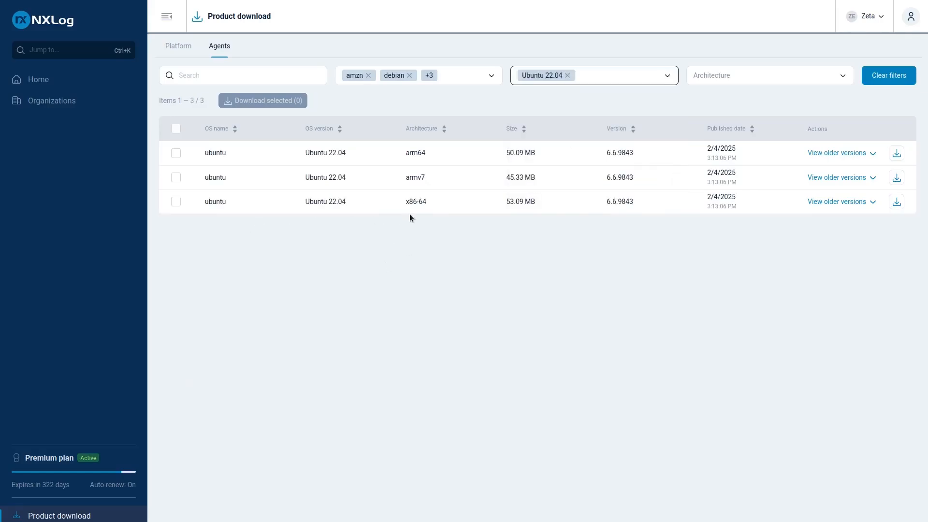
click(896, 202)
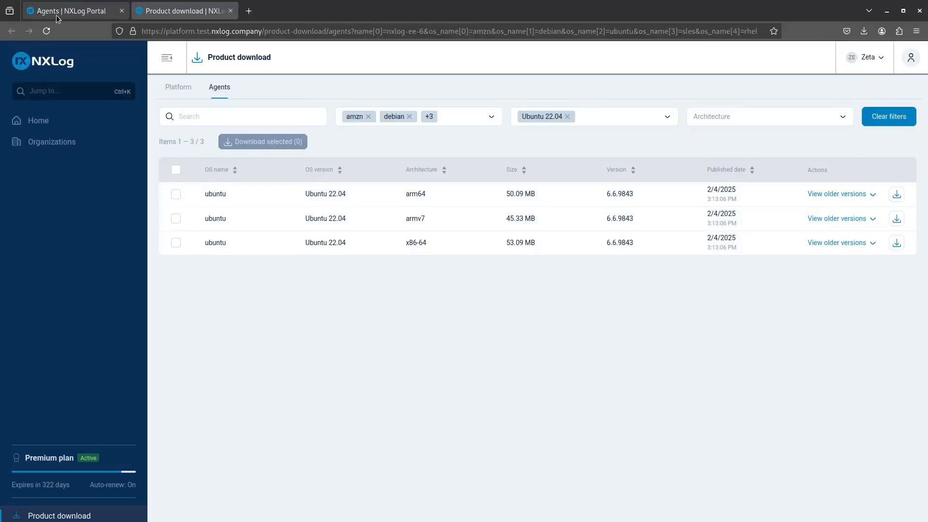
Return to the agent wizard, advance to its install instructions and bring the /tmp terminal into view
click(60, 10)
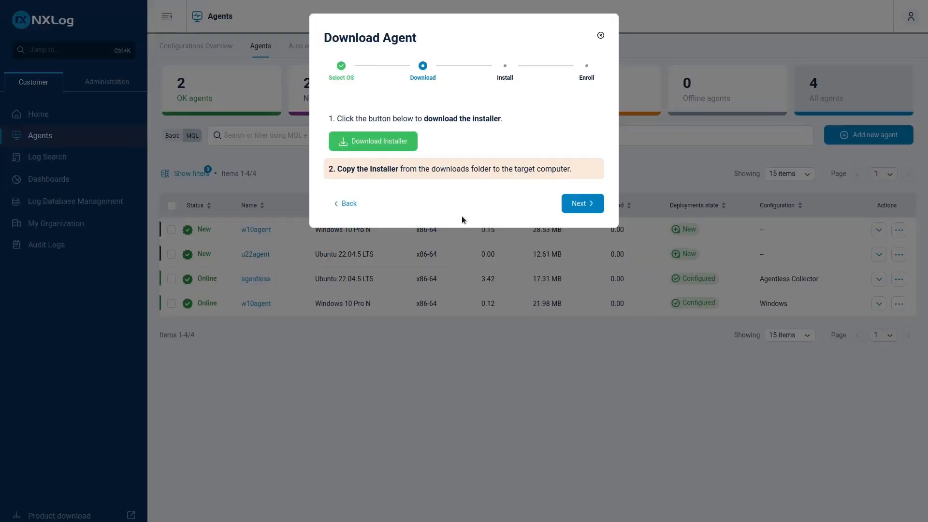
click(575, 205)
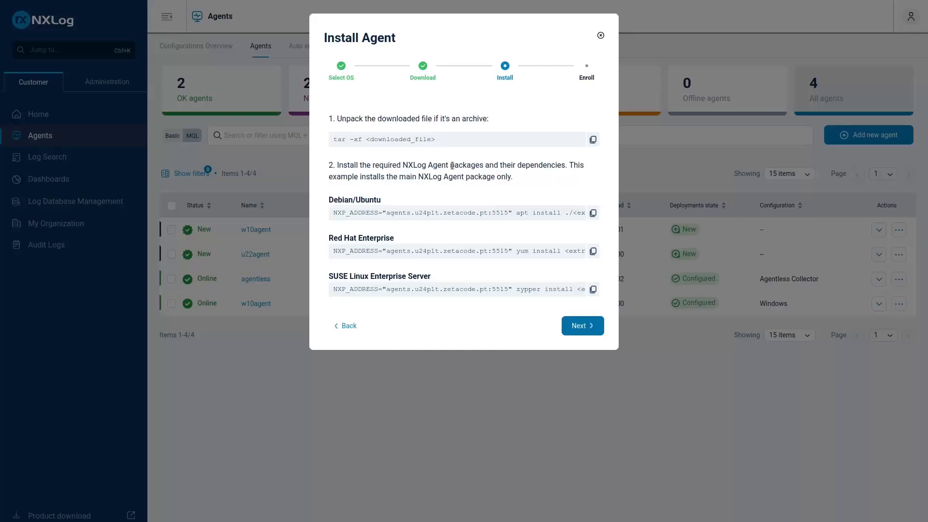
drag(927, 231, 410, 224)
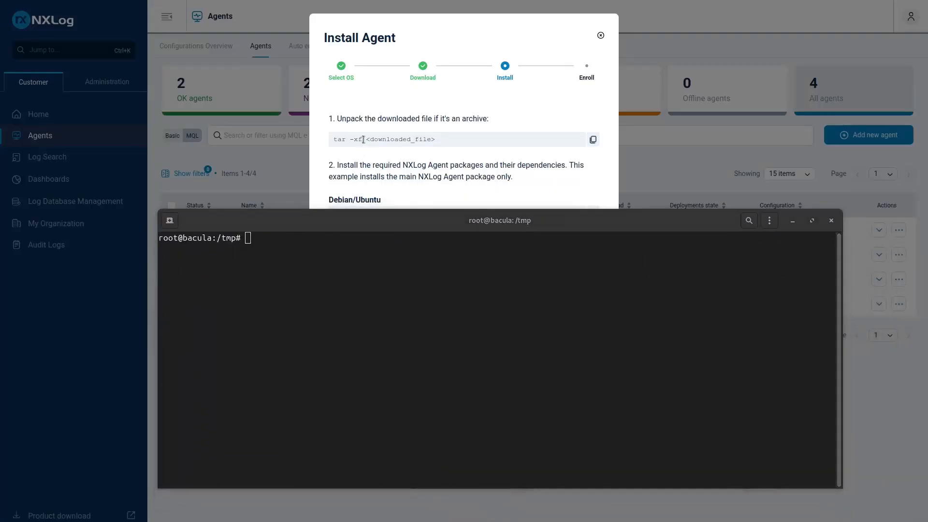
Copy the wizard's unpack command into the terminal and extract nxlog-6.6.9843_ubuntu22_amd64.tar.bz2 with tar -xf
triple_click(362, 139)
right_click(355, 140)
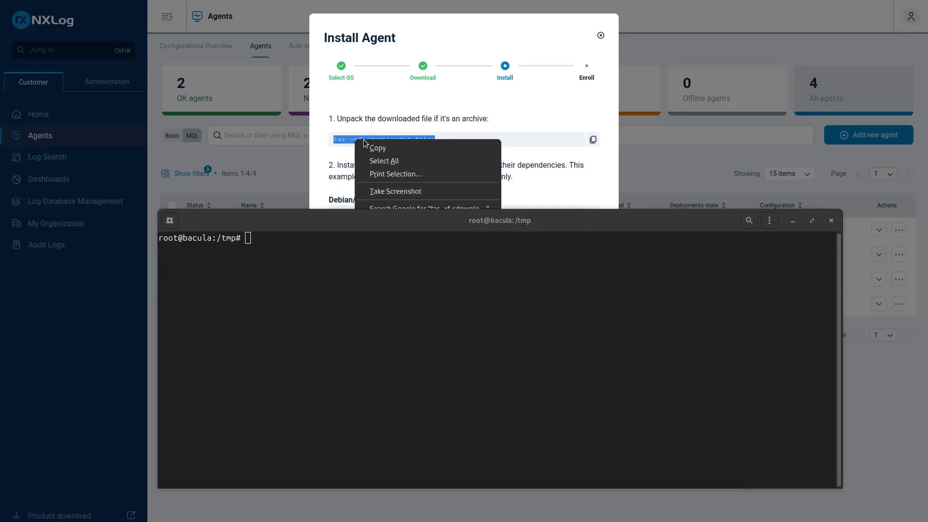
click(373, 146)
click(313, 317)
text(tar -xf <downloaded_file>)
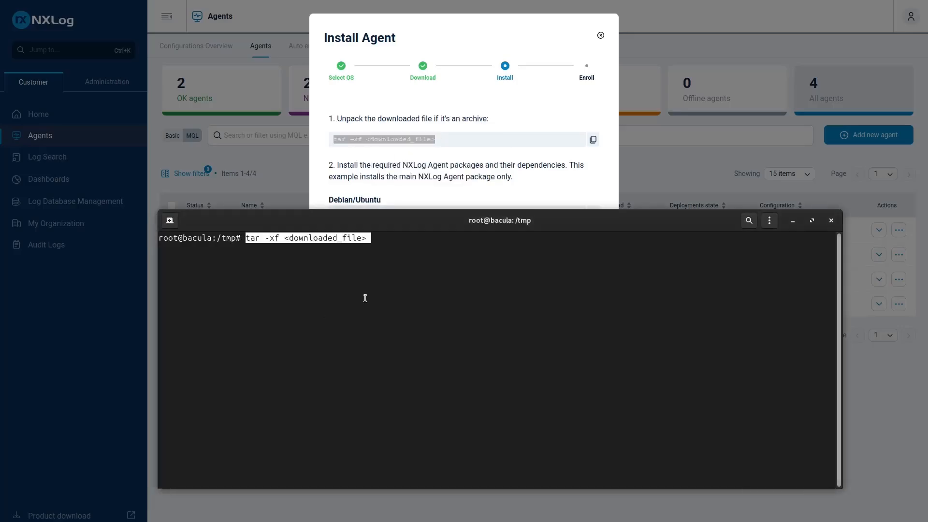
key(BackSpace)
key(BackSpace)
key(BackSpace)
key(BackSpace)
key(BackSpace)
key(BackSpace)
key(BackSpace)
key(BackSpace)
key(BackSpace)
key(BackSpace)
key(BackSpace)
key(BackSpace)
key(BackSpace)
key(BackSpace)
key(BackSpace)
key(BackSpace)
key(BackSpace)
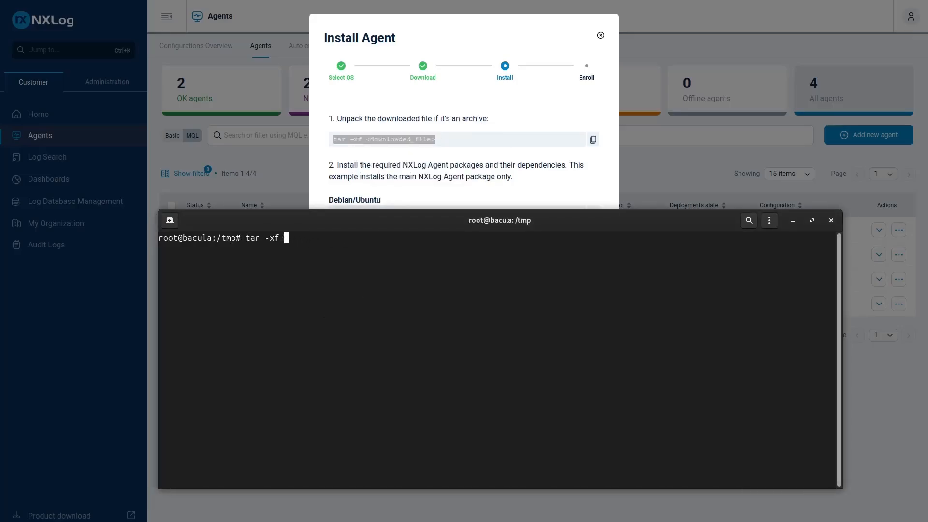
text(nxl)
key(Tab)
key(Return)
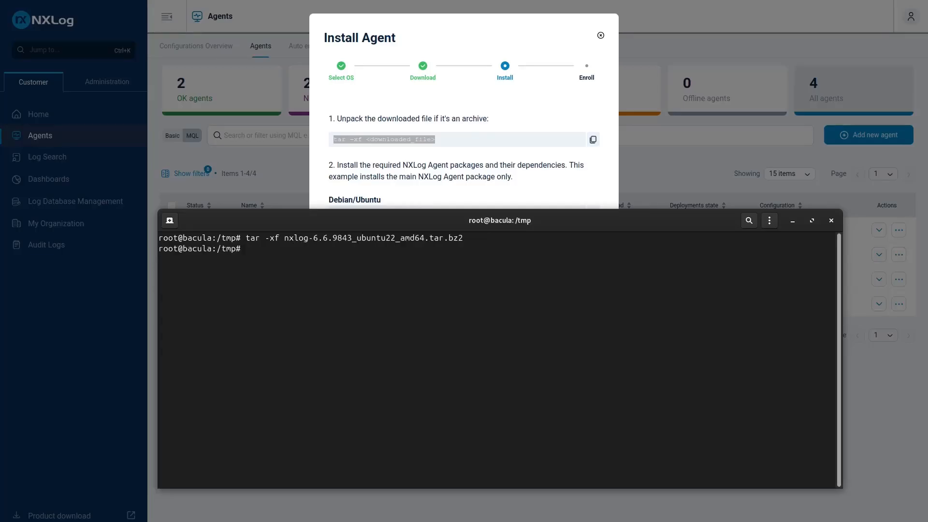
List the extracted NXLog files in /tmp with "ll | grep nx"
text(ll | grep nx)
key(Return)
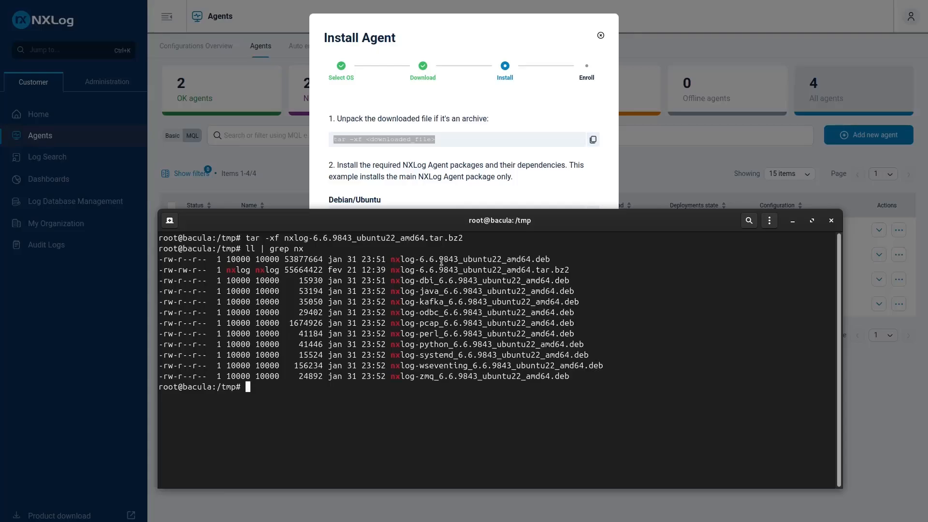
Examine the main NXLog package and the dbi and systemd module packages in the file listing
drag(396, 260, 555, 261)
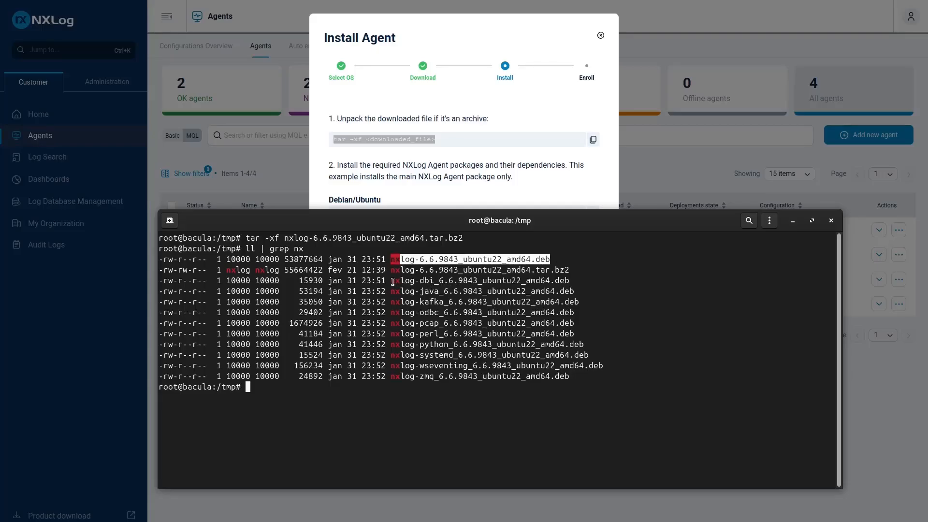
drag(393, 281, 540, 282)
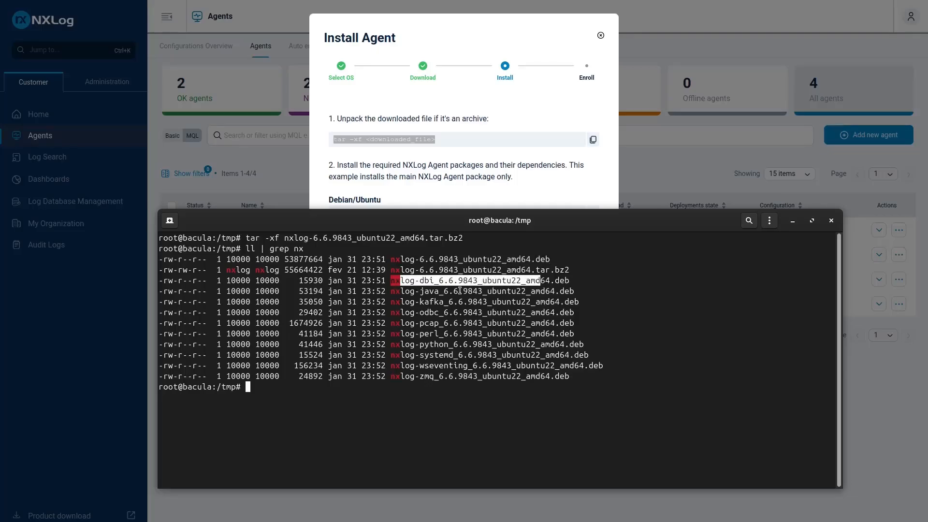
drag(391, 355, 508, 355)
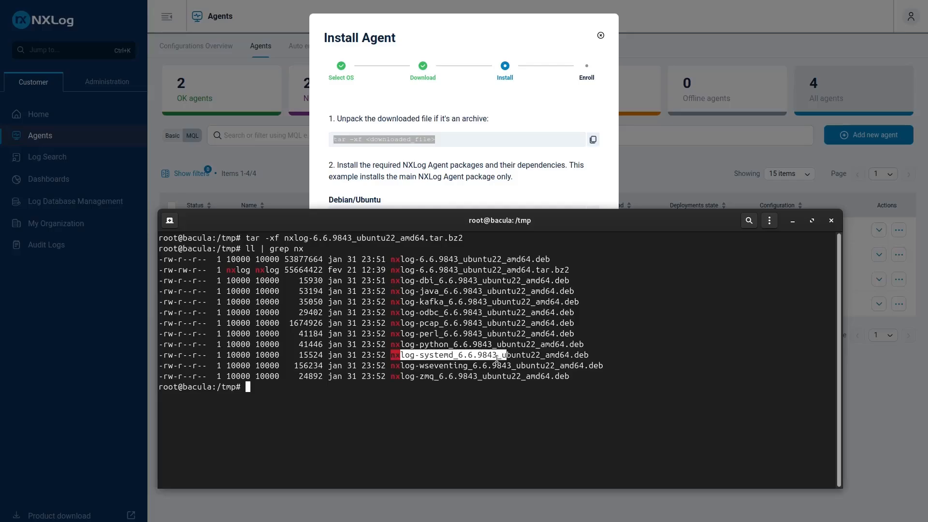
click(504, 352)
drag(614, 356, 401, 355)
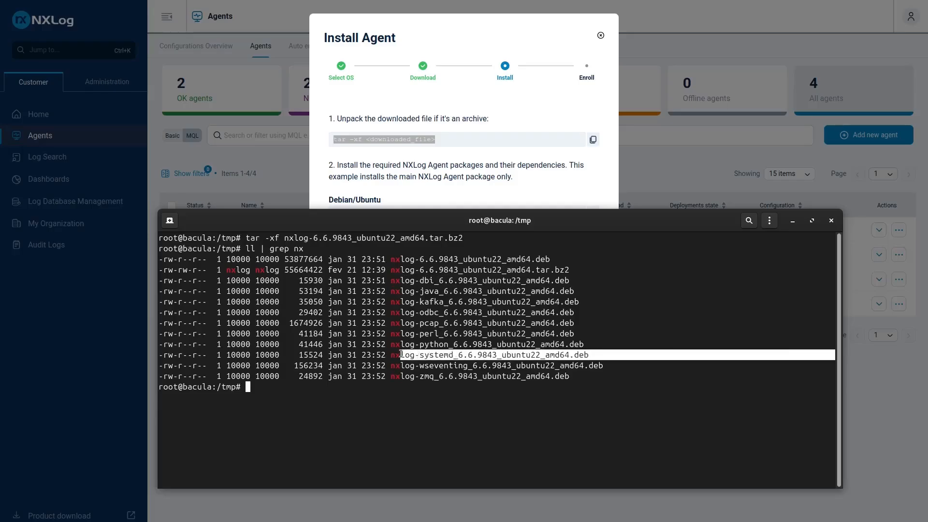
click(544, 439)
Run the wizard's Debian/Ubuntu apt install command with NXP_ADDRESS="agents.u24plt.zetacode.pt:5515" for the package nxlog-6.6.9843_ubuntu22_amd64.deb
drag(504, 226, 514, 285)
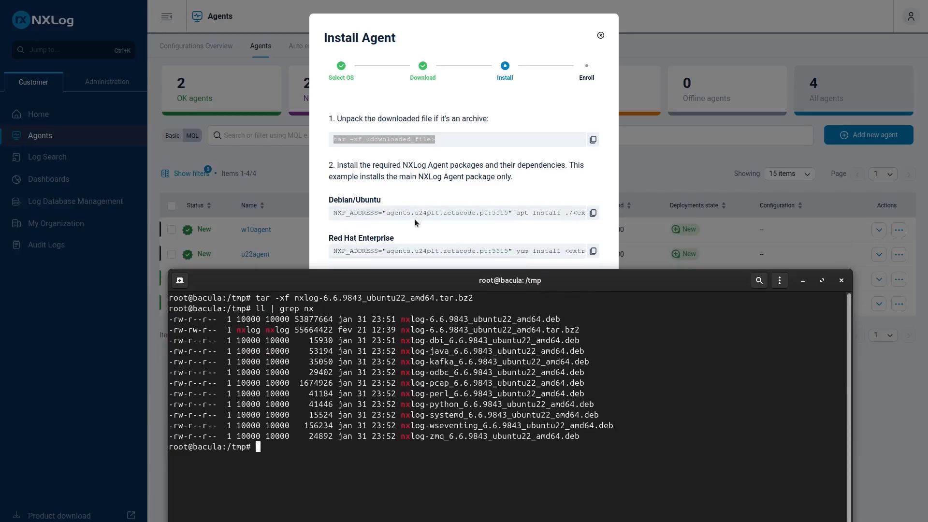
click(593, 213)
right_click(387, 480)
click(425, 396)
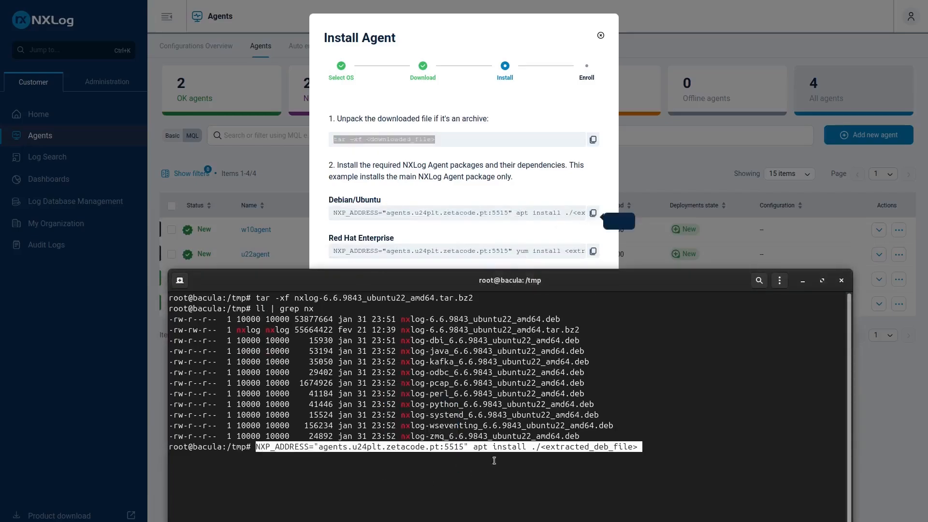
key(BackSpace)
key(BackSpace)
key(BackSpace)
key(BackSpace)
key(BackSpace)
key(BackSpace)
key(BackSpace)
key(BackSpace)
key(BackSpace)
key(BackSpace)
key(BackSpace)
key(BackSpace)
key(BackSpace)
key(BackSpace)
key(BackSpace)
key(BackSpace)
key(BackSpace)
key(BackSpace)
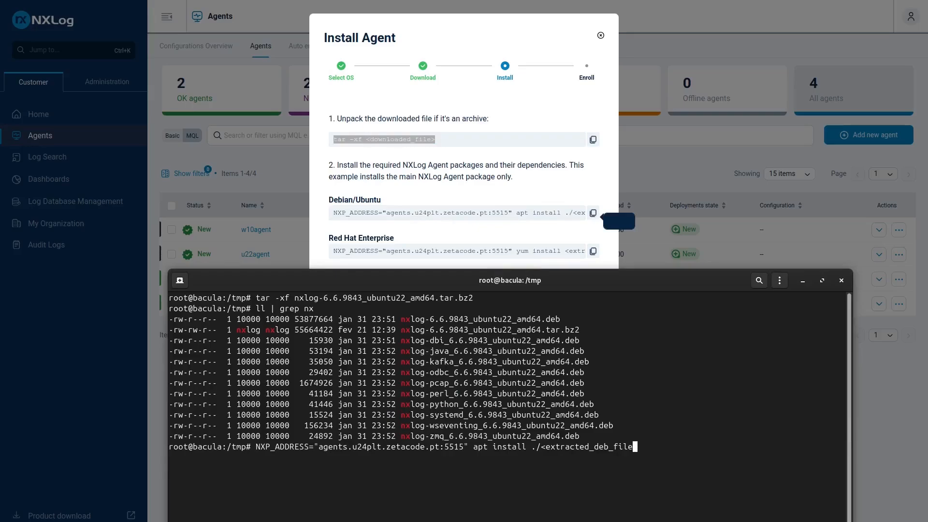
key(BackSpace)
key(BackSpace)
drag(399, 317, 560, 319)
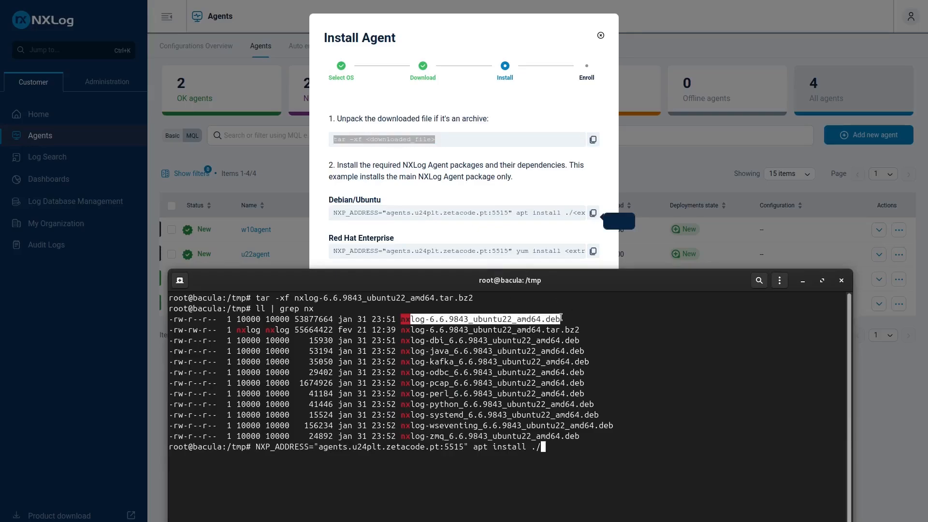
middle_click(653, 337)
key(Return)
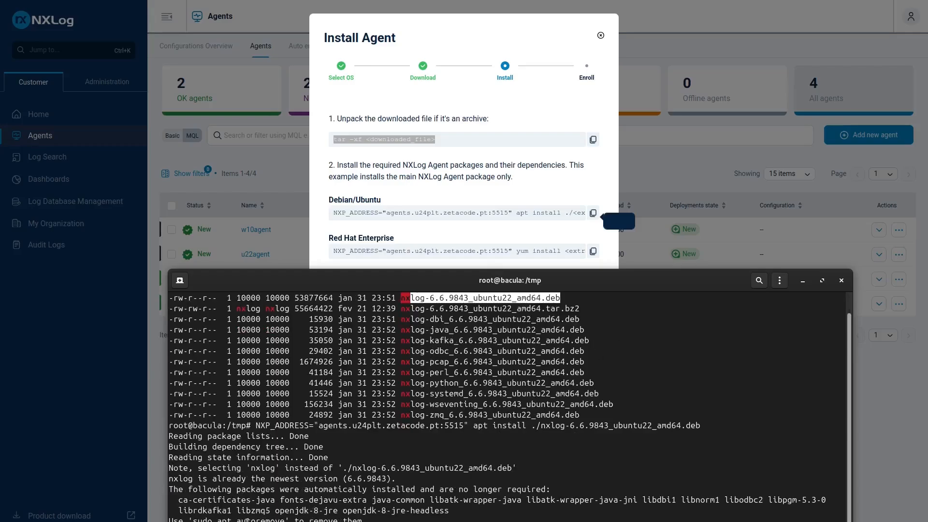
Review the apt install output down to its end, moving the terminal window so that the last lines fit on screen
drag(193, 520, 215, 519)
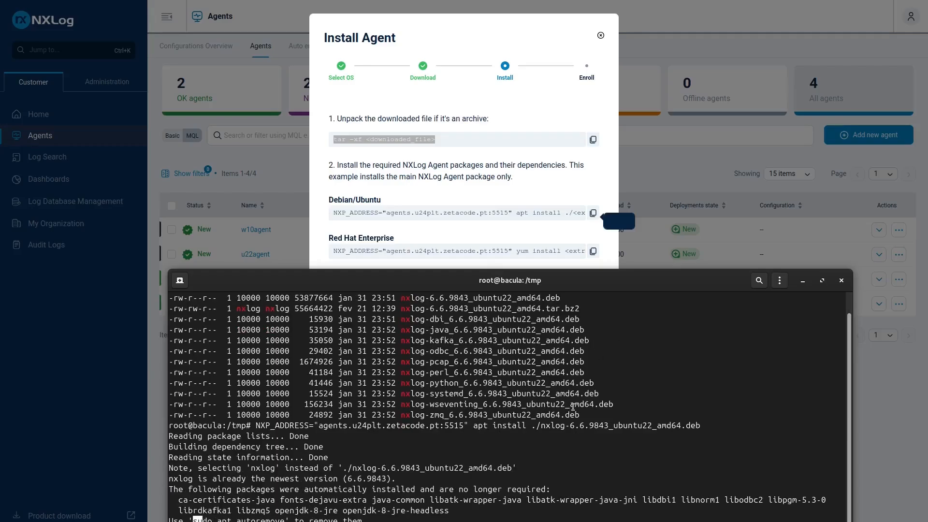
scroll(573, 407, up, 1)
scroll(503, 496, down, 1)
drag(510, 286, 513, 256)
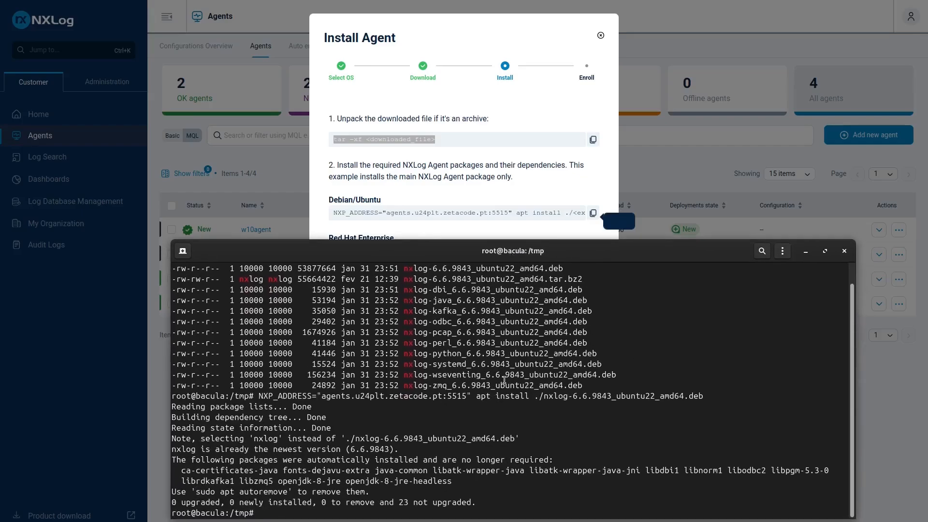
Start the NXLog service on the Bacula server with "systemctl start nxlog"
text(systemctl start nxlog)
key(Return)
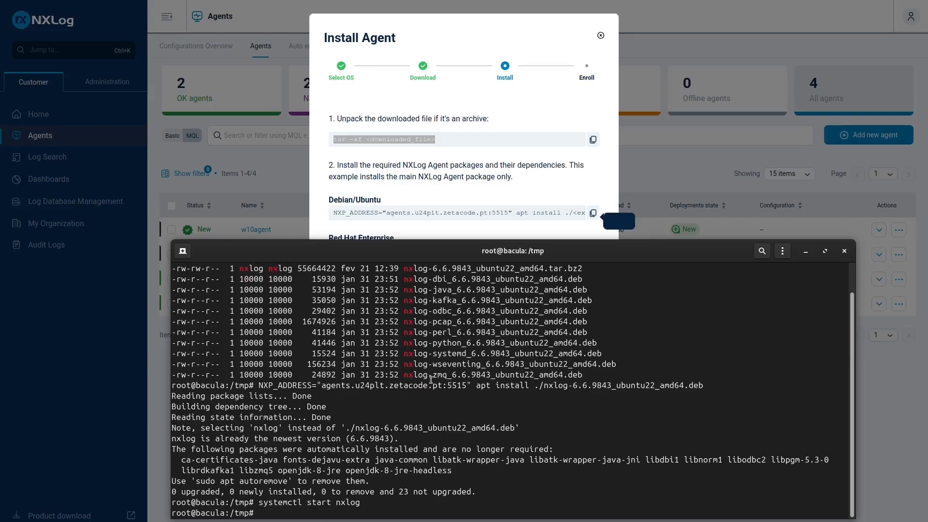
Check the NXLog service with "systemctl status nxlog" and review the reported service details
key(Up)
key(Up)
key(Down)
key(Left)
key(Left)
key(Left)
key(Left)
key(Left)
key(Left)
key(BackSpace)
key(BackSpace)
text(tus)
key(Return)
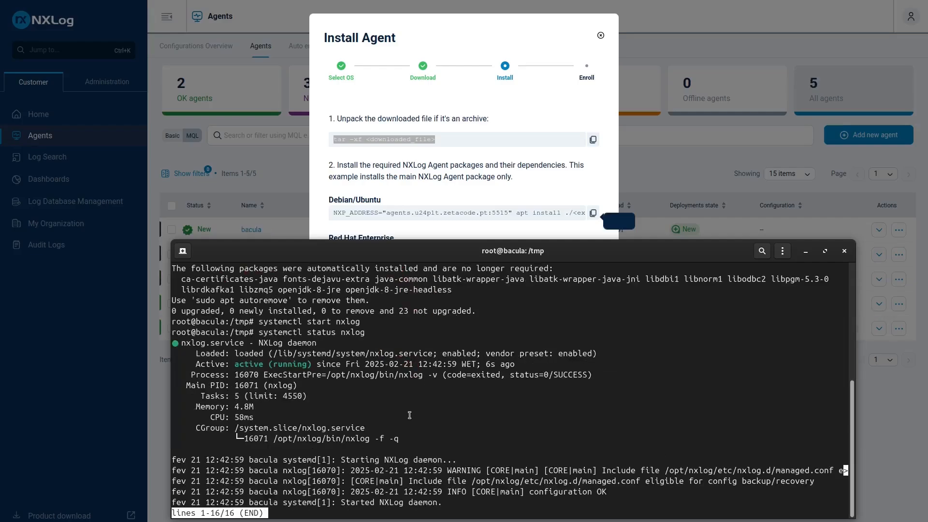
drag(408, 446, 293, 335)
Move the terminal window out of the way and advance the Install Agent wizard to the Enroll stage
drag(460, 255, 927, 253)
click(505, 312)
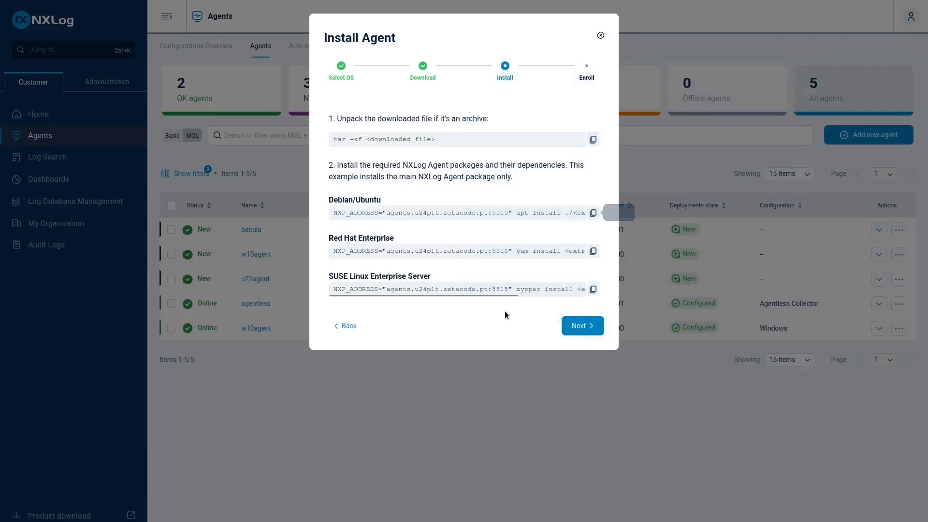
click(581, 326)
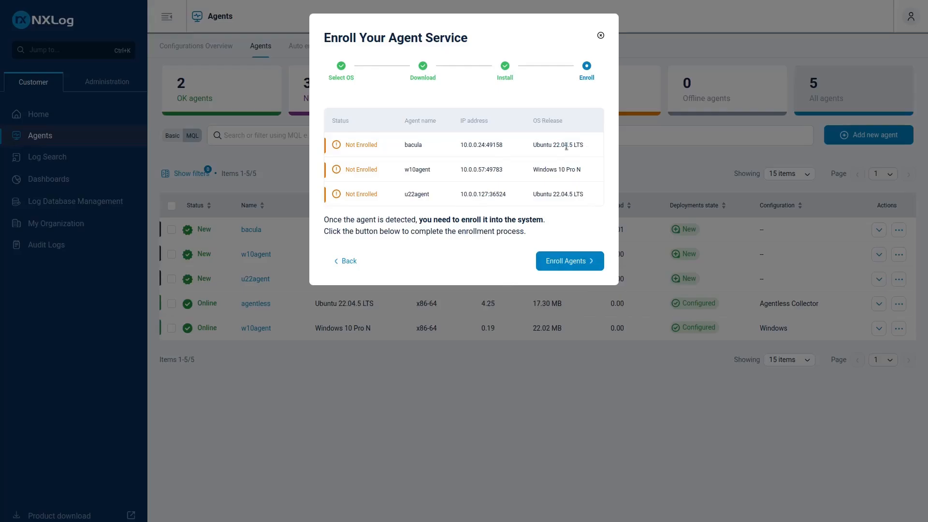
Examine the bacula entry in the list of agents awaiting enrollment, and close the wizard
drag(345, 147, 594, 119)
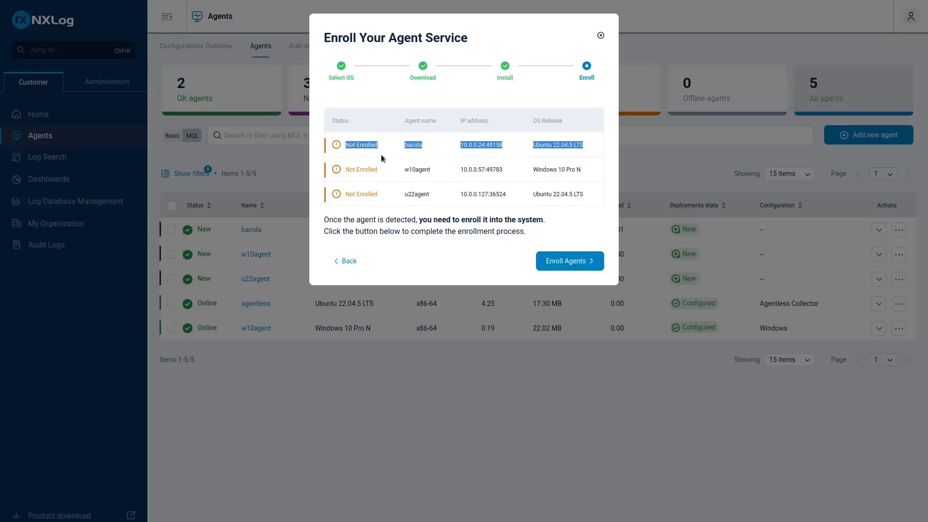
click(419, 151)
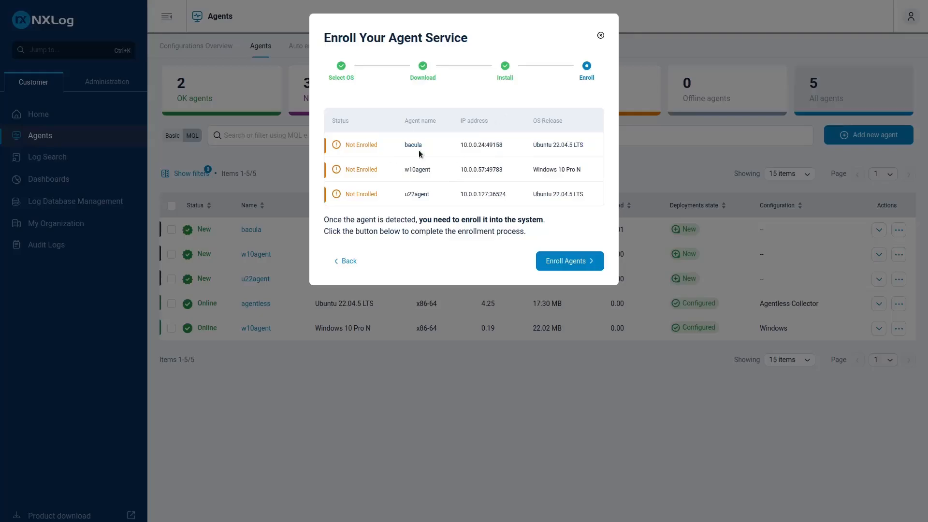
click(602, 37)
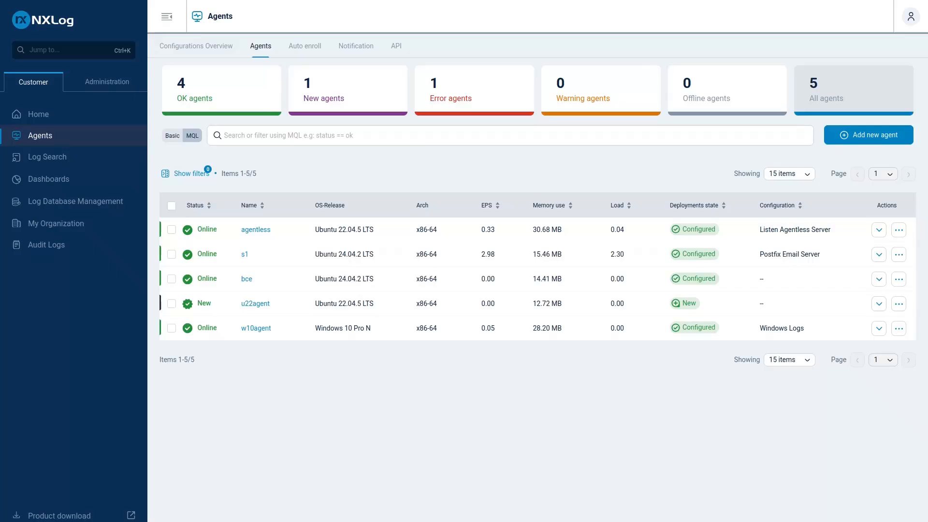
Bring in the bce terminal, run "cat /var/log/bacula/bacula.log" and examine the opening entries of JobId 29
drag(927, 223, 423, 174)
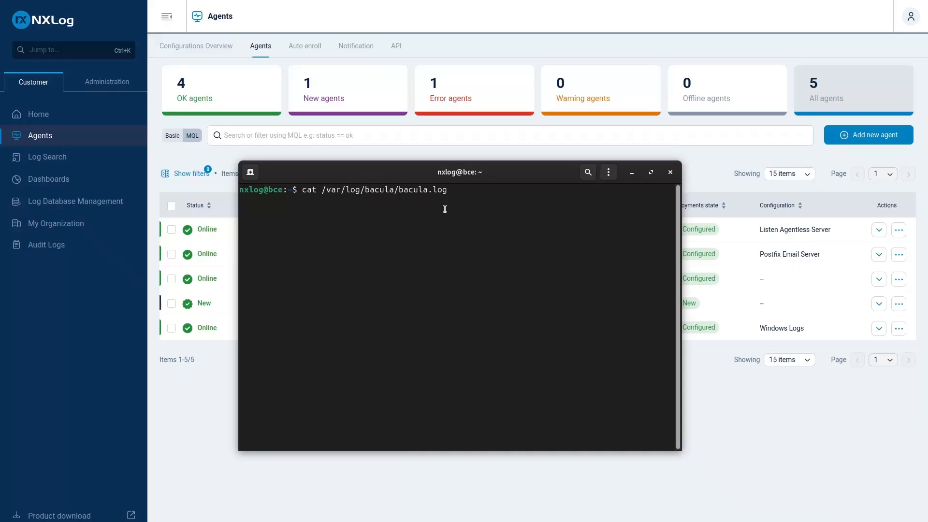
key(Return)
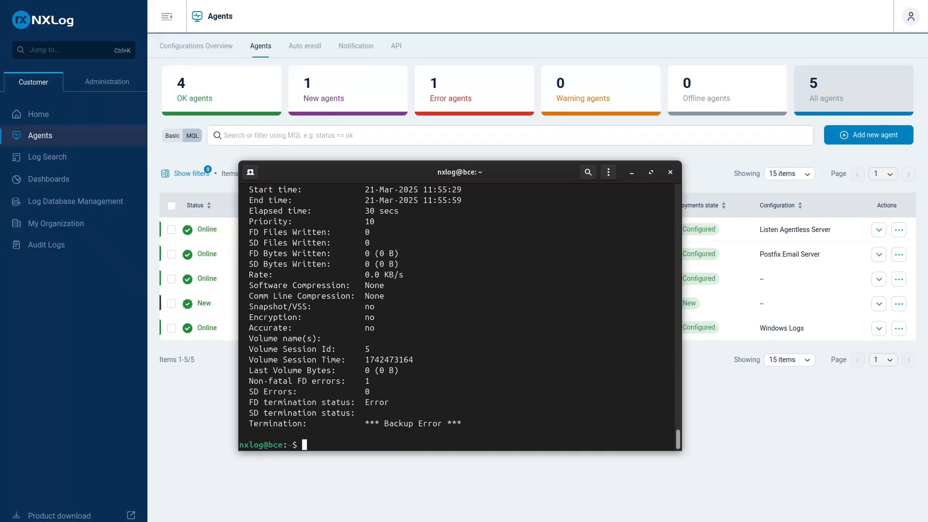
scroll(473, 387, up, 5)
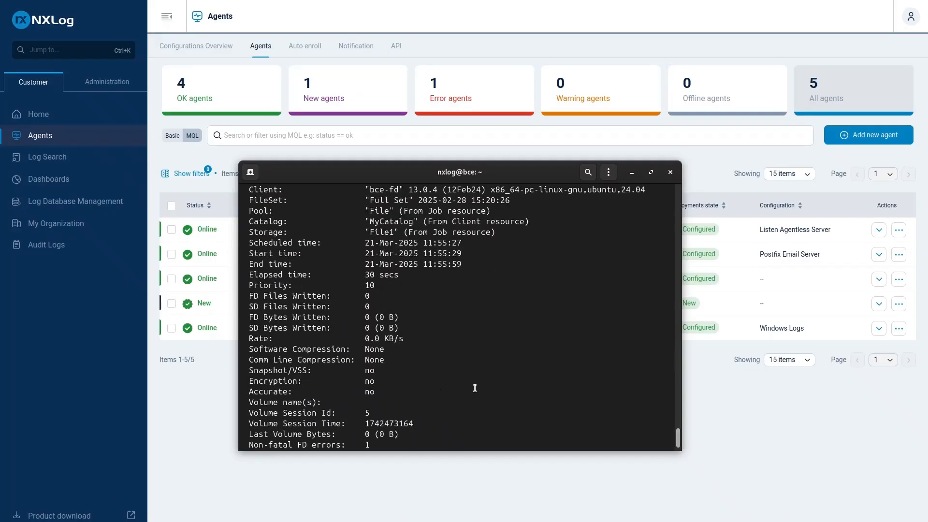
scroll(463, 323, up, 1)
scroll(377, 283, down, 2)
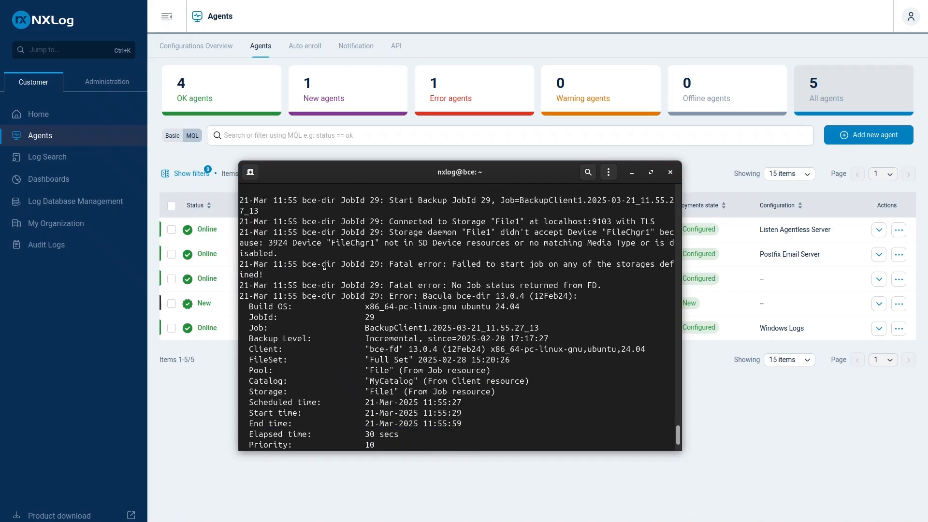
scroll(410, 208, up, 1)
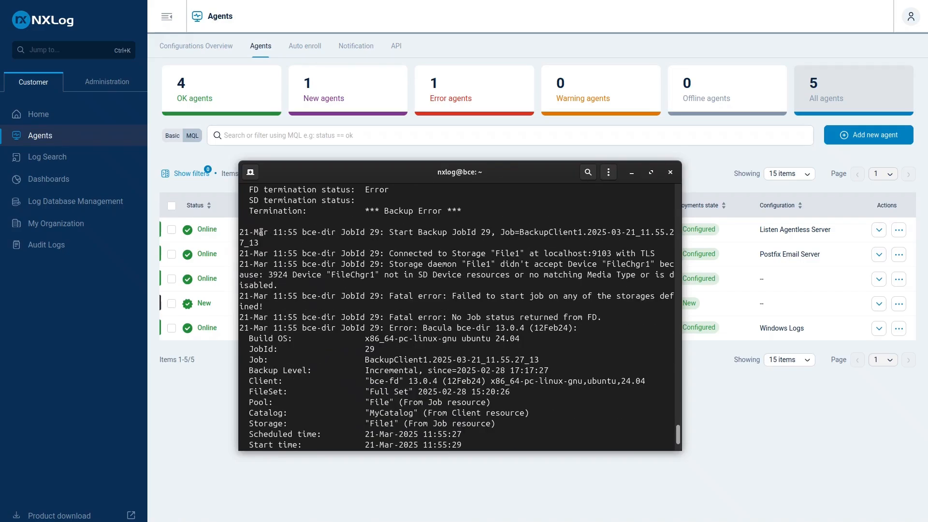
scroll(275, 230, down, 1)
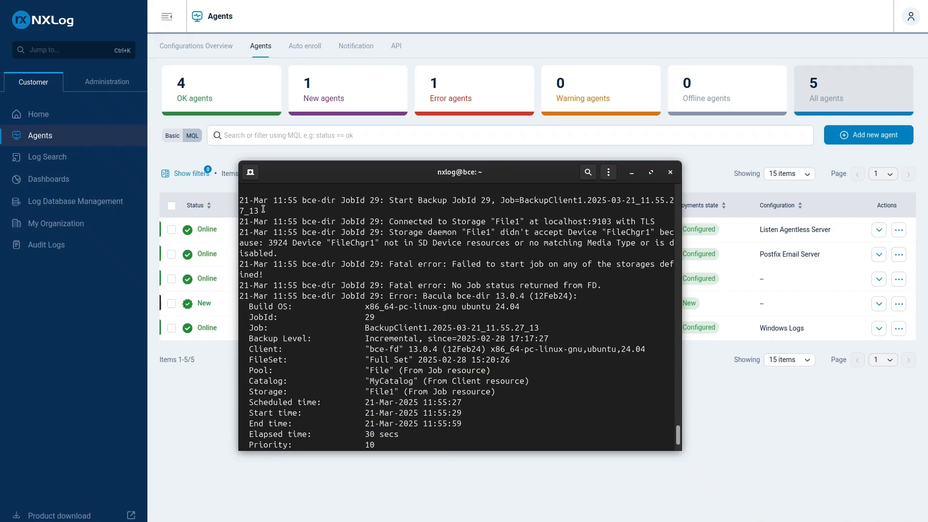
scroll(255, 241, up, 1)
drag(244, 231, 332, 317)
scroll(582, 354, down, 2)
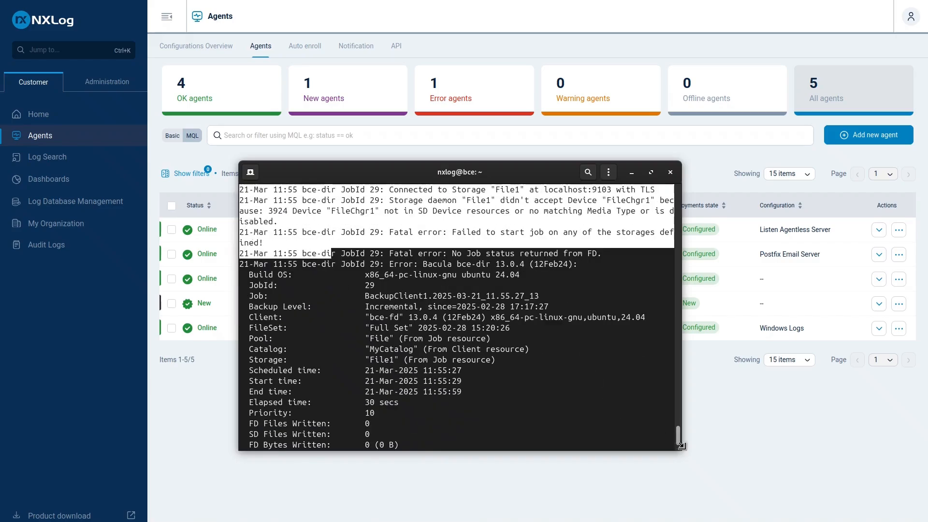
Enlarge the terminal window and examine the Client and Storage fields in the JobId 29 summary
drag(681, 450, 841, 503)
scroll(430, 372, down, 3)
scroll(429, 372, up, 1)
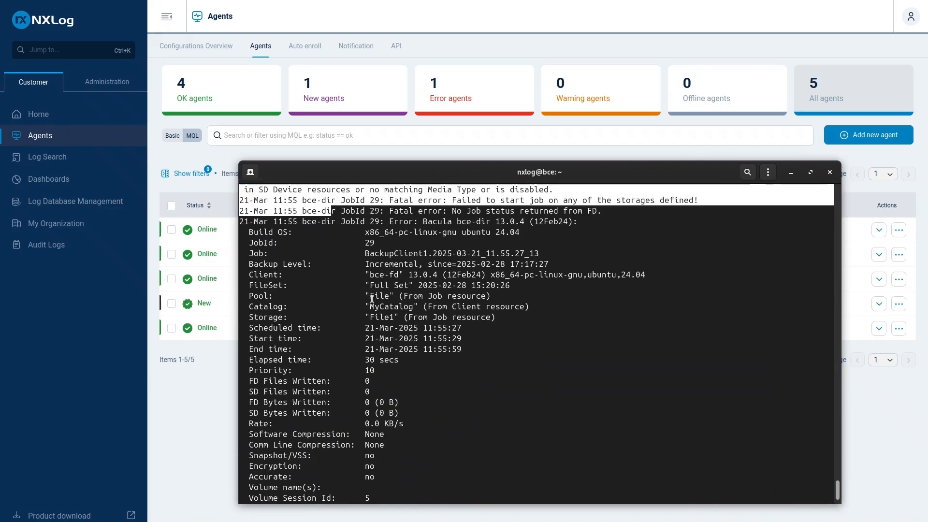
click(260, 274)
drag(250, 274, 667, 274)
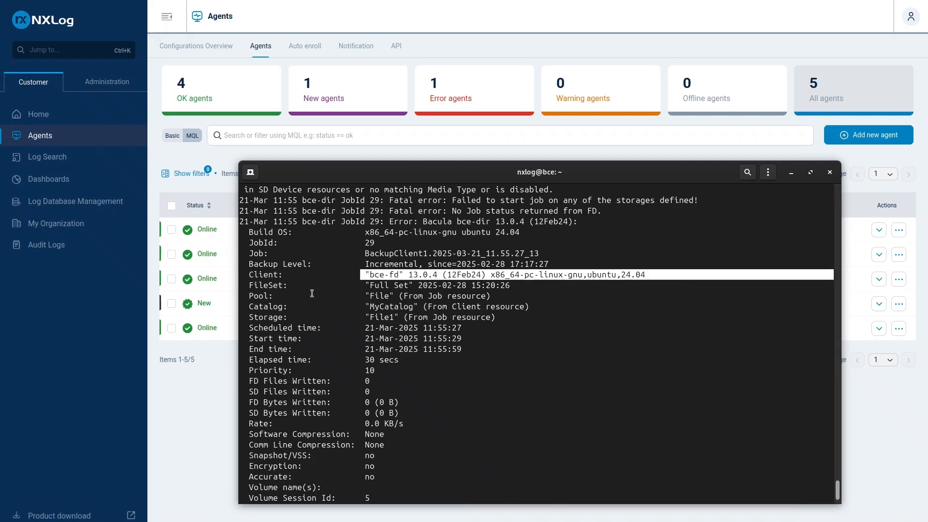
scroll(312, 293, down, 1)
drag(252, 287, 326, 286)
scroll(290, 297, down, 2)
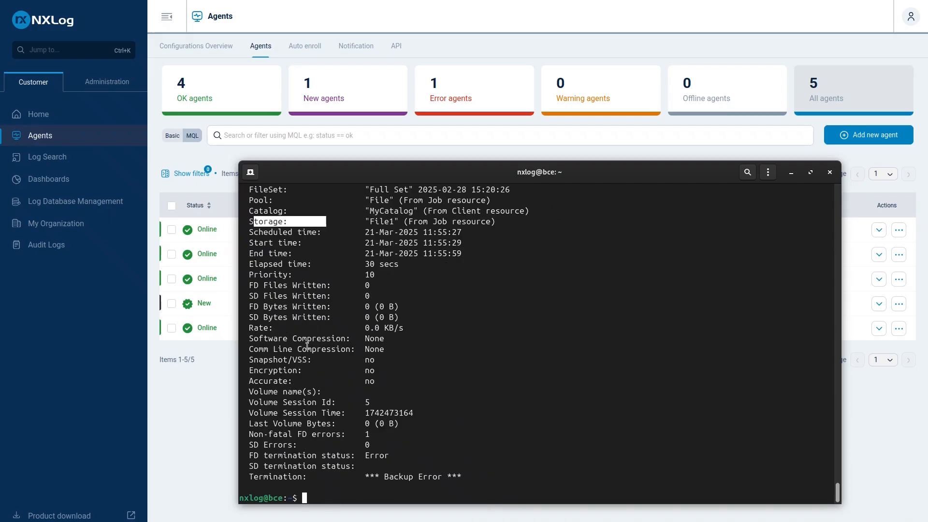
Examine the date, JobId and "Fatal error" parts of the single-line storage failure entry for JobId 29
scroll(368, 441, up, 7)
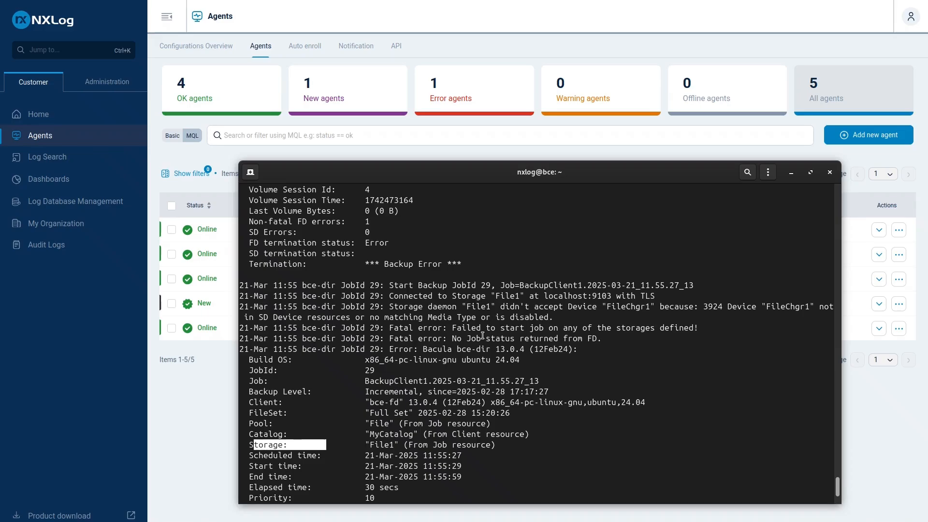
scroll(482, 329, down, 1)
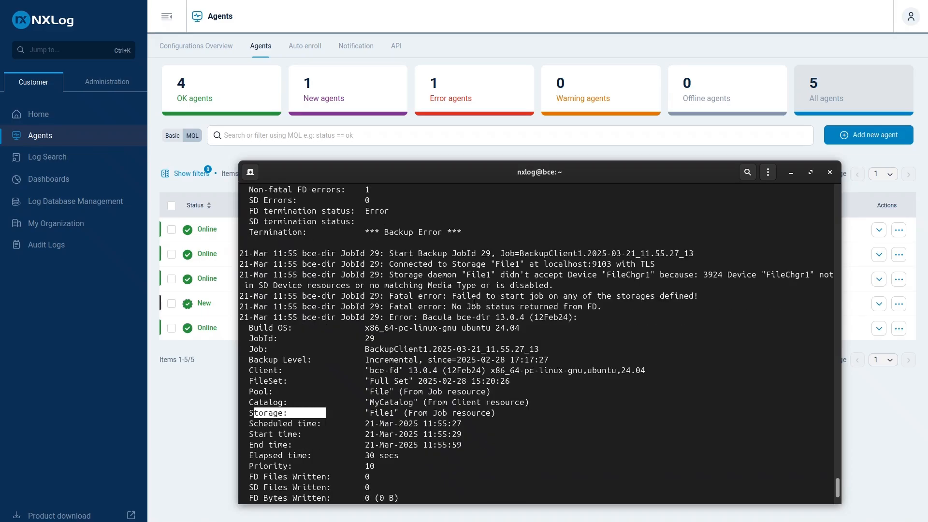
drag(386, 296, 443, 300)
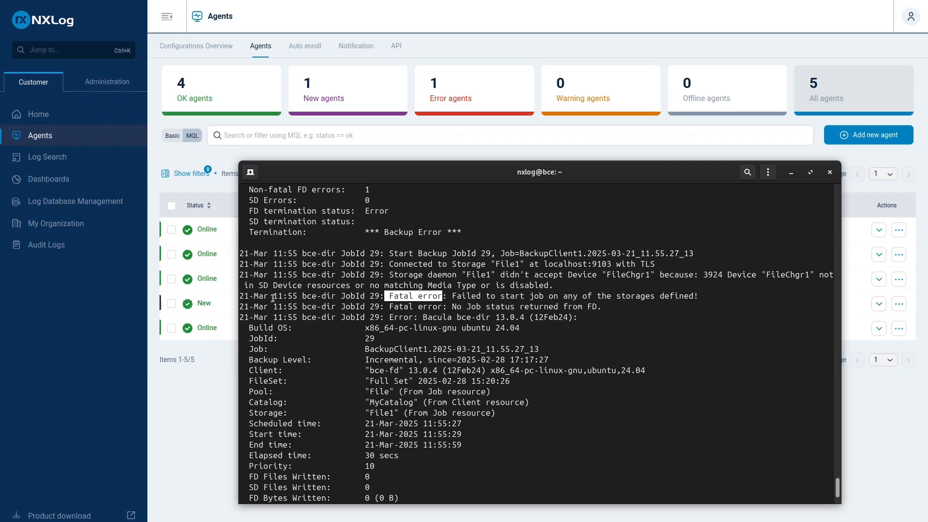
mouse_move(241, 297)
mouse_down()
mouse_move(479, 297)
mouse_move(704, 305)
mouse_move(707, 313)
mouse_move(245, 291)
mouse_up()
click(706, 313)
click(400, 300)
drag(383, 298, 441, 296)
drag(239, 298, 394, 296)
Examine the multi-line JobId 29 summary from Build OS down to the Termination field
scroll(401, 322, down, 1)
scroll(400, 322, down, 2)
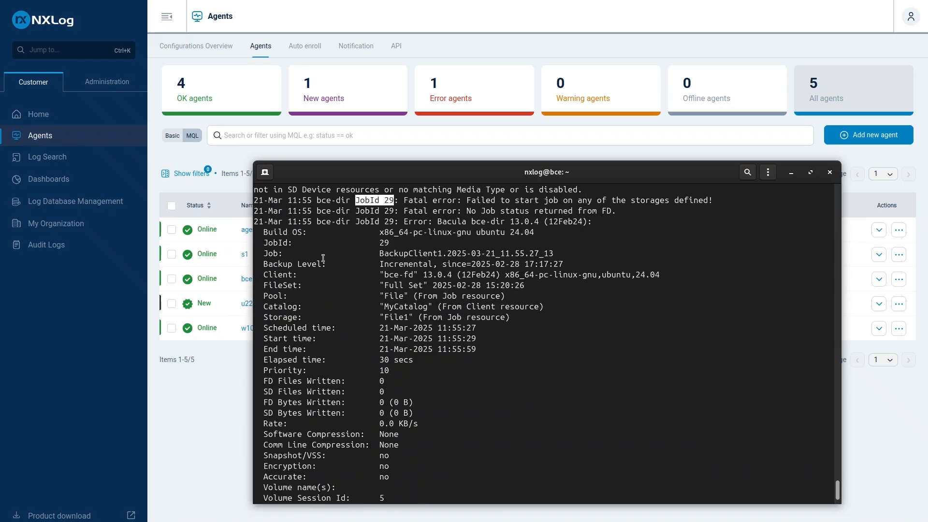
drag(305, 232, 454, 443)
scroll(397, 371, down, 3)
scroll(478, 440, up, 3)
scroll(478, 440, up, 3)
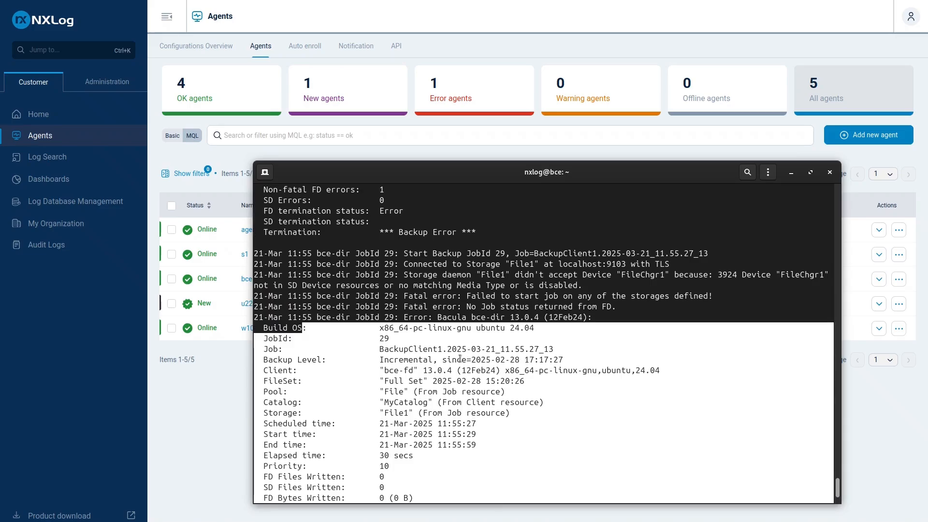
click(505, 311)
scroll(361, 356, down, 2)
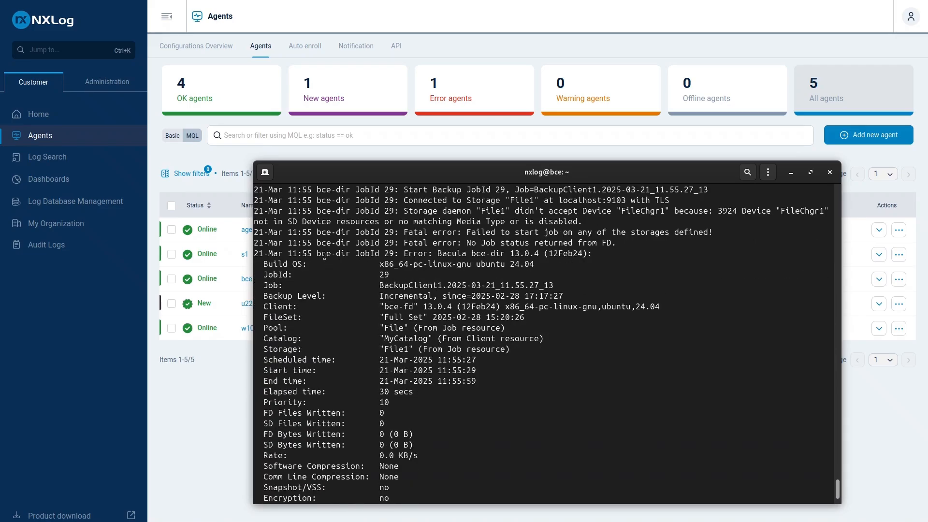
drag(313, 274, 438, 465)
scroll(444, 376, down, 4)
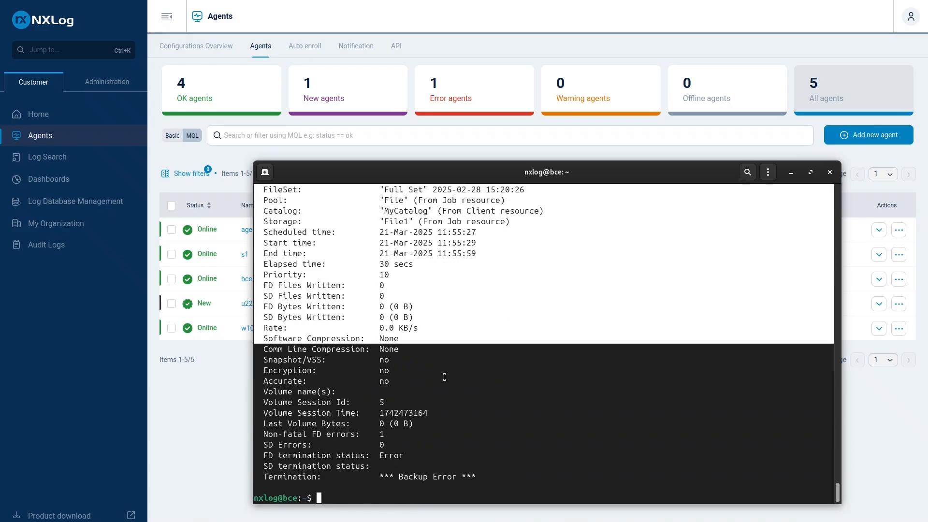
scroll(471, 425, up, 9)
click(452, 276)
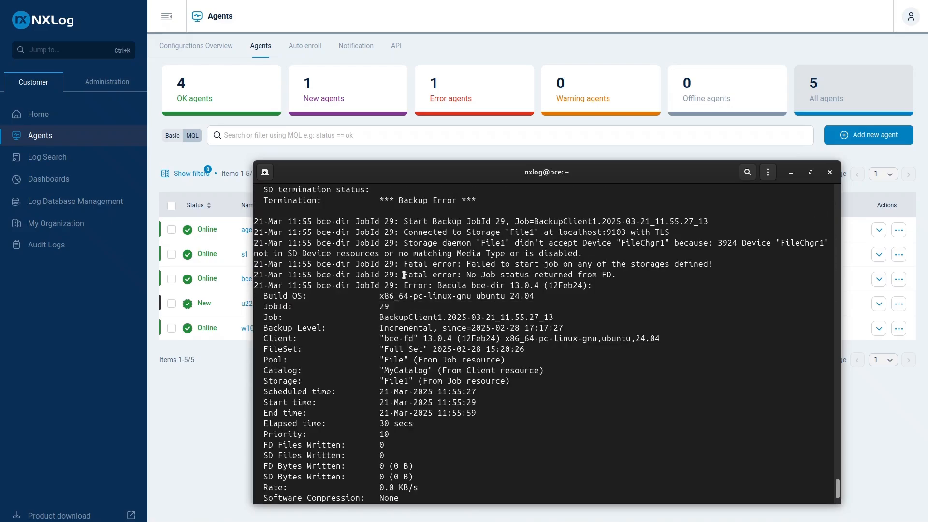
Examine the two fatal error messages for JobId 29, and move the terminal window off the Agents page
drag(404, 275, 462, 275)
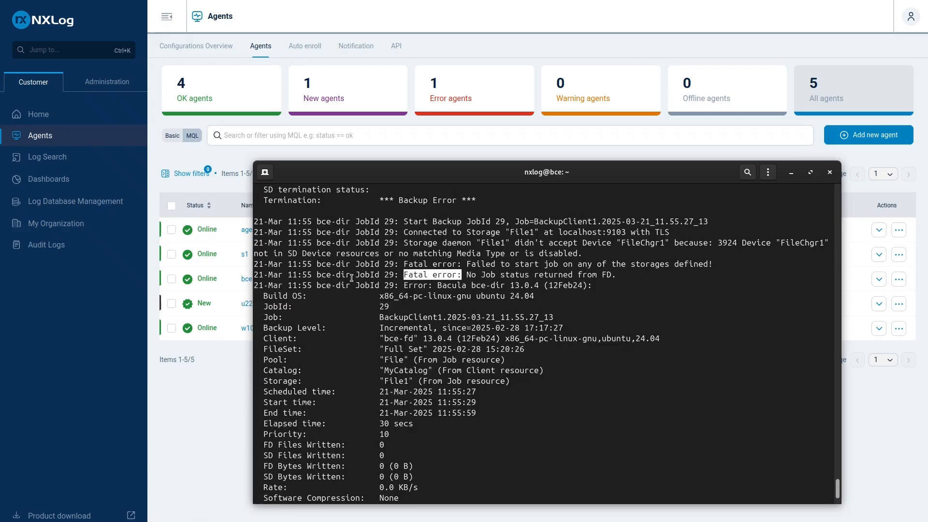
drag(352, 278, 546, 274)
drag(453, 267, 656, 265)
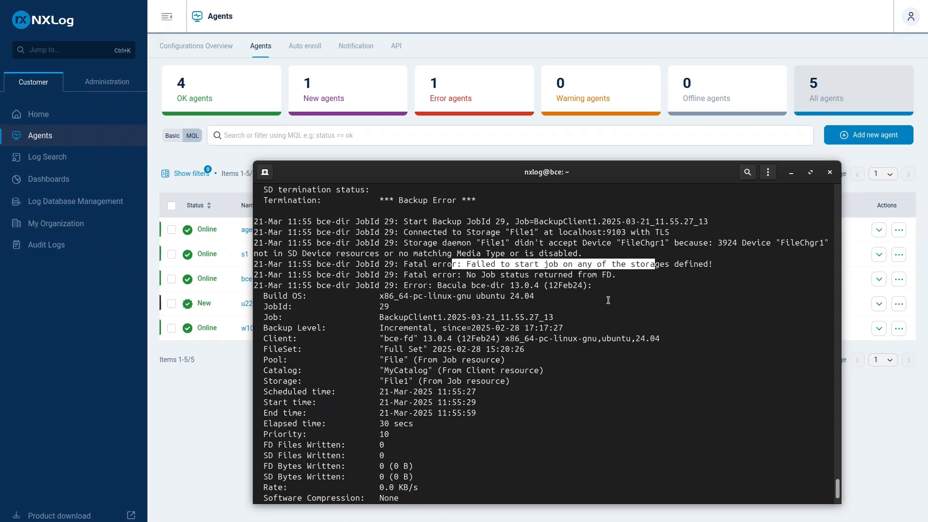
scroll(576, 329, down, 2)
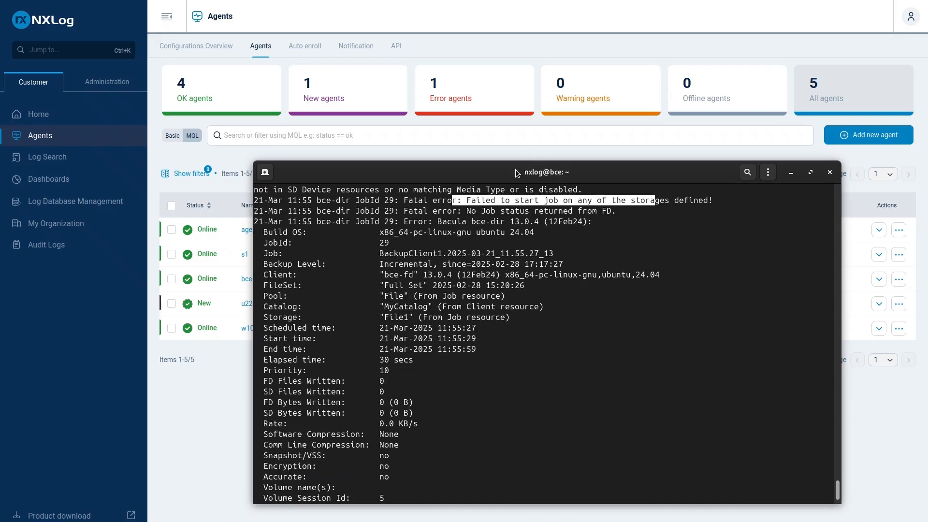
drag(516, 170, 927, 174)
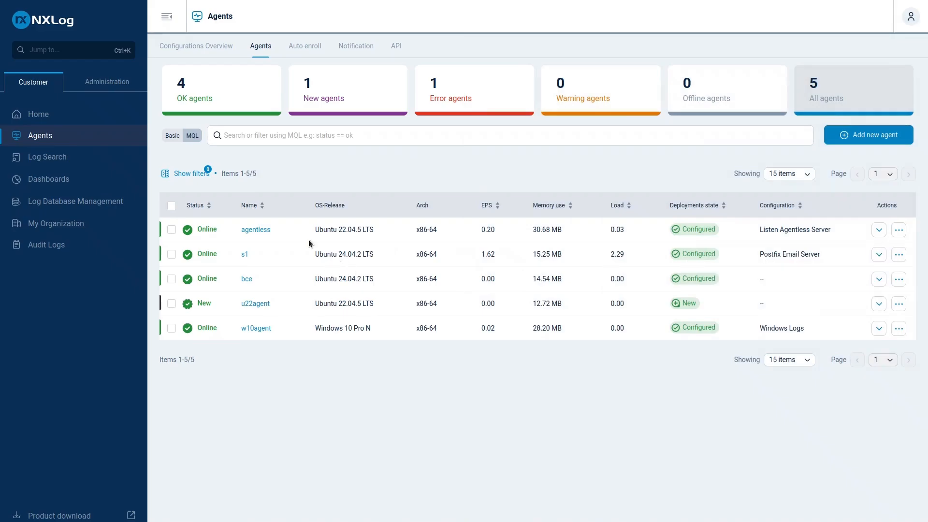
Start a new agent configuration and add a File source to the Collect From section of Route #1
click(197, 48)
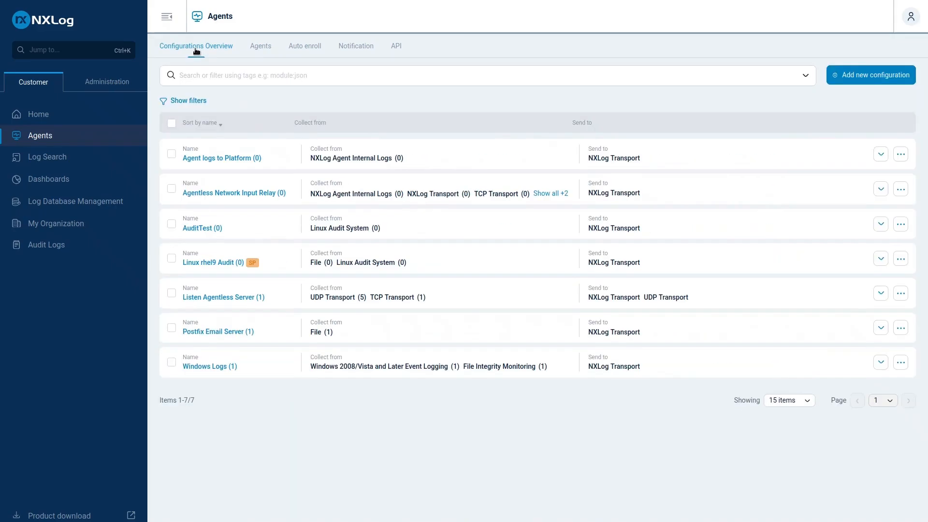
click(887, 76)
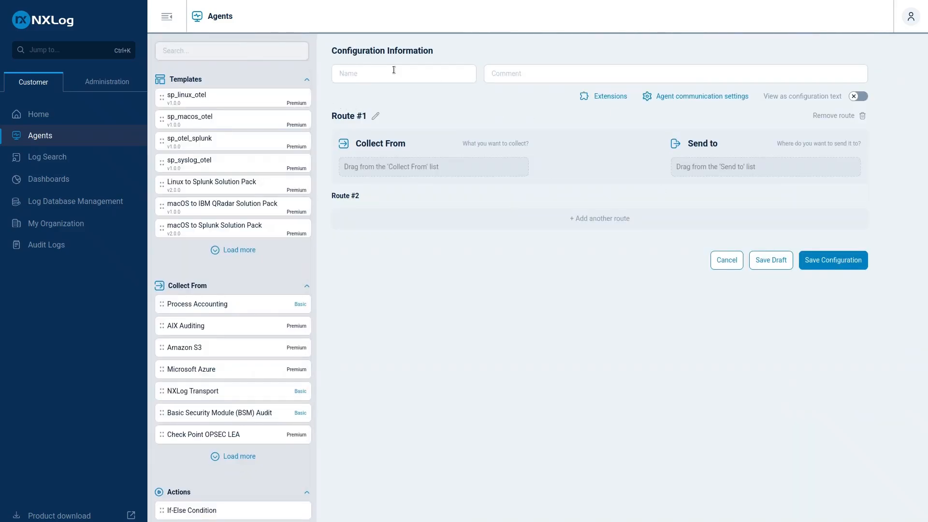
click(239, 52)
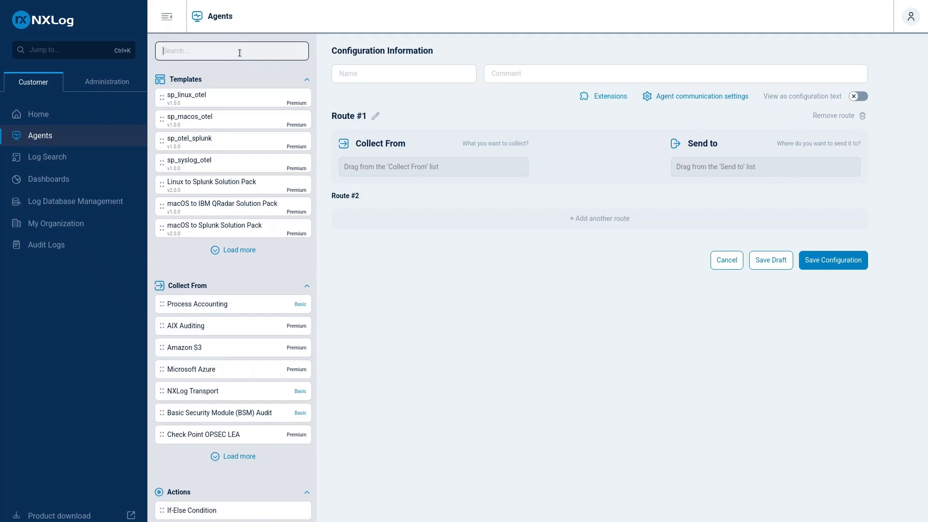
text(file)
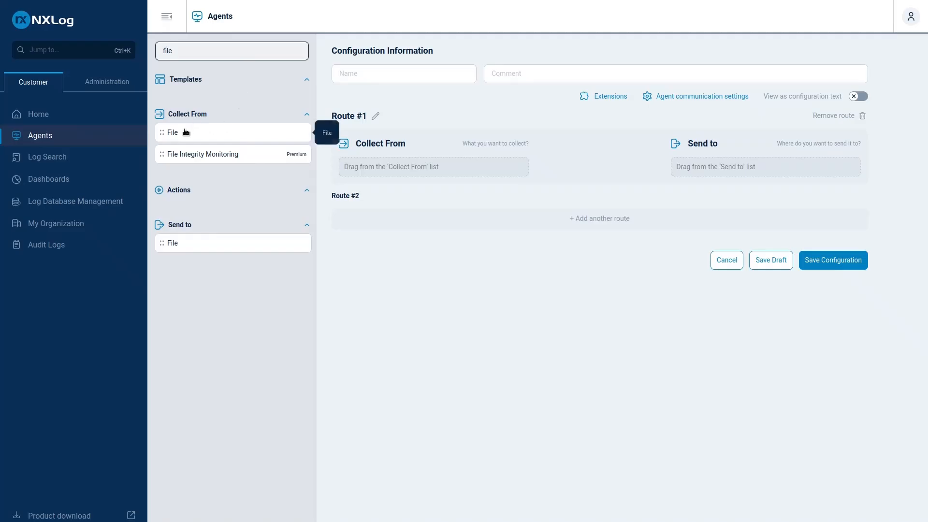
drag(187, 131, 414, 168)
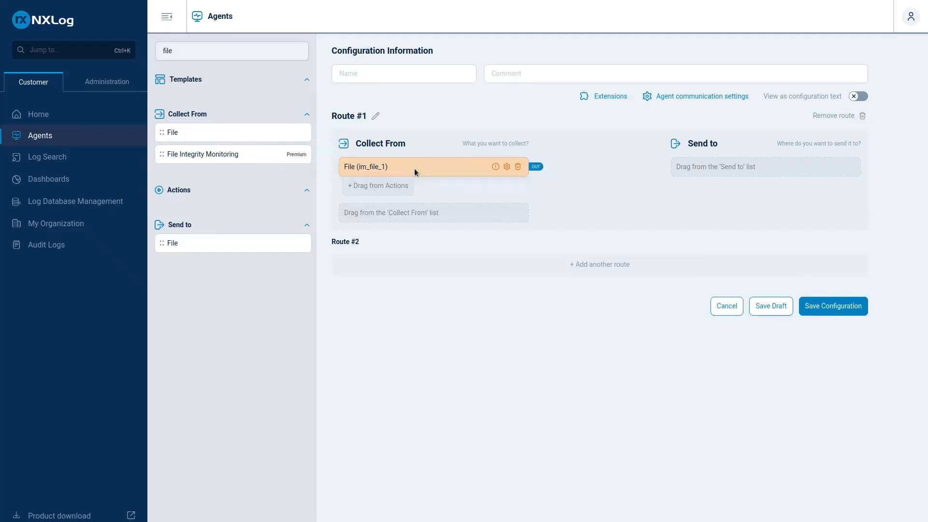
Set the File source's path to '/opt/bacula/log/bacula.log' in its settings
click(507, 166)
click(754, 60)
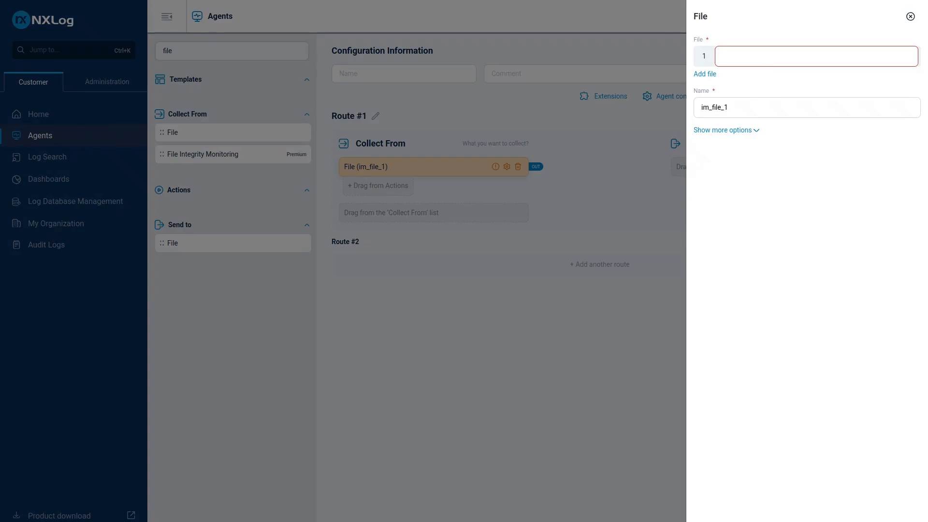
click(776, 57)
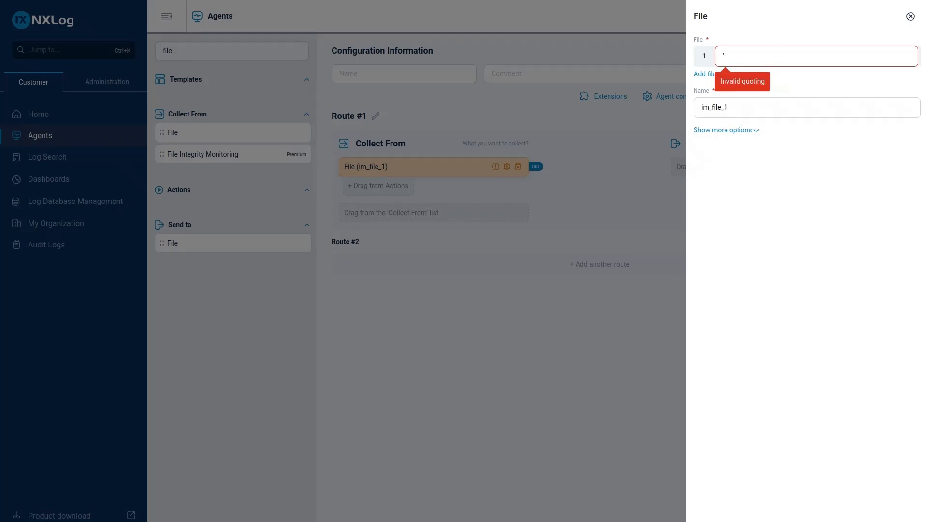
key(BackSpace)
text(')
key(Down)
key(Return)
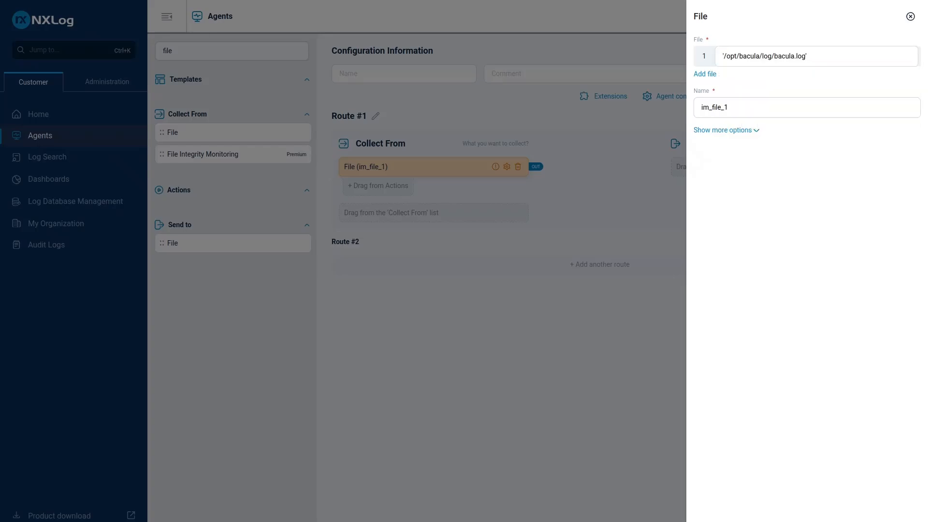
Rename the File source instance to im_director_log and close its settings
drag(713, 108, 744, 105)
text(direc)
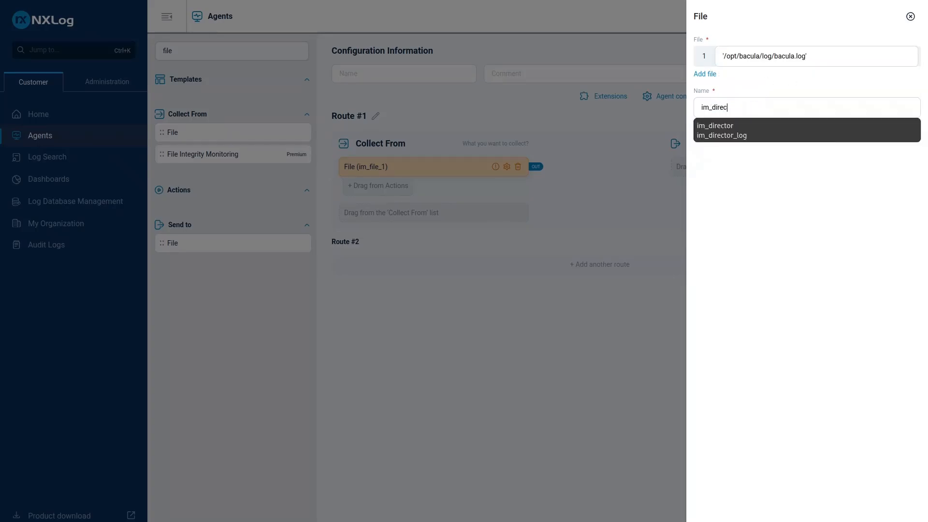
key(Down)
key(Down)
key(Return)
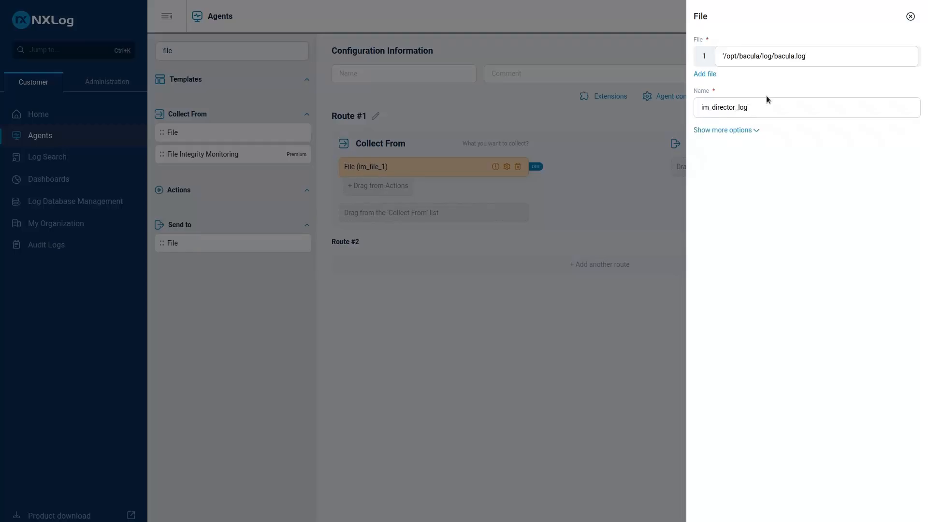
key(Escape)
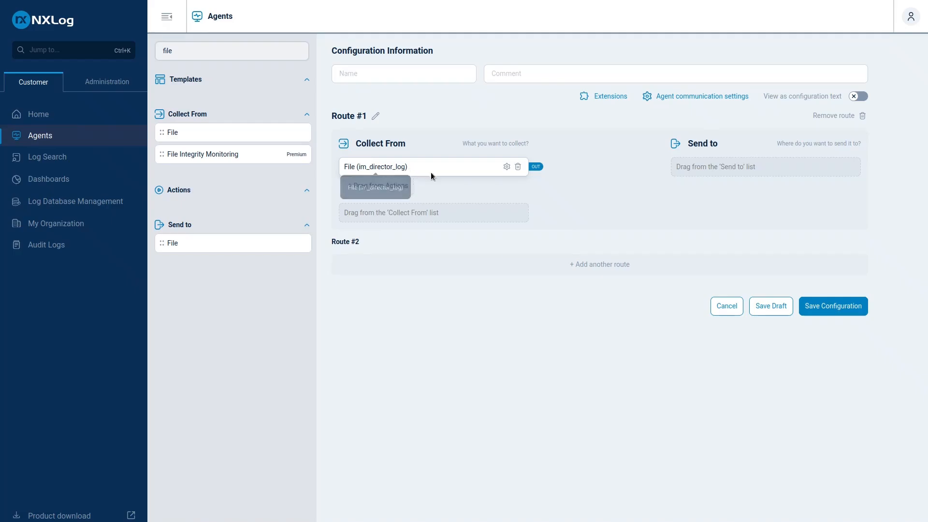
Find the NXLog Platform output with the filter "plat" and add it to the Send to section of Route #1
click(224, 50)
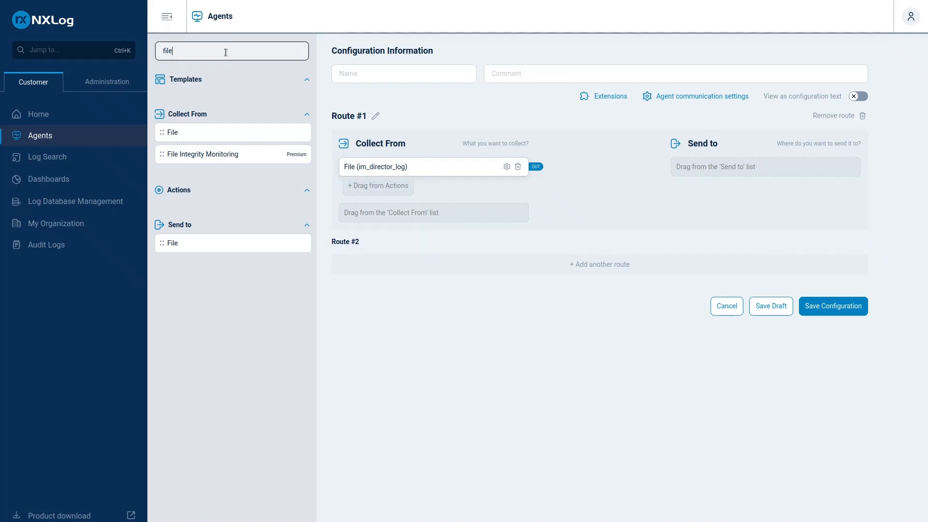
key(ctrl+a)
key(BackSpace)
text(p)
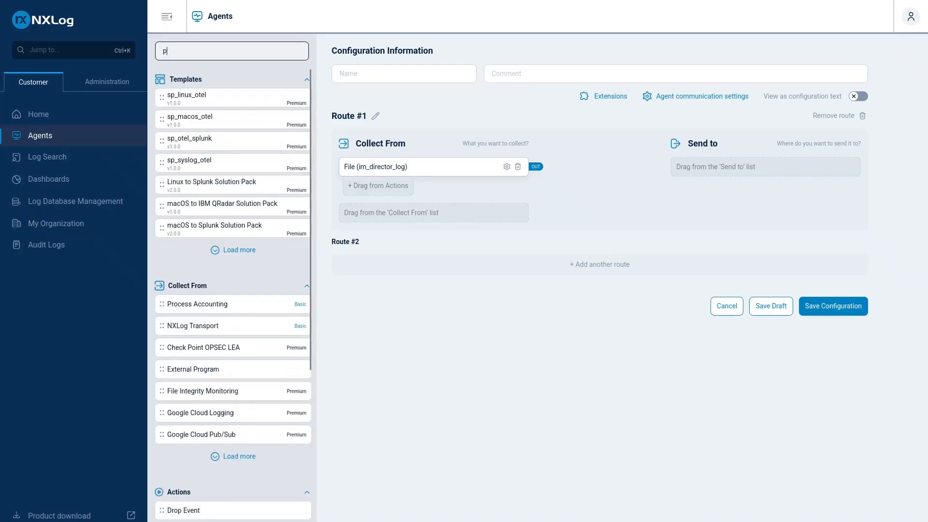
text(lat)
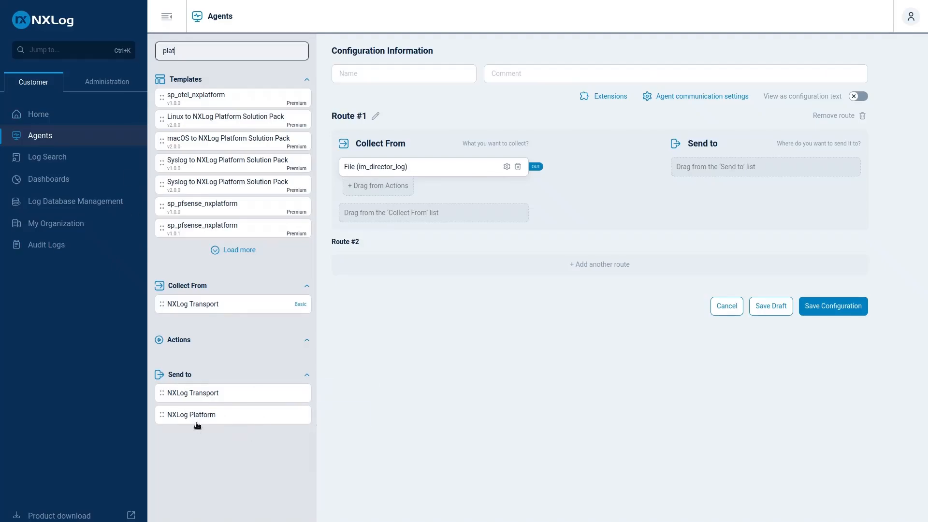
drag(197, 422, 747, 173)
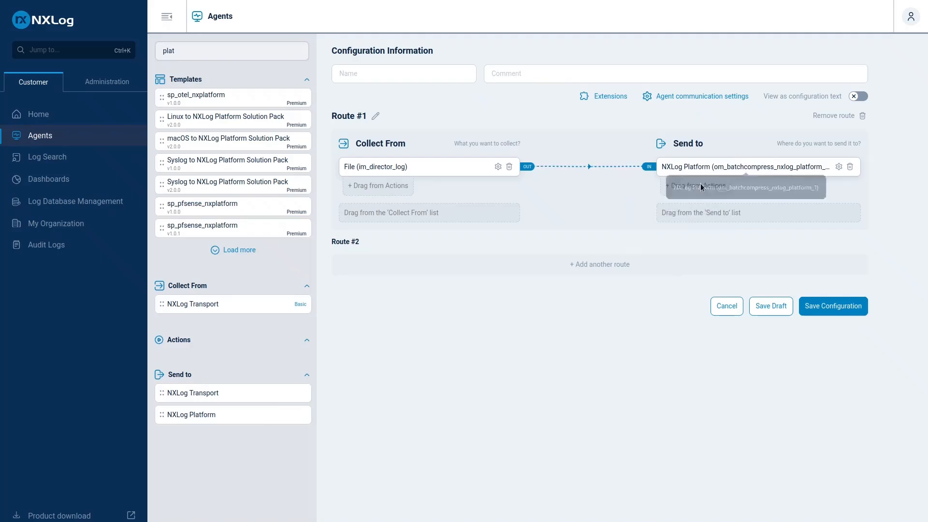
Find the Convert to JSON action with the filter "jso" and attach it to the NXLog Platform output
click(196, 59)
double_click(196, 49)
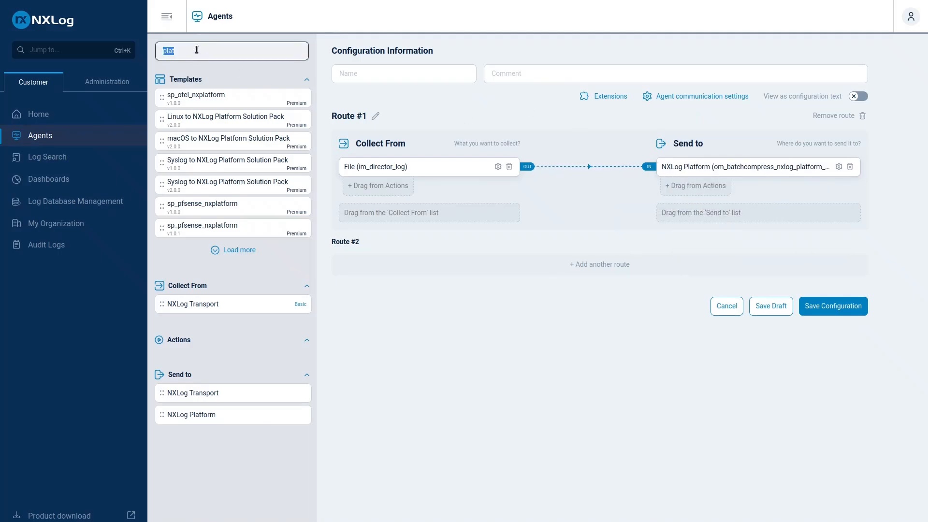
text(jso)
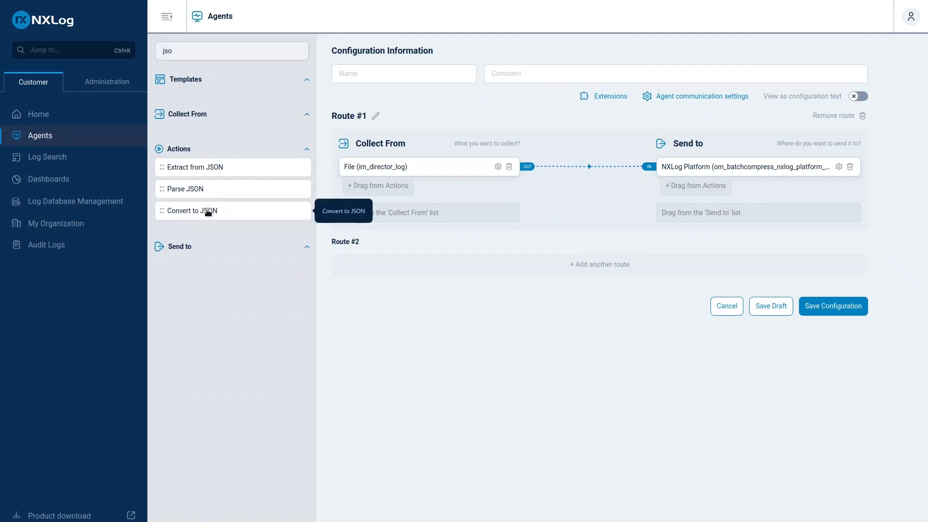
drag(207, 211, 689, 183)
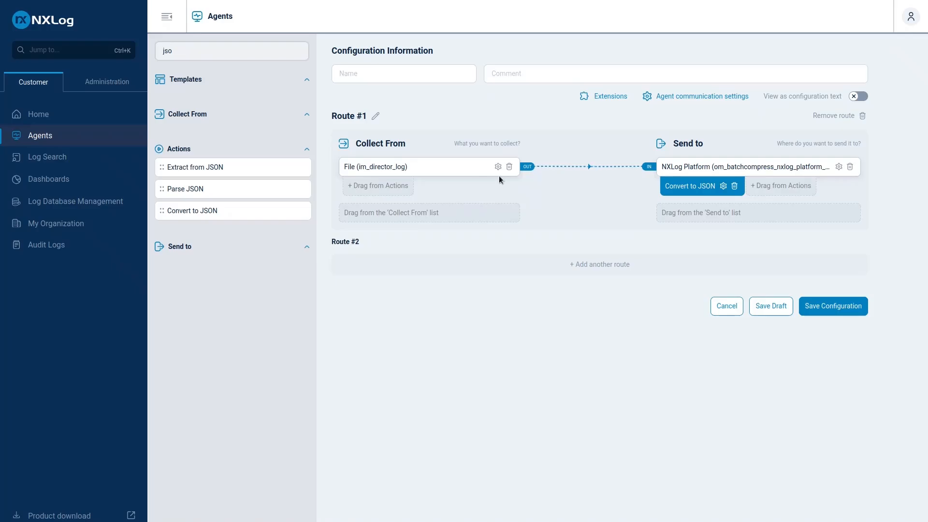
View the configuration as text, examine the im_director_log input's file path and module and the route path, and return to the visual editor
click(859, 99)
scroll(486, 254, down, 2)
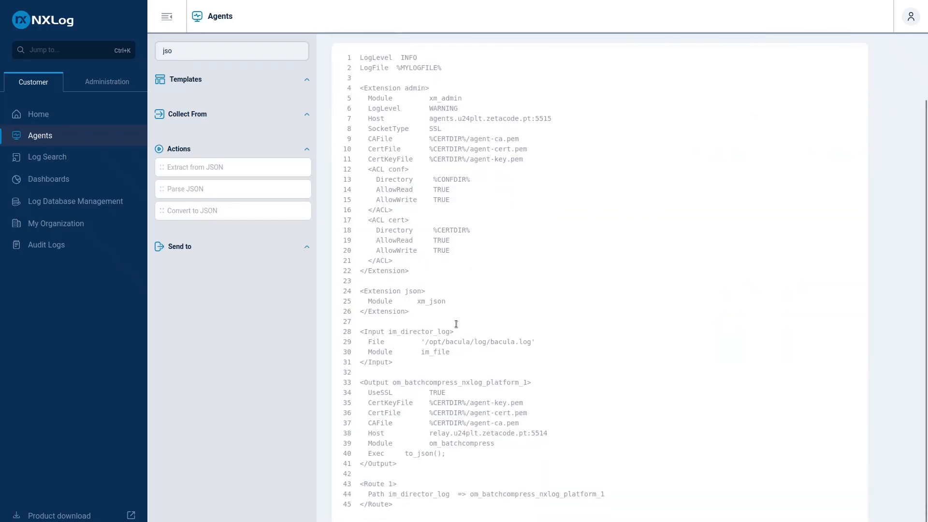
drag(418, 342, 543, 340)
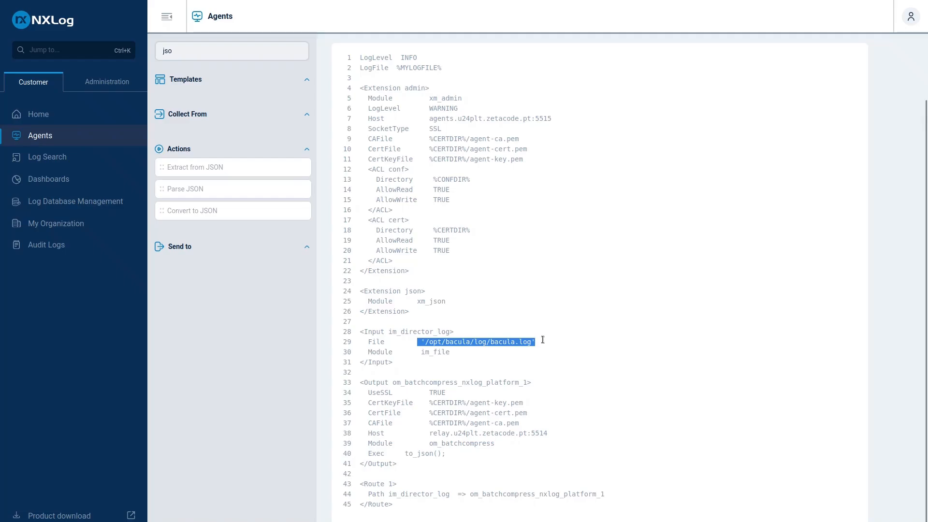
drag(417, 352, 450, 353)
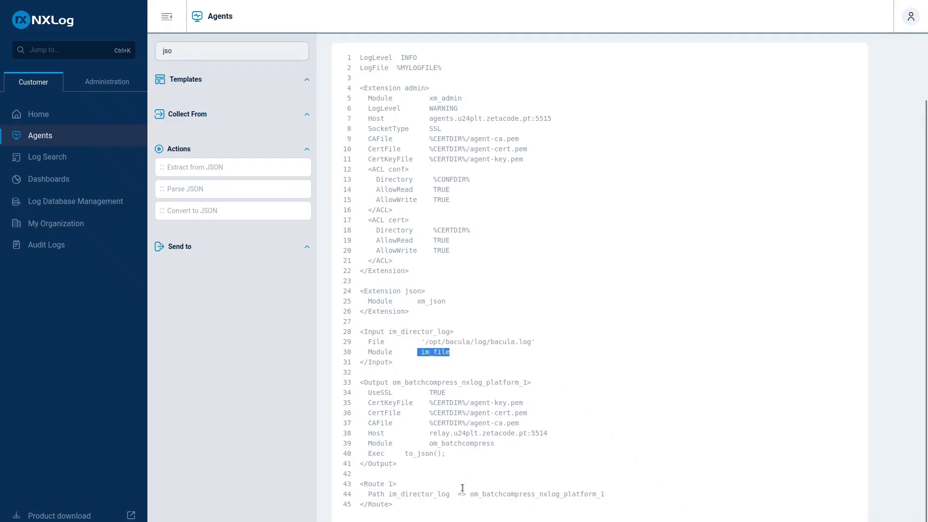
drag(459, 496, 617, 496)
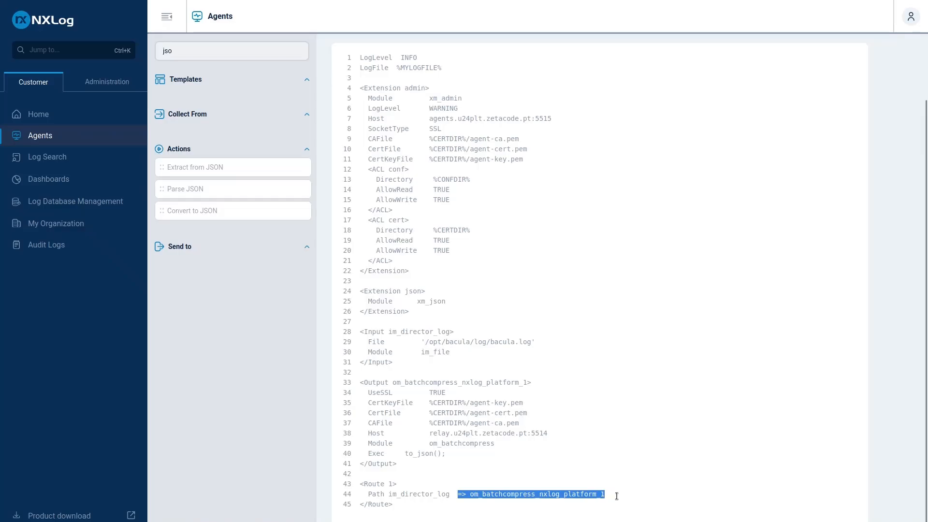
scroll(595, 500, up, 3)
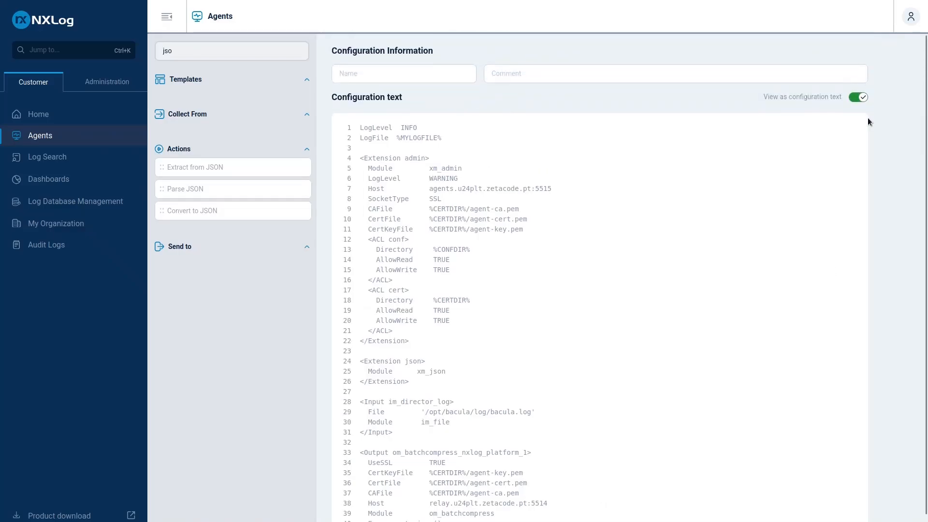
click(858, 97)
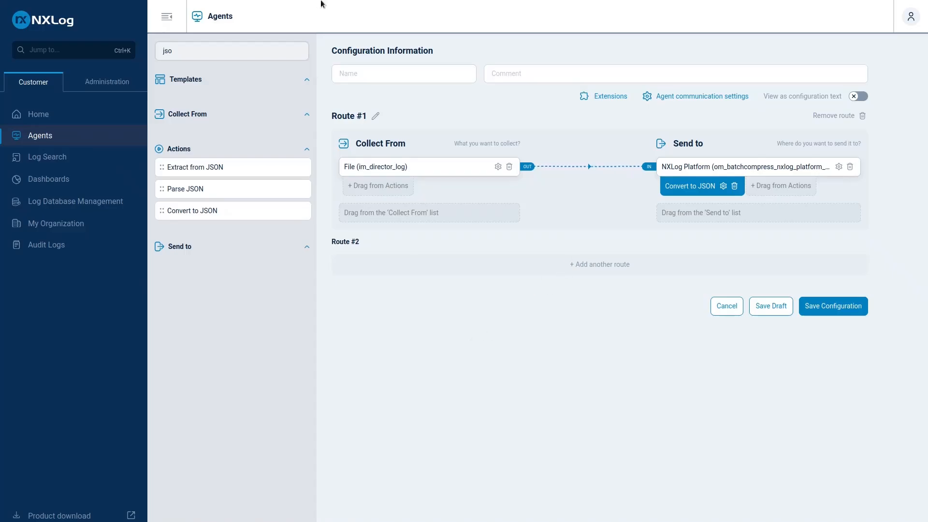
Switch to the NXLog Agent Reference Manual page on Multiline Parser (xm_multiline) and read its introduction
mouse_move(321, 2)
click(189, 11)
scroll(344, 289, up, 15)
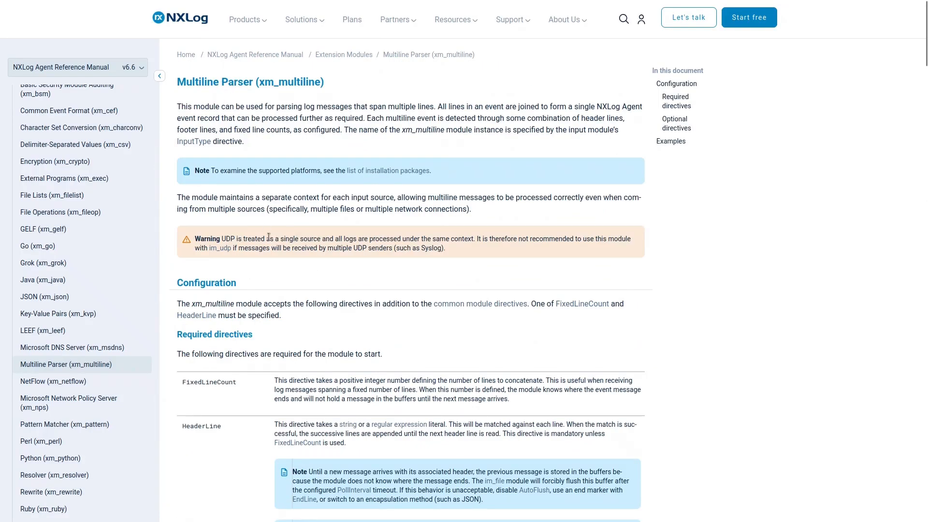
scroll(289, 358, down, 2)
scroll(263, 266, up, 2)
scroll(310, 351, down, 1)
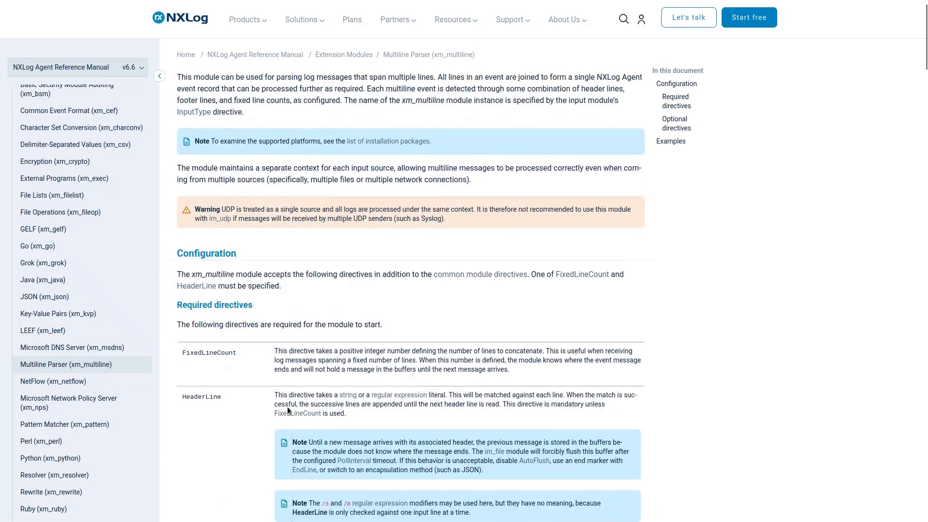
Examine the HeaderLine entry under the xm_multiline module's required directives
scroll(213, 312, down, 3)
drag(188, 295, 220, 293)
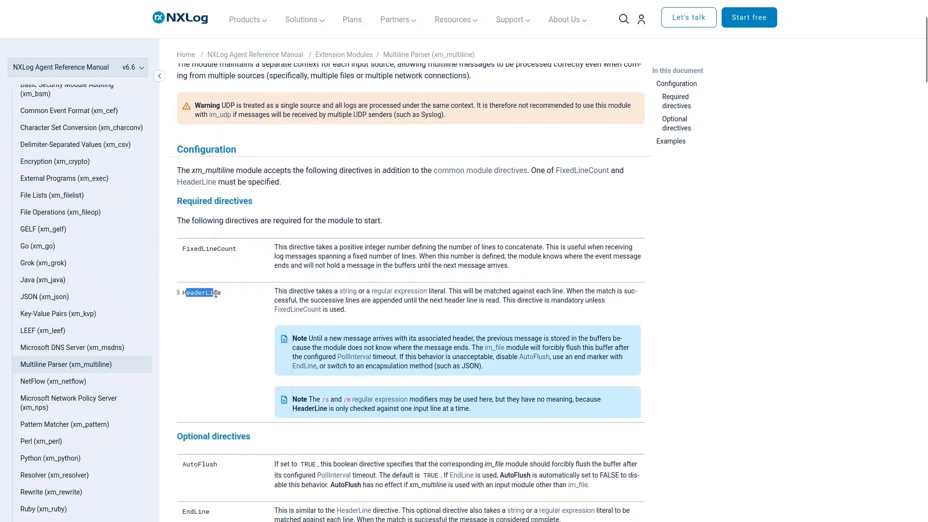
click(301, 293)
drag(503, 292, 570, 291)
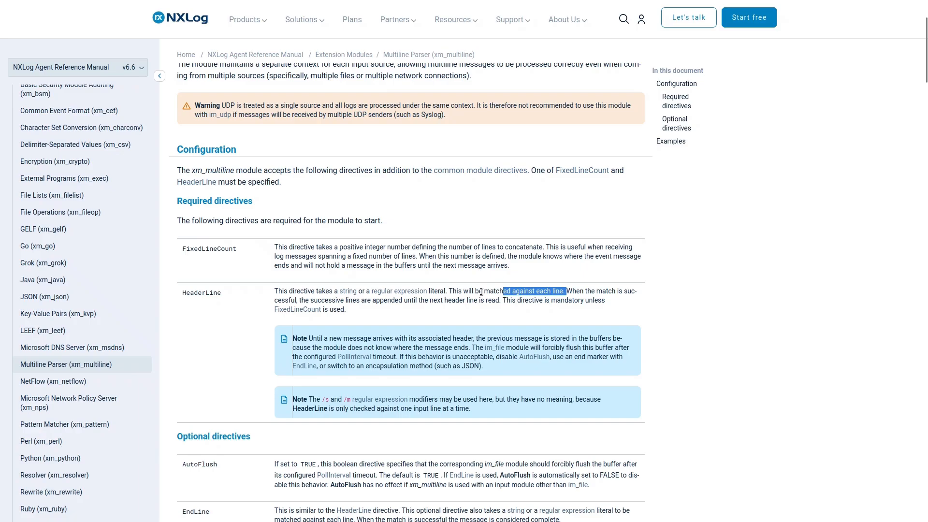
scroll(471, 264, down, 2)
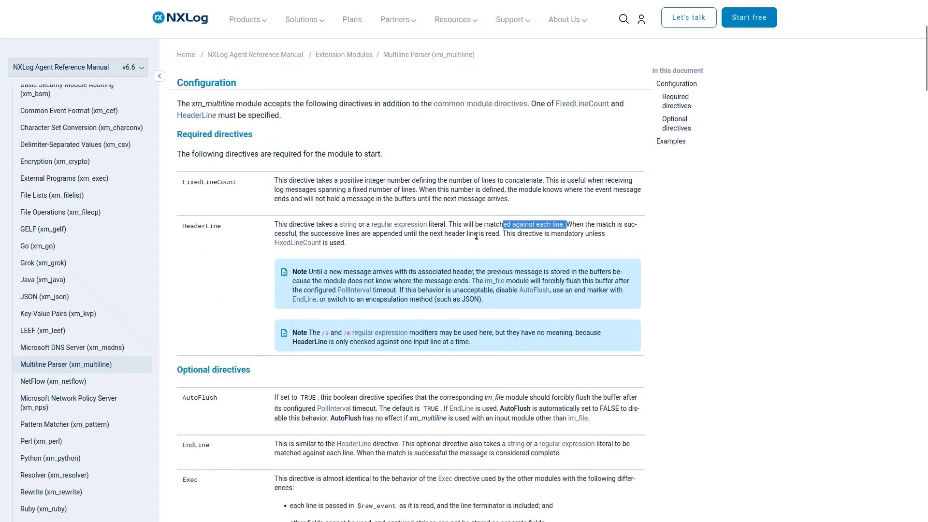
scroll(264, 234, up, 4)
scroll(264, 234, up, 2)
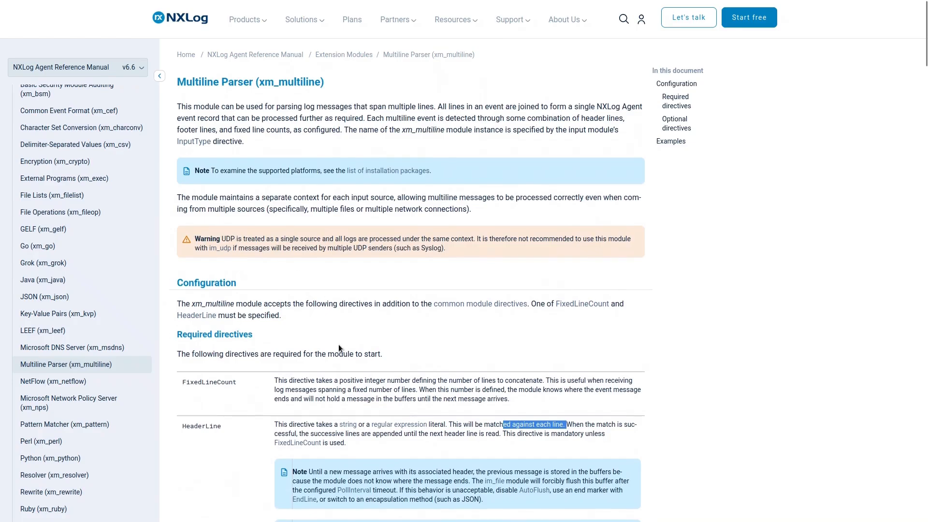
Examine the multiline XML example and the DICOM log example's configuration and input sample on the xm_multiline page
scroll(387, 275, down, 15)
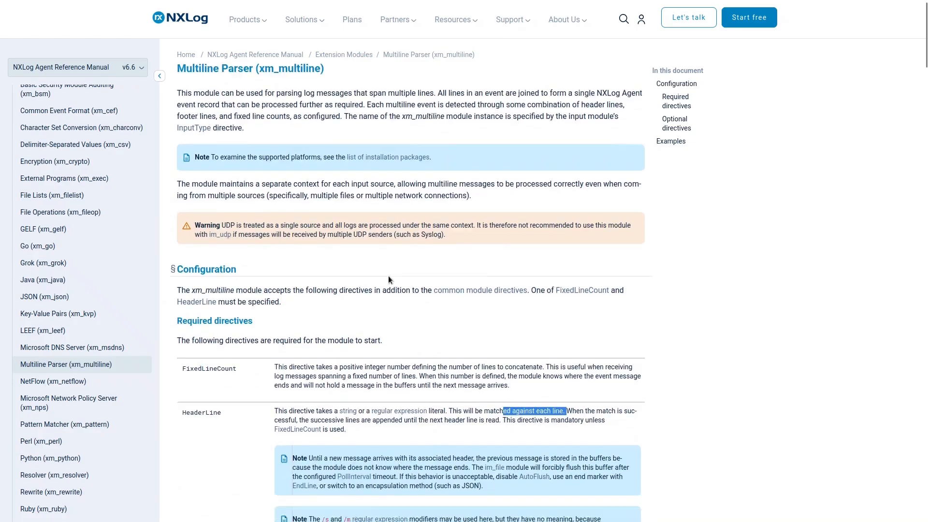
scroll(340, 250, down, 6)
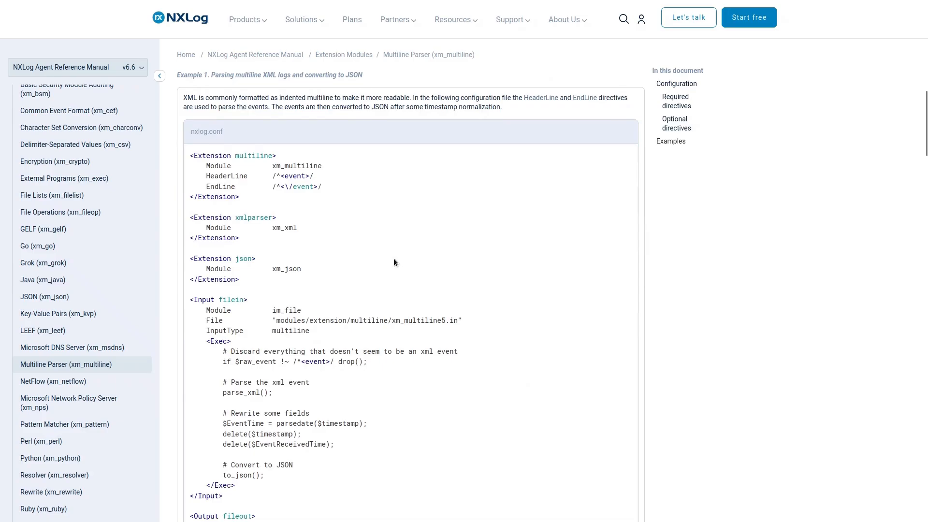
scroll(376, 260, down, 12)
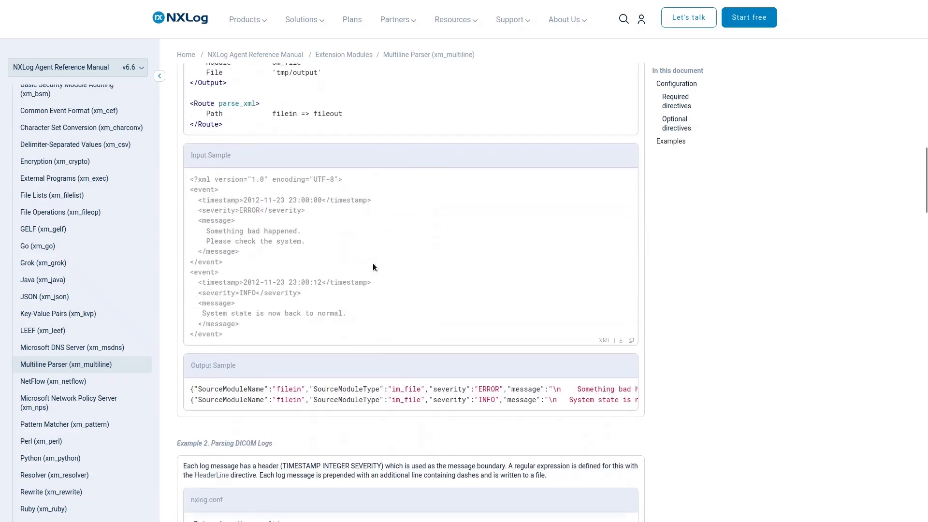
scroll(374, 264, down, 9)
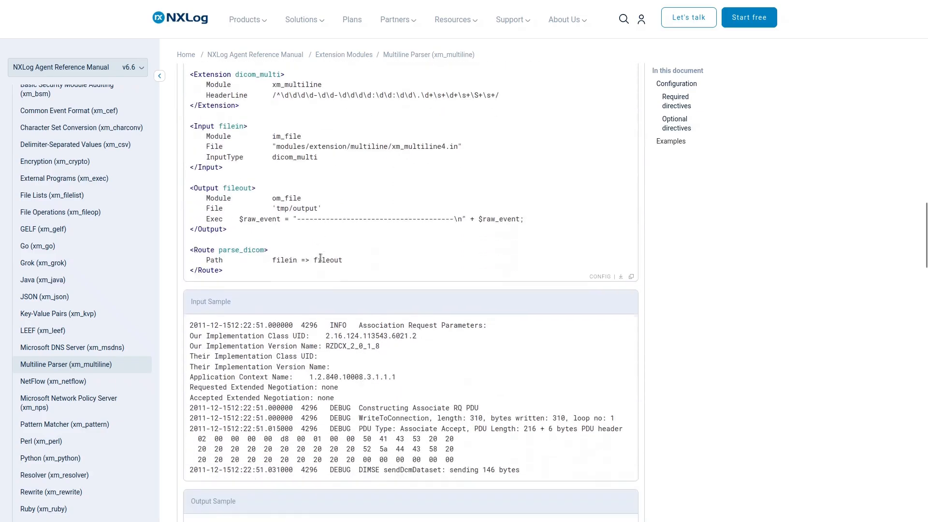
scroll(231, 289, up, 2)
drag(190, 306, 524, 447)
scroll(400, 426, up, 2)
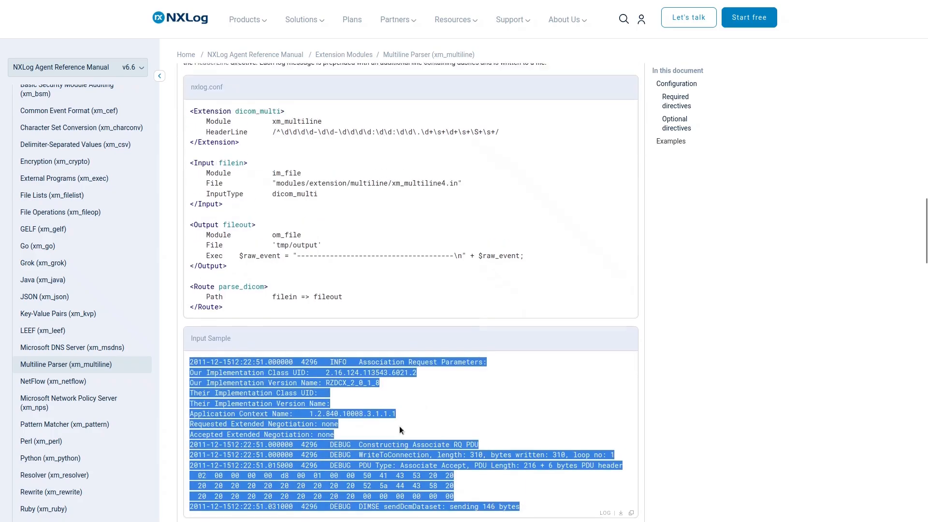
scroll(330, 397, down, 3)
click(326, 202)
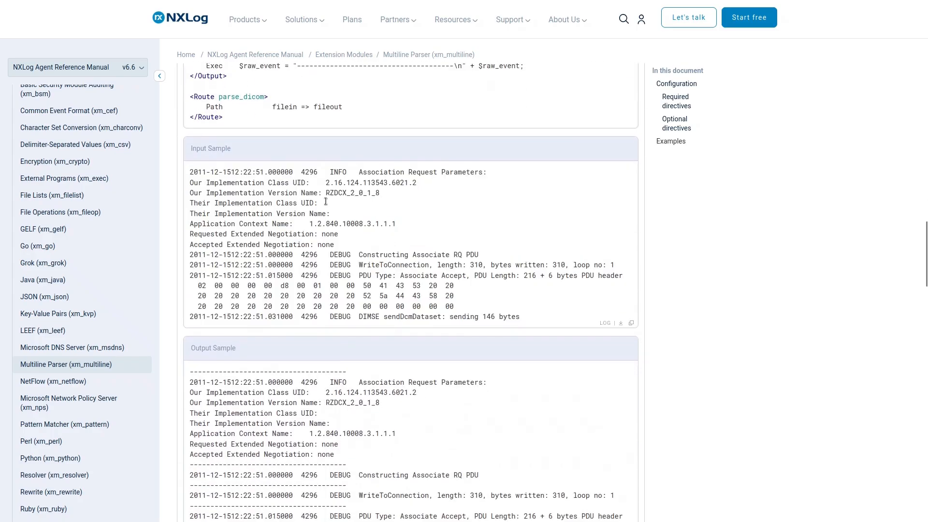
Examine the DICOM example's output sample and the multiline examples that follow it, including the fixed string header one
scroll(323, 347, down, 4)
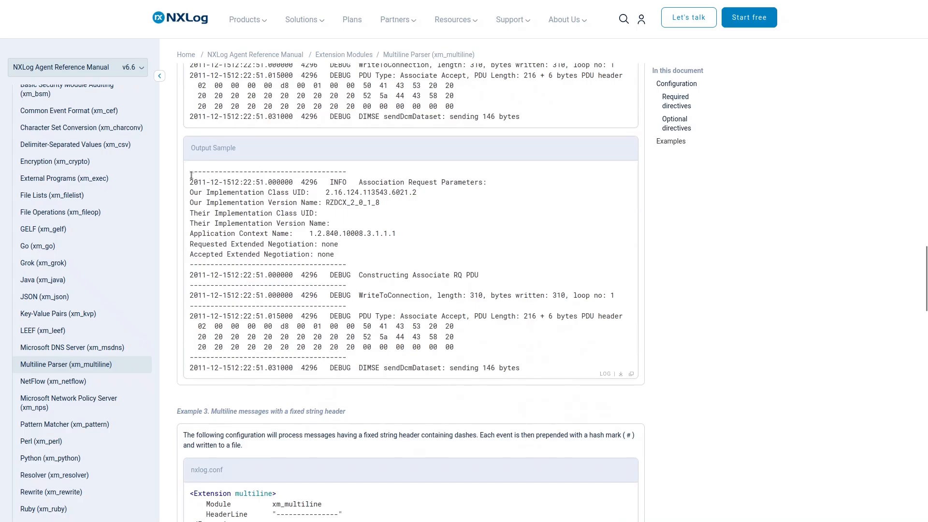
drag(191, 173, 319, 246)
scroll(346, 286, up, 1)
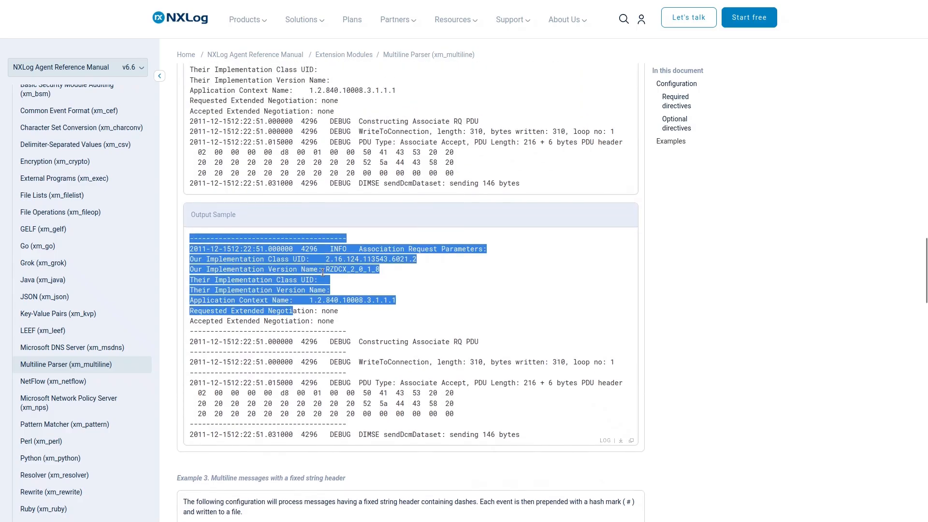
click(310, 345)
scroll(310, 345, down, 20)
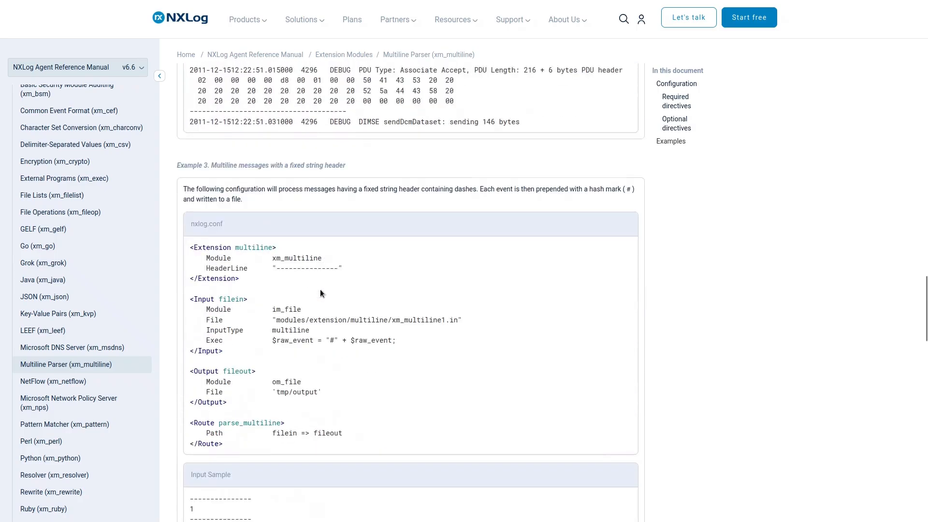
scroll(317, 309, down, 15)
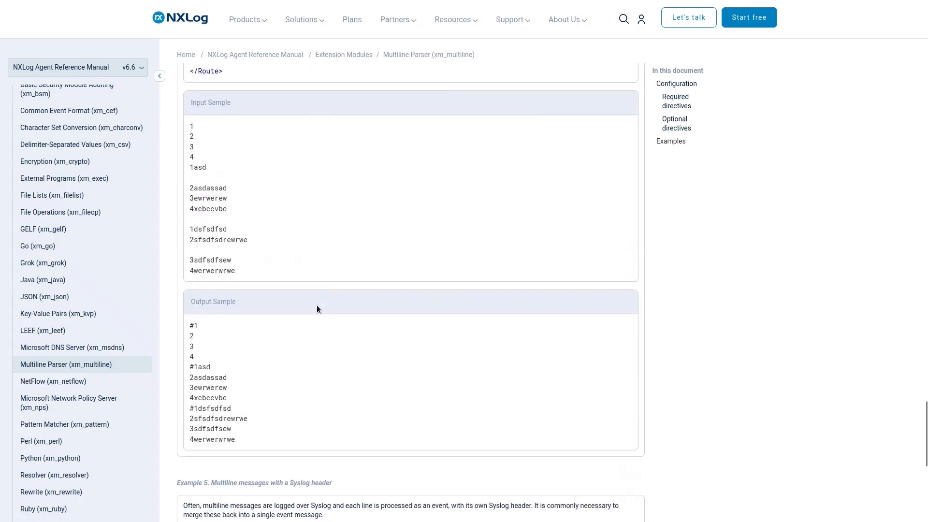
Examine the input sample and configuration of the Syslog header multiline example on the xm_multiline page
scroll(316, 305, down, 3)
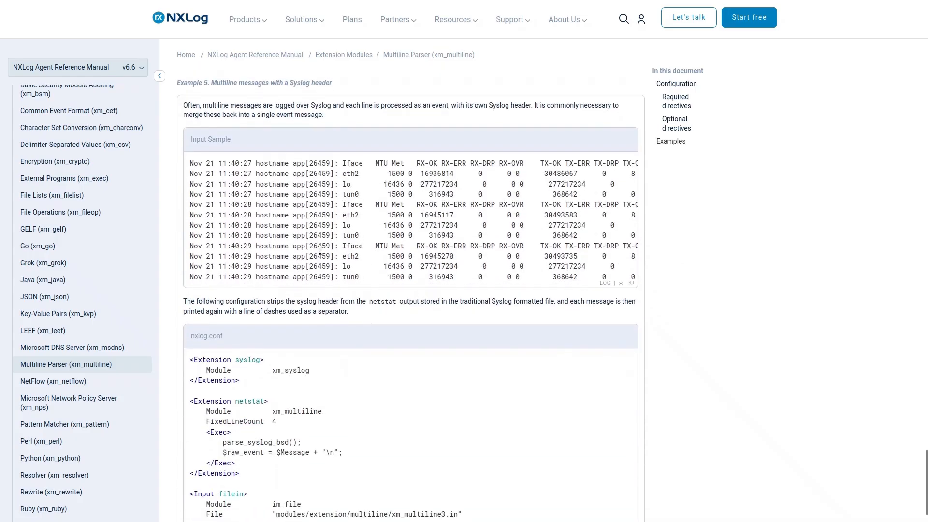
scroll(318, 222, down, 10)
scroll(341, 252, up, 7)
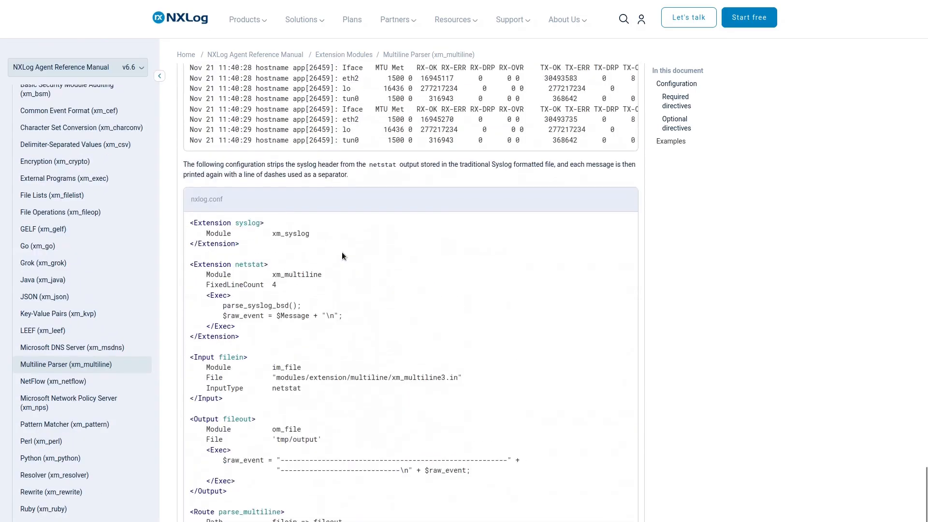
scroll(341, 252, up, 6)
drag(191, 297, 622, 394)
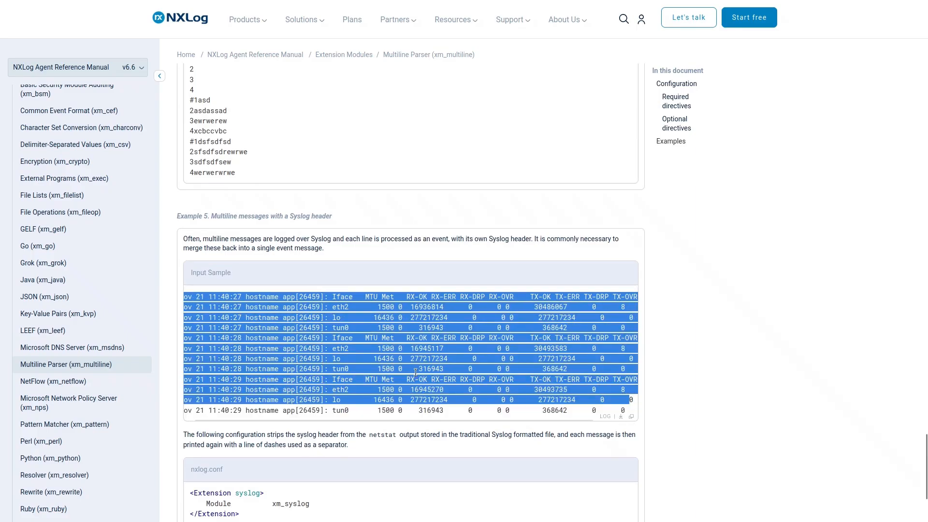
click(332, 304)
drag(292, 296, 410, 385)
Examine the Syslog header example's output sample and review the earlier examples on the xm_multiline page
scroll(315, 341, down, 7)
scroll(315, 342, down, 7)
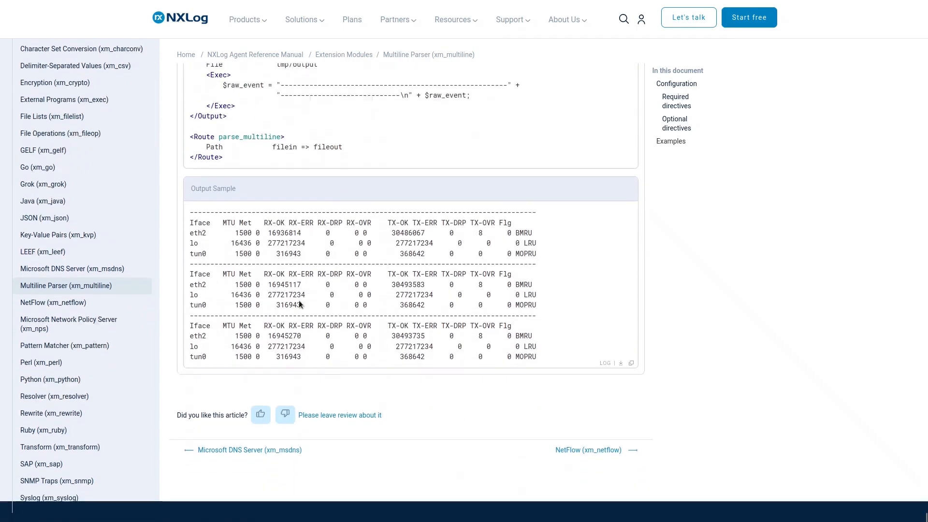
drag(192, 209, 534, 242)
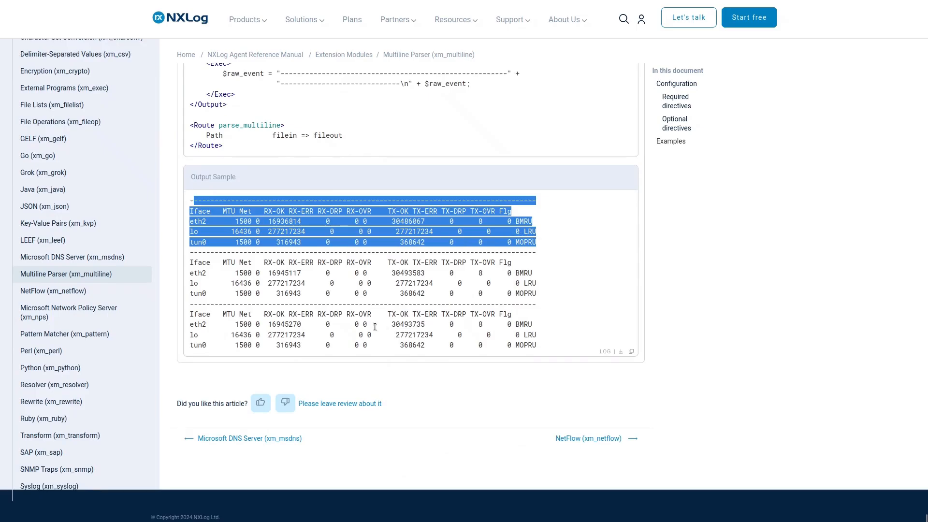
scroll(396, 361, up, 15)
scroll(365, 367, up, 15)
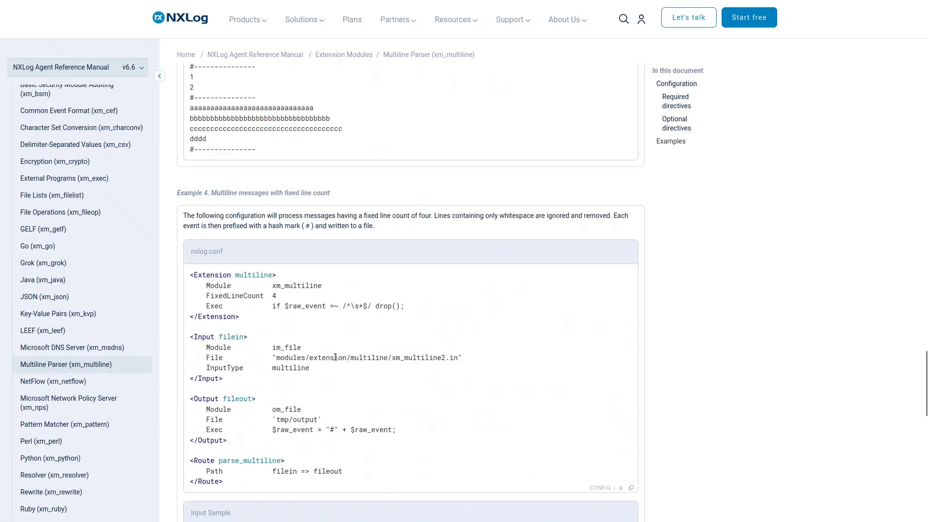
scroll(337, 218, up, 15)
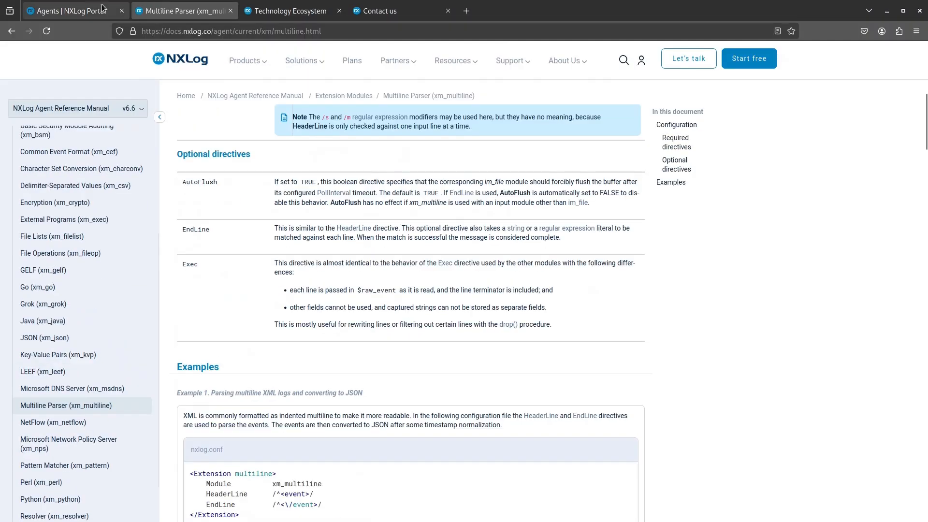
Switch to the NXLog Platform configuration, view it as text, and paste the xm_multiline extension block below the im_director_log input
click(87, 7)
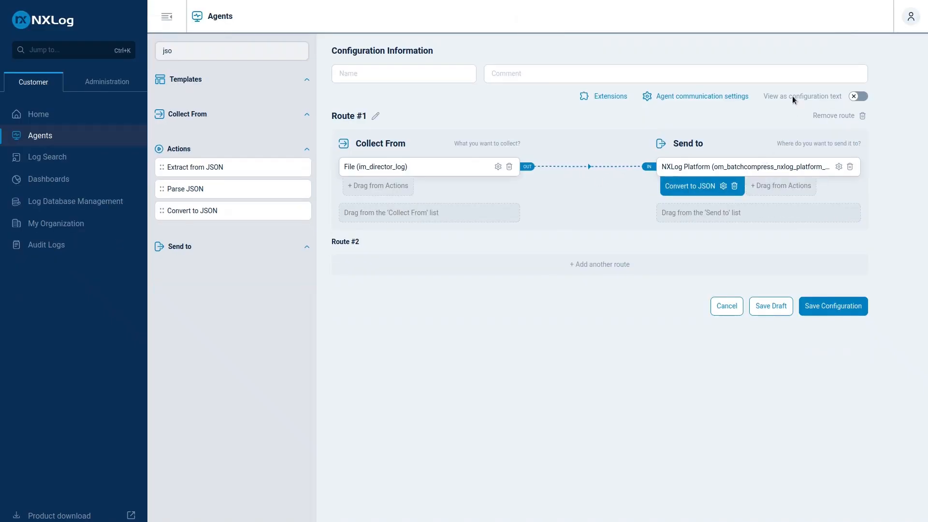
click(828, 95)
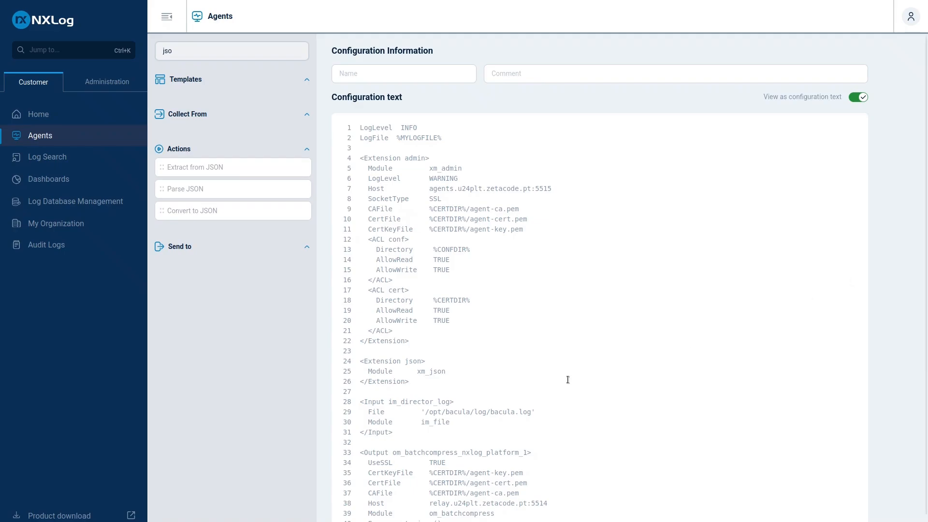
click(431, 379)
scroll(431, 379, down, 2)
click(437, 373)
key(Return)
key(Return)
key(Return)
key(Return)
key(Return)
key(Return)
key(Return)
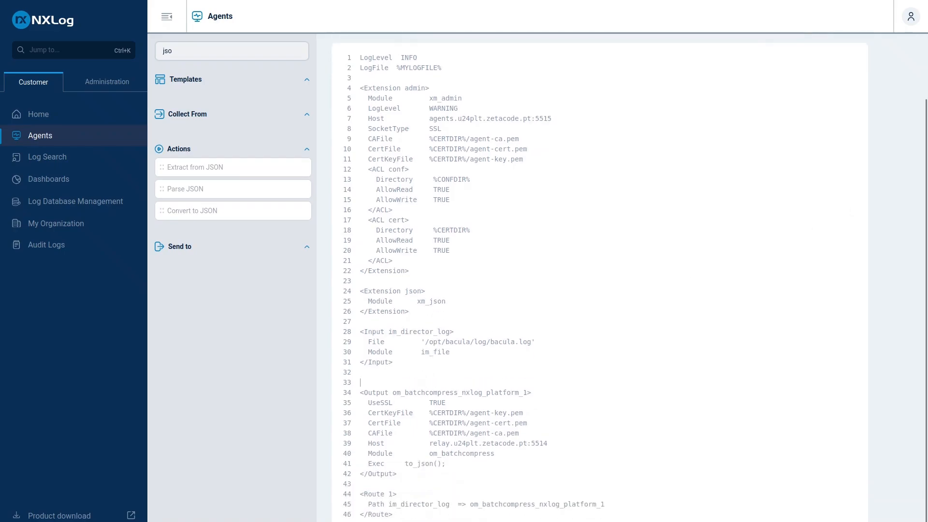
click(377, 383)
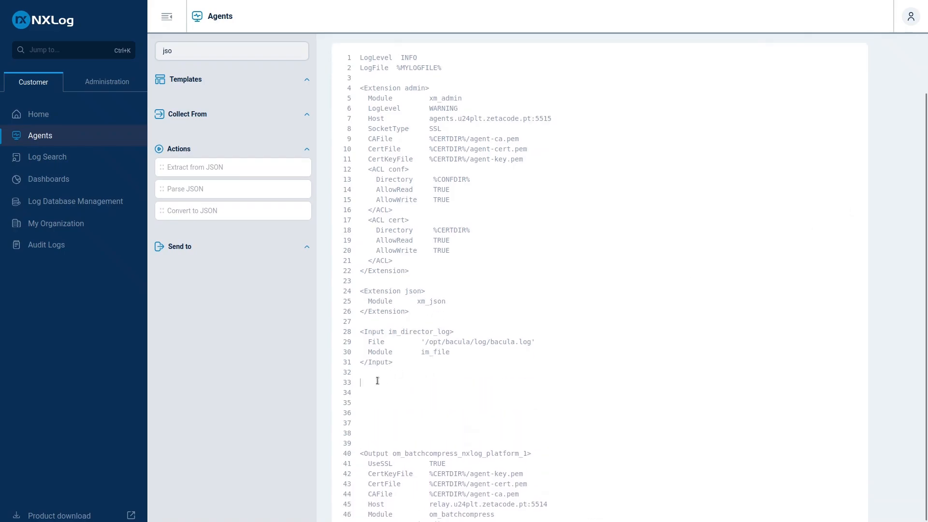
text(<Extension multiline>     Module xm_multiline     # Get the Complet Job Log Starting with with space     # HeaderLine /^\s*$/     # End at white space     # EndLine /^\s*$/      HeaderLine /^\d{2}-[A-Za-z]{3}/ # Captura linhas que começam com Data (ex: 01-Feb) </Extension>)
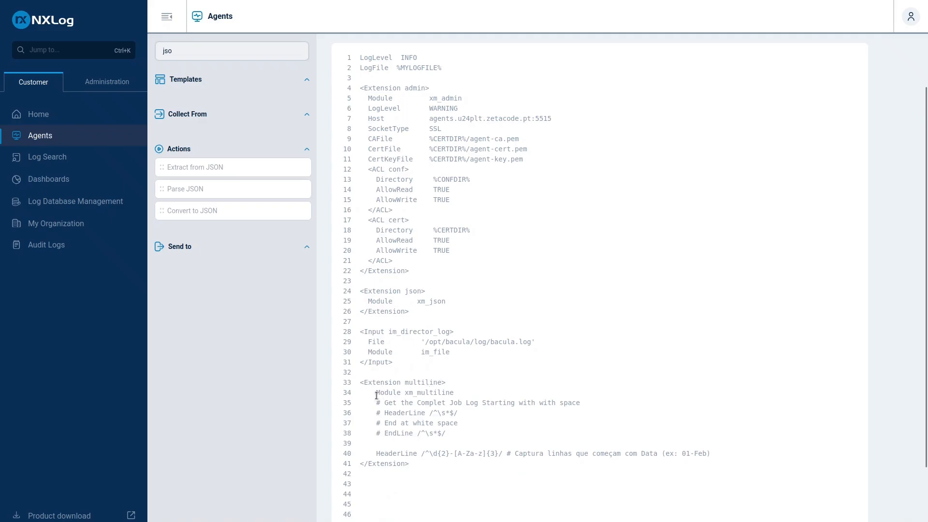
Delete the commented-out HeaderLine and EndLine directives and their notes from the multiline extension block
drag(372, 402, 477, 433)
key(BackSpace)
key(Delete)
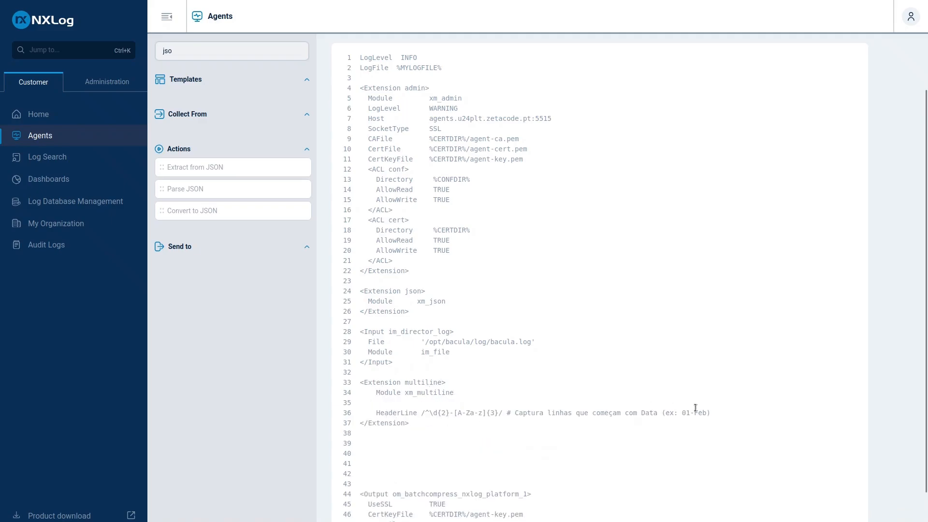
click(730, 413)
key(Return)
key(Return)
key(Return)
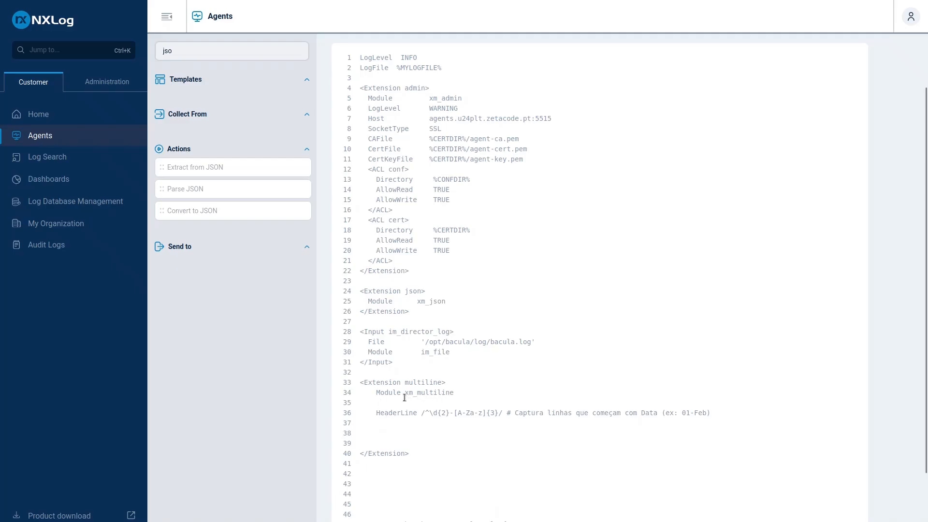
Switch to the terminal and examine the date-prefixed lines and indented job details in Bacula's log output
drag(402, 393, 489, 394)
key(alt+Tab)
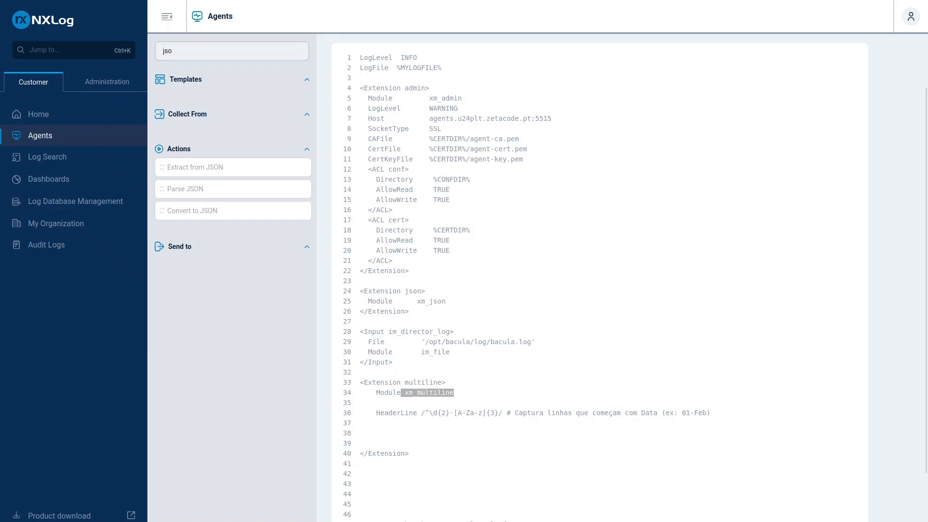
drag(927, 99, 601, 46)
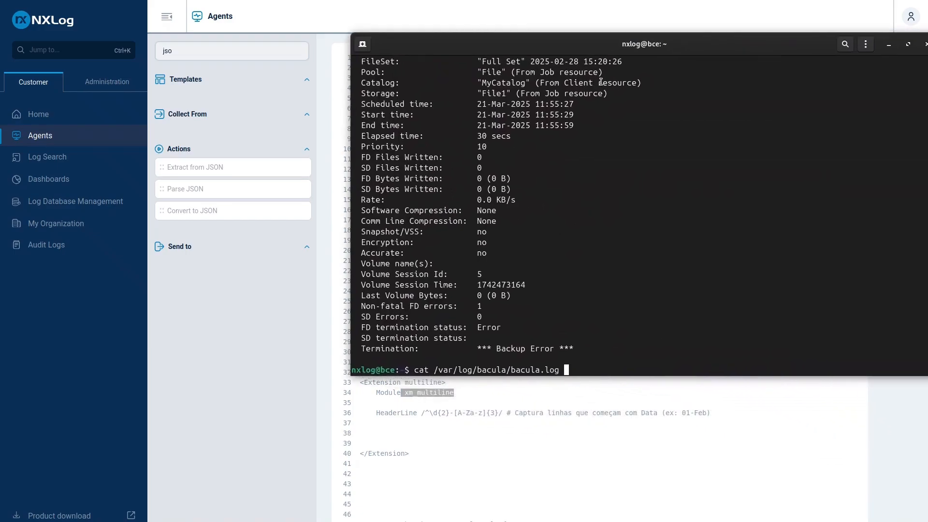
scroll(601, 82, up, 6)
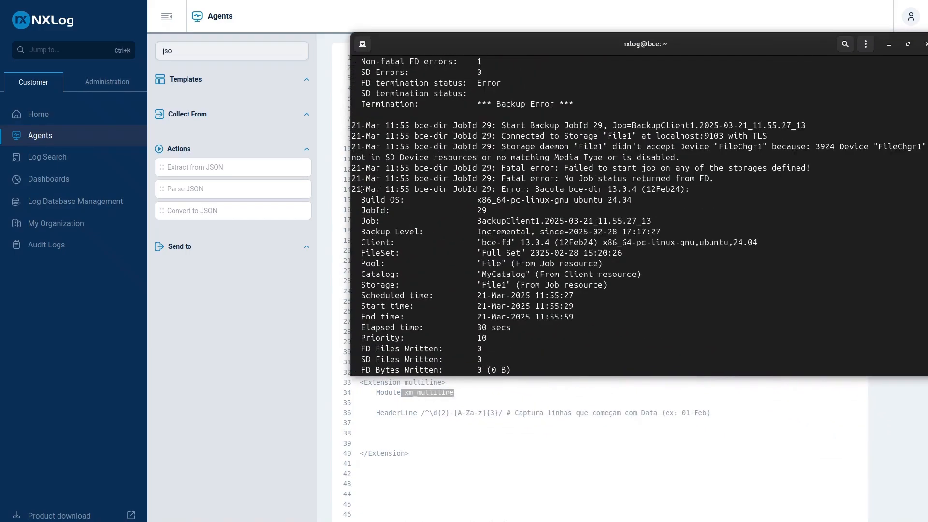
drag(352, 189, 409, 189)
click(386, 189)
drag(363, 233, 706, 300)
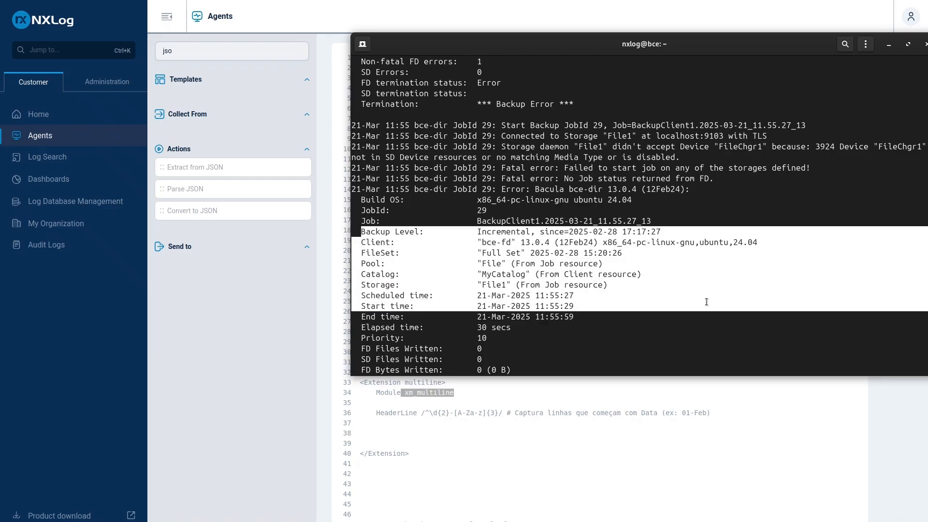
click(467, 204)
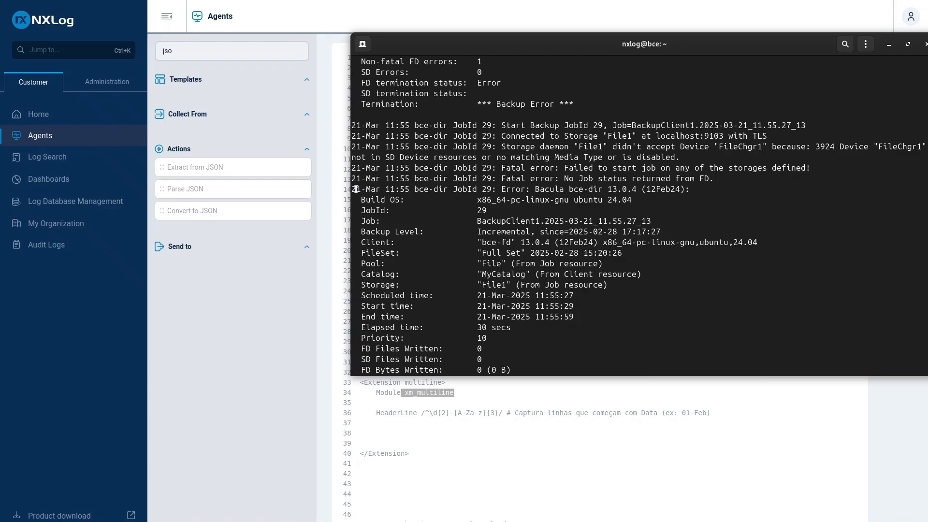
drag(355, 189, 467, 187)
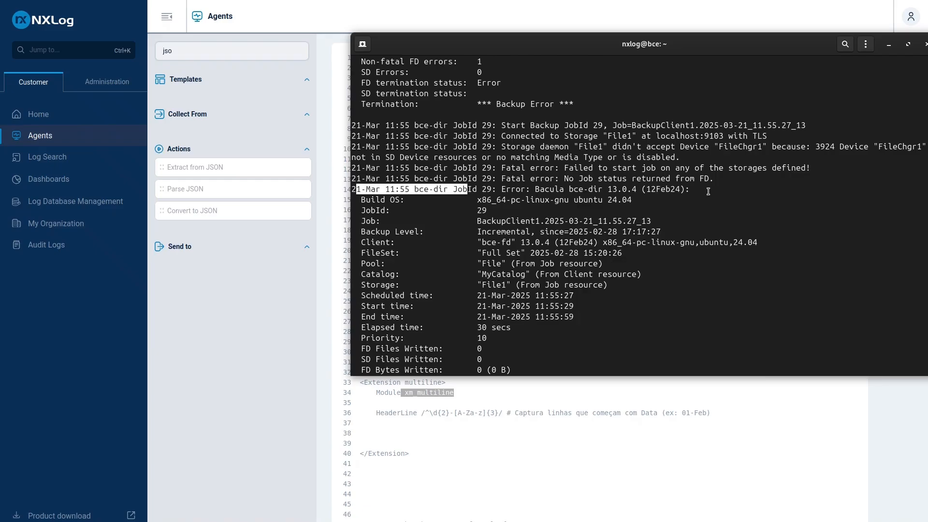
drag(708, 191, 434, 168)
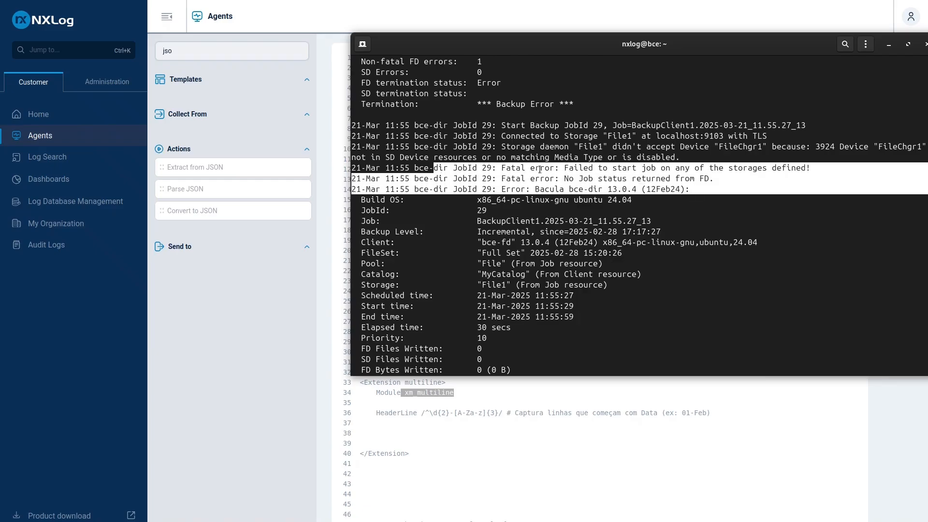
click(467, 169)
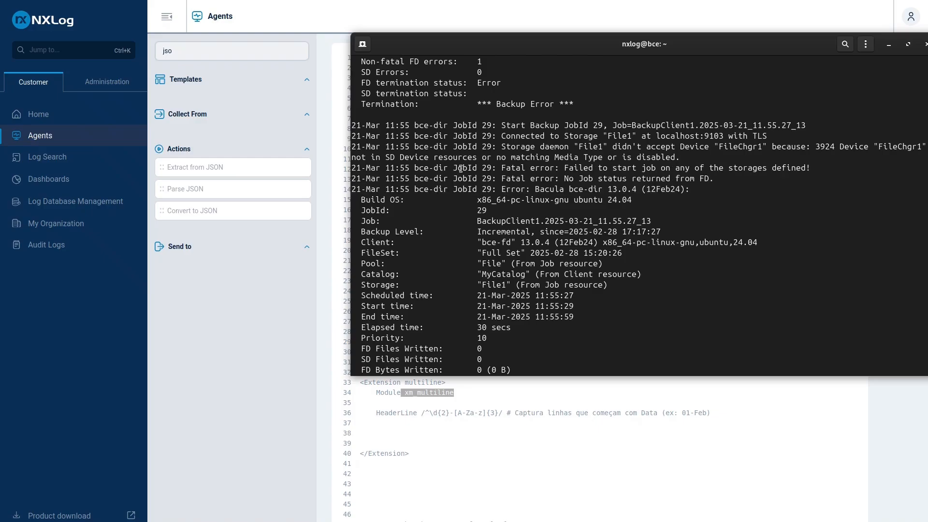
drag(564, 46, 927, 72)
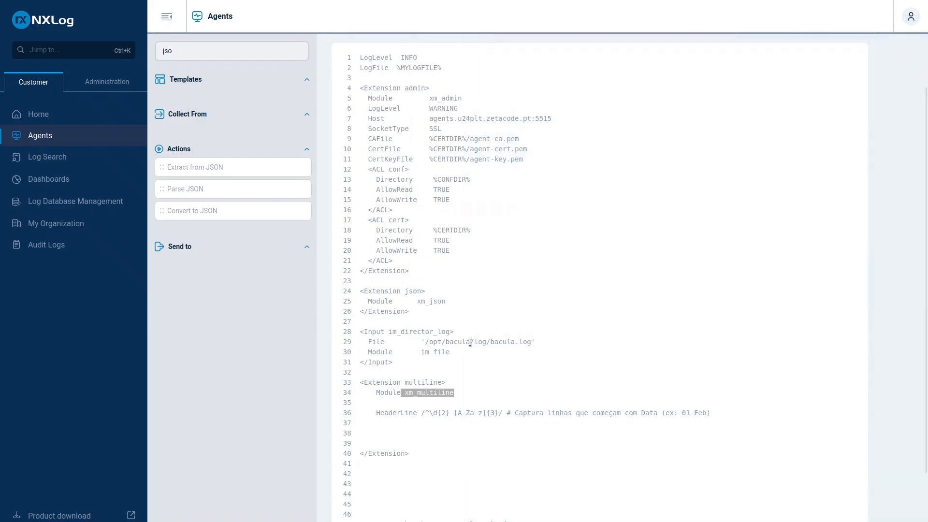
Remove the blank lines above and below the HeaderLine directive in the multiline extension block
click(402, 396)
drag(390, 396, 390, 400)
click(377, 405)
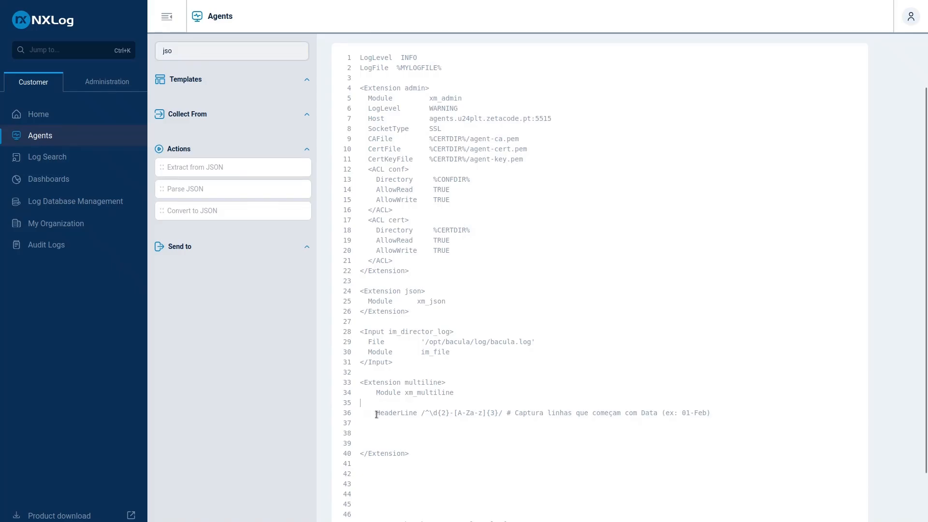
key(Delete)
key(Delete)
key(Delete)
key(Delete)
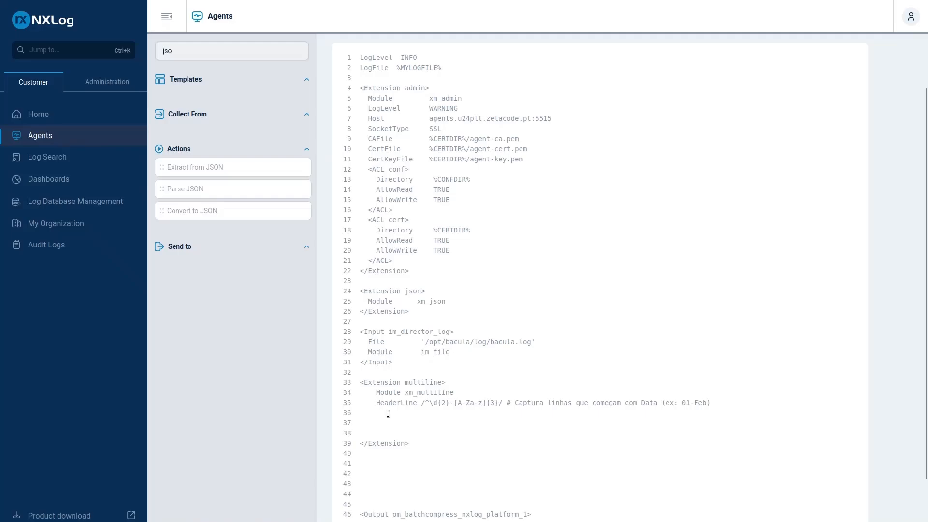
key(Delete)
key(Delete)
key(Delete)
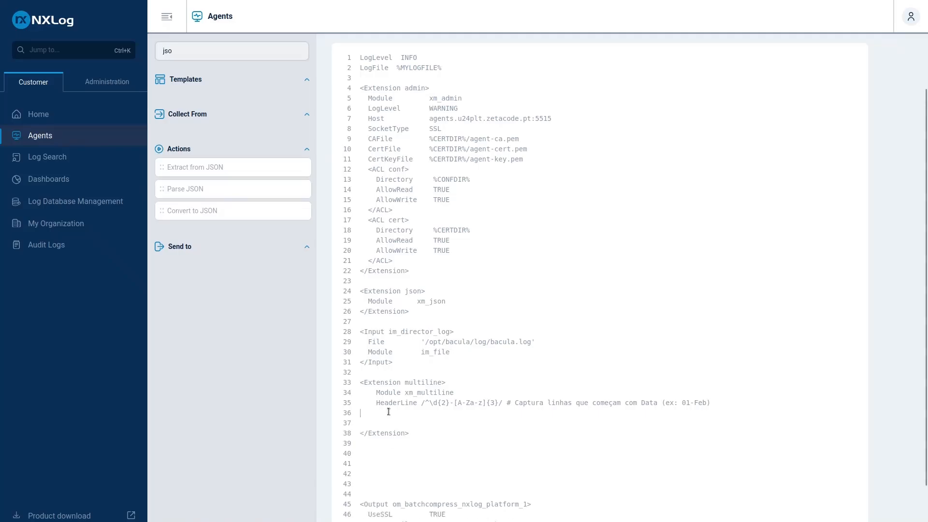
key(Down)
key(Down)
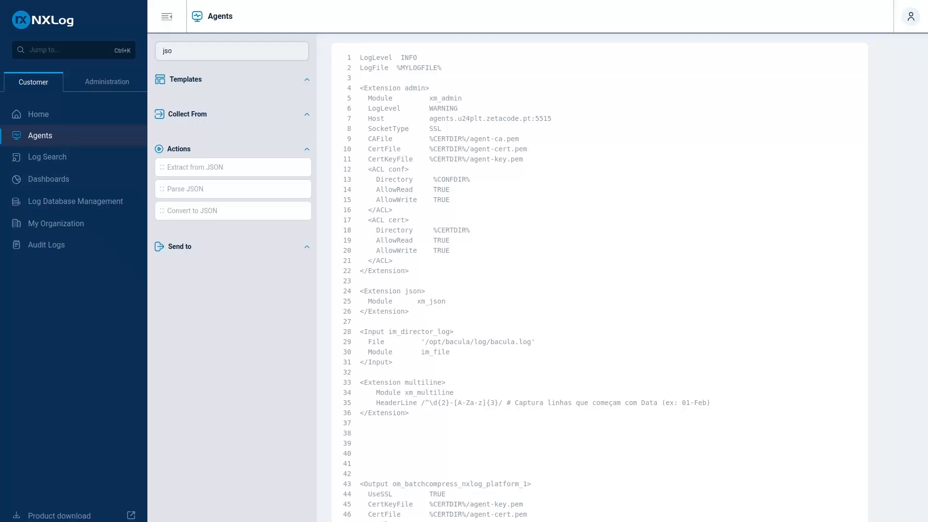
Move the multiline extension block between the json extension and the im_director_log input, and add a blank line inside that input
click(398, 447)
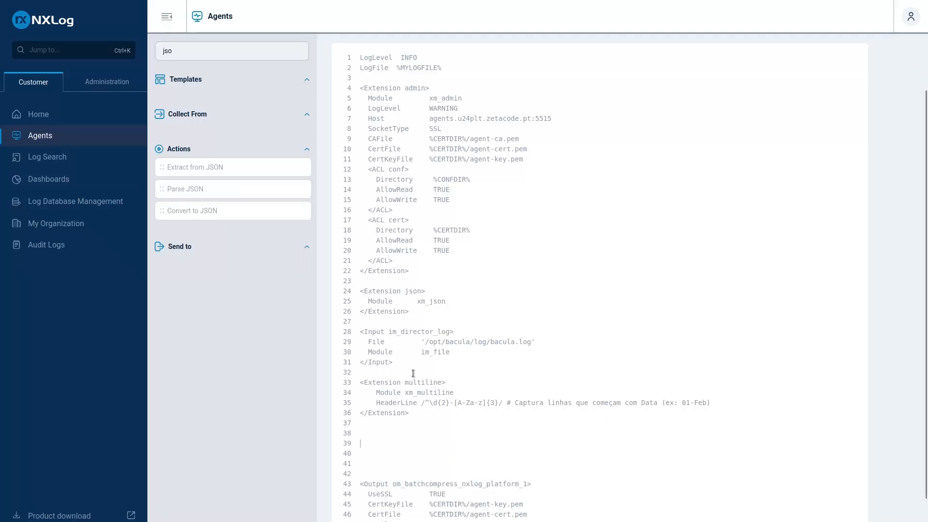
key(Return)
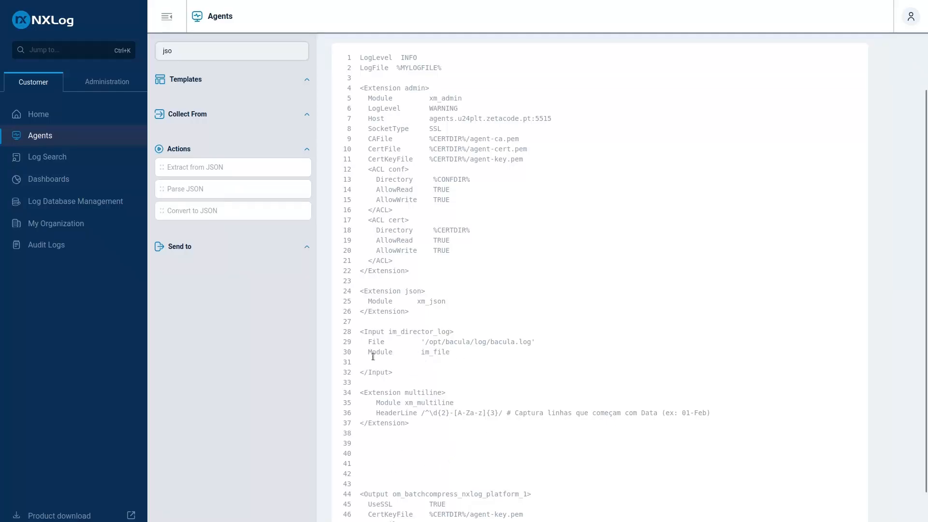
click(372, 353)
drag(361, 392, 416, 428)
key(ctrl+c)
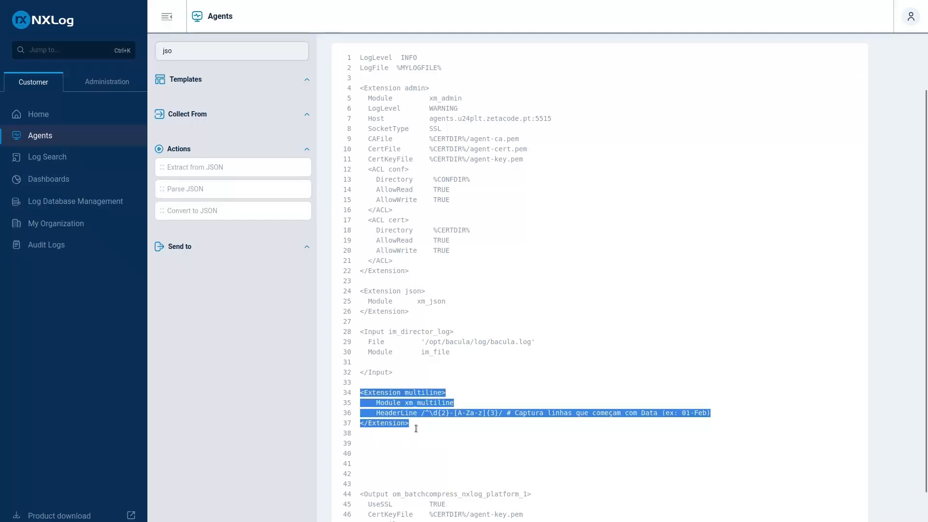
key(BackSpace)
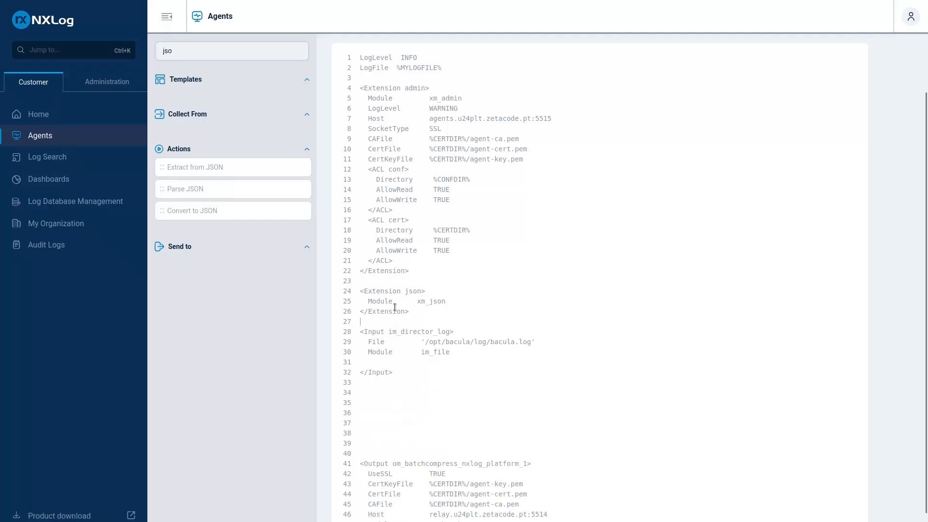
key(Return)
key(Return)
key(Return)
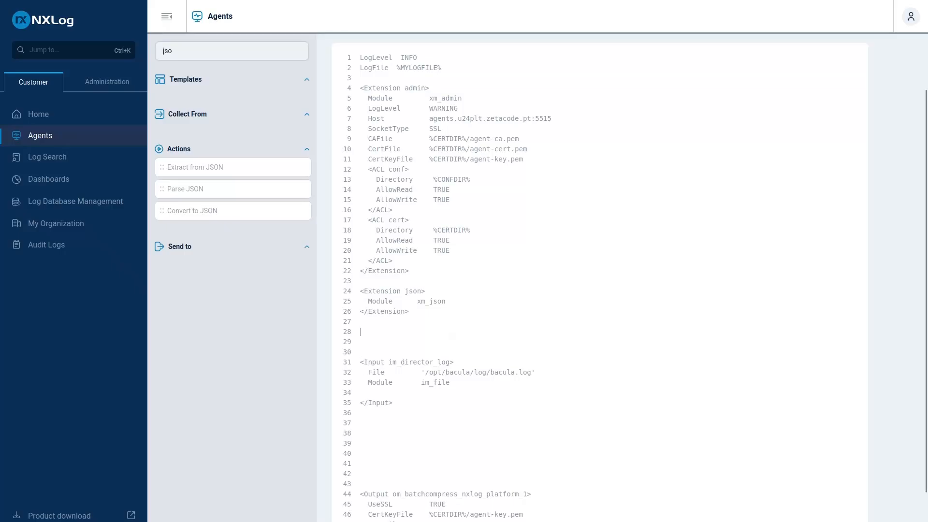
key(ctrl+v)
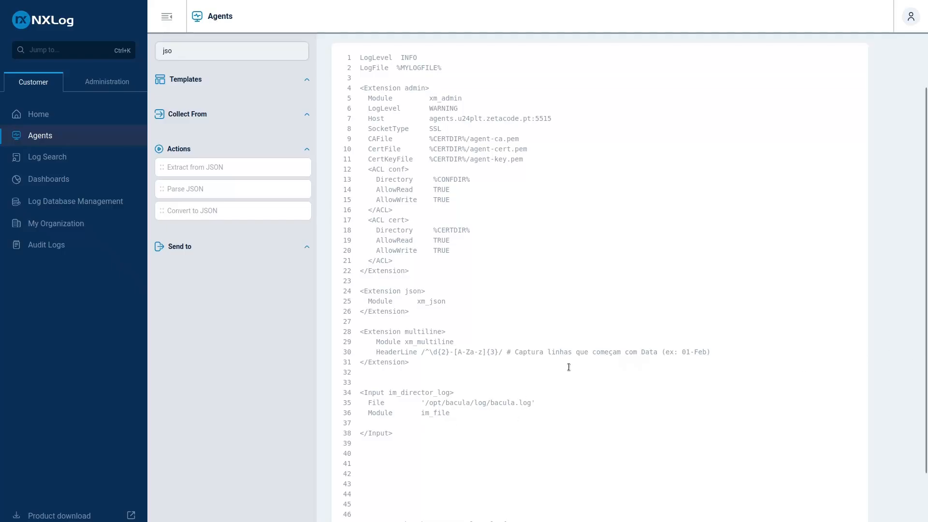
Paste InputType multiline and an Exec block into the im_director_log input to parse error entries and drop all others
key(Return)
key(Return)
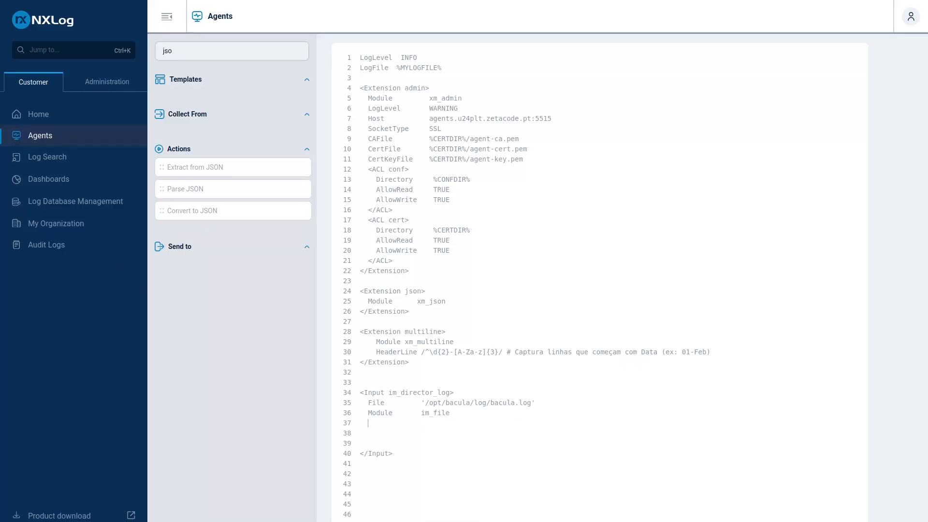
key(ctrl+v)
scroll(600, 278, down, 3)
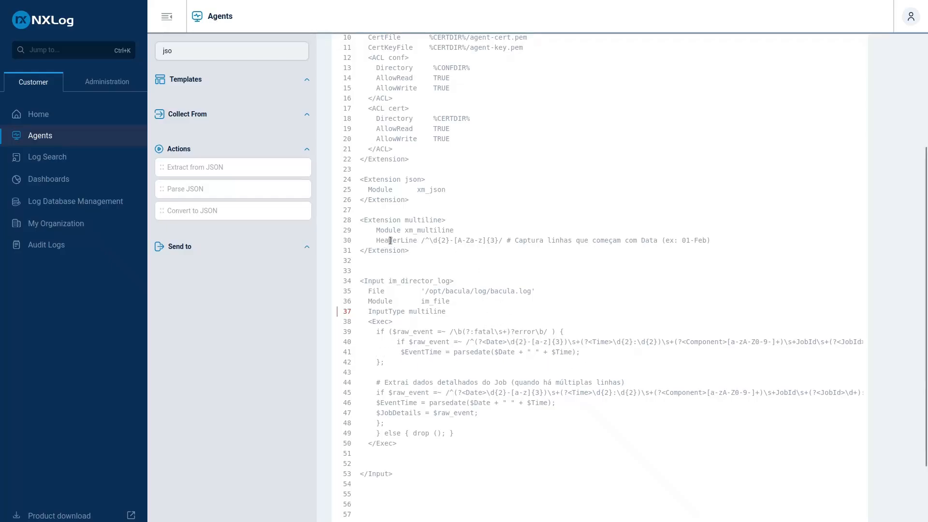
Examine the date pattern in the HeaderLine directive and the fatal/error condition that opens the Exec block
drag(388, 240, 498, 241)
click(430, 241)
drag(429, 240, 482, 242)
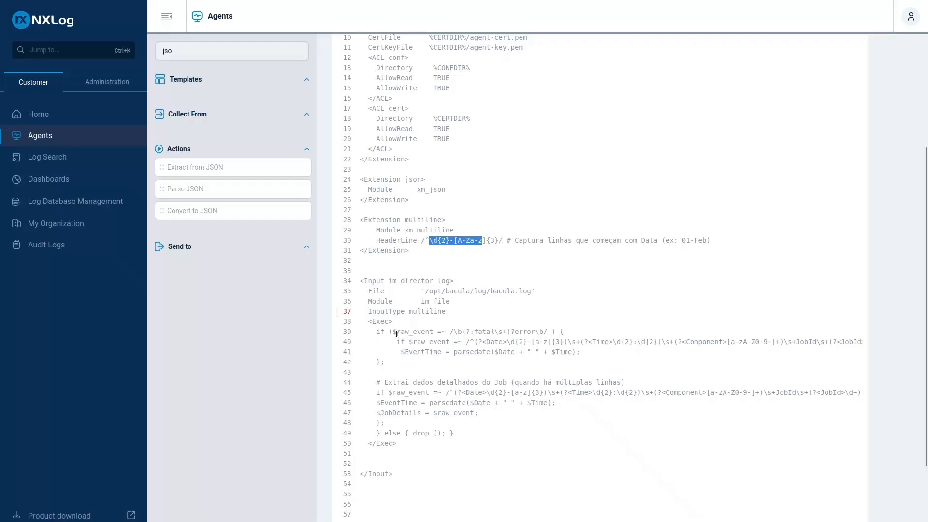
drag(396, 334, 428, 333)
click(471, 334)
double_click(479, 332)
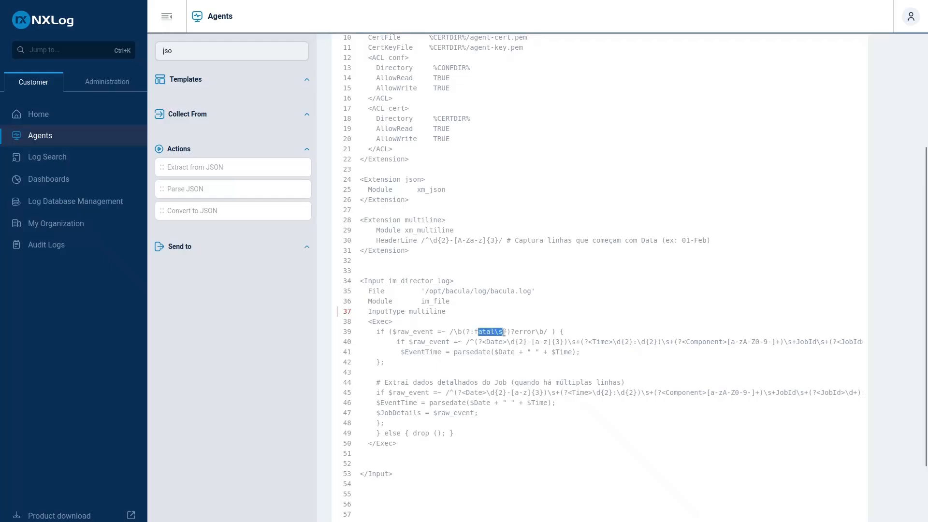
click(528, 332)
Examine the Date, Time, Component, JobId and Message capture groups in the first parsing condition, and its $EventTime assignment
drag(419, 343, 647, 344)
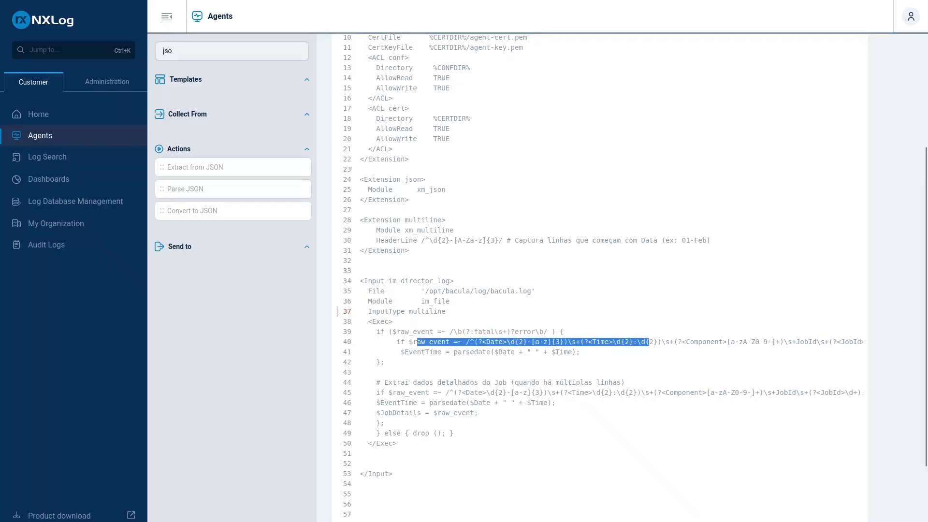
click(564, 343)
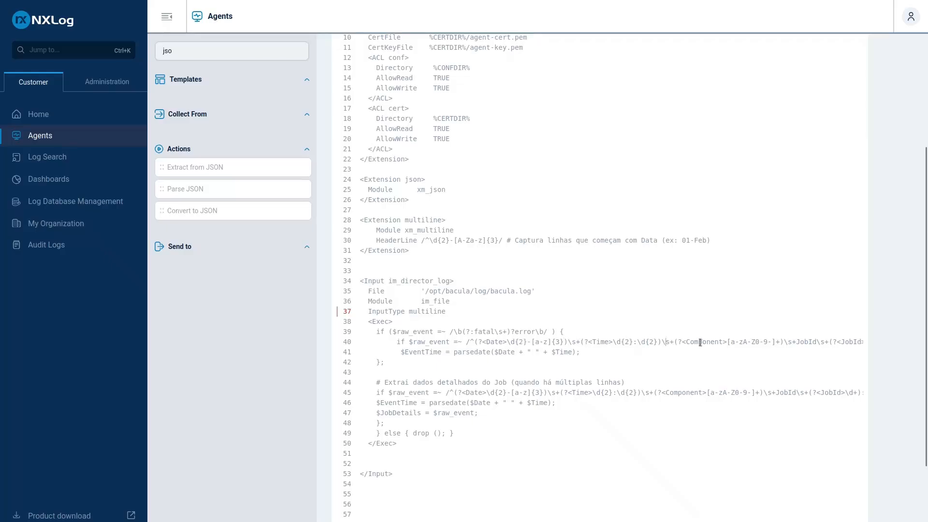
click(817, 342)
key(Right)
key(Right)
key(Right)
key(Right)
key(Right)
key(Right)
key(Right)
key(Right)
key(Right)
key(Right)
key(Right)
key(Right)
key(Right)
key(Right)
key(Right)
key(Right)
key(Right)
key(Right)
key(Right)
key(Right)
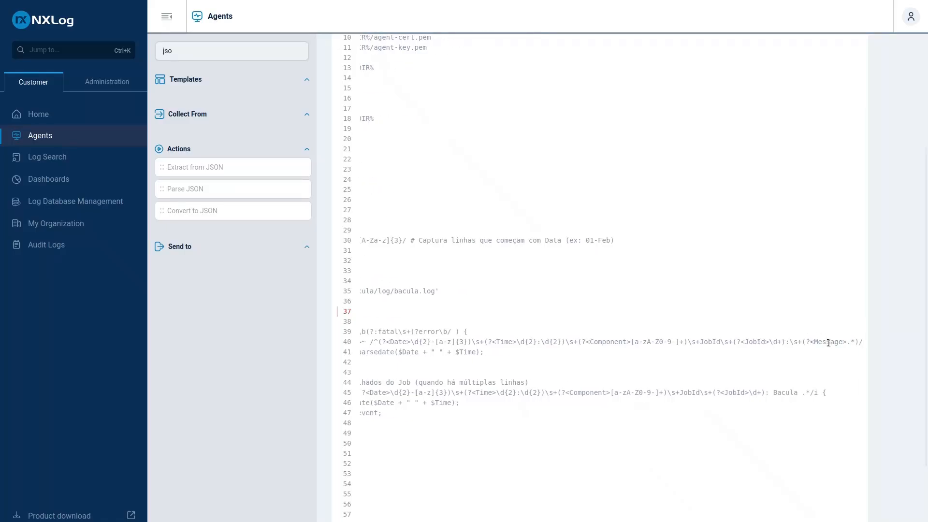
click(620, 342)
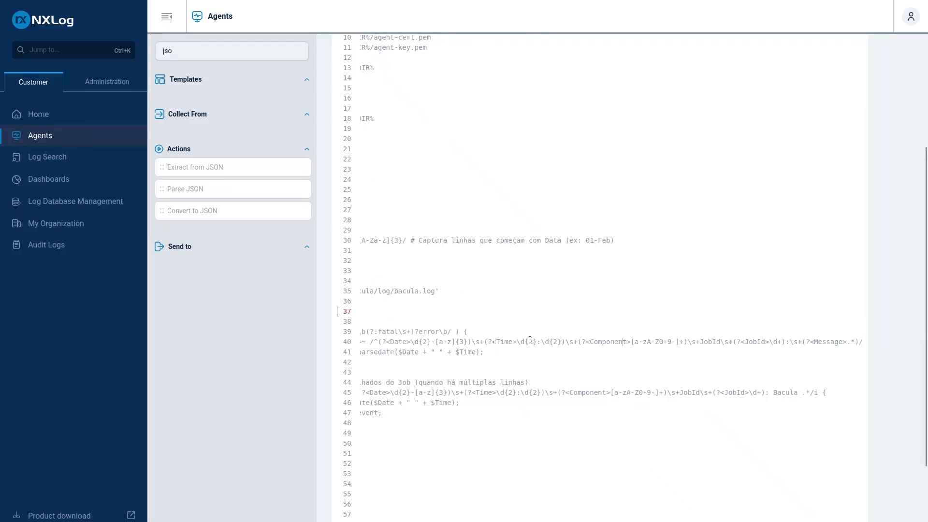
key(Left)
key(Left)
key(Left)
key(Left)
key(Left)
key(Left)
key(Left)
key(Left)
key(Left)
key(Left)
key(Left)
key(Left)
key(Left)
key(Left)
key(Left)
key(Left)
key(Left)
key(Left)
key(Left)
key(Left)
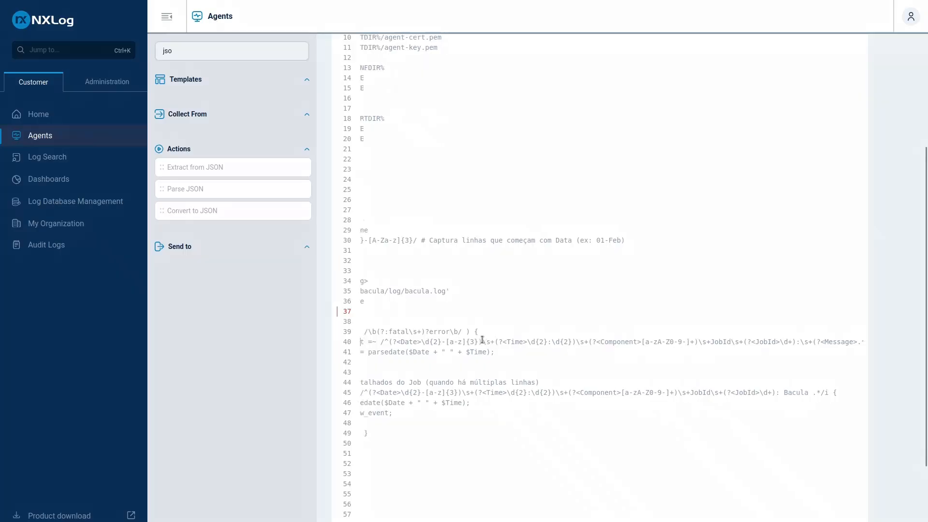
key(Left)
key(Left)
key(Left)
key(Left)
key(Left)
key(Left)
key(Left)
key(Left)
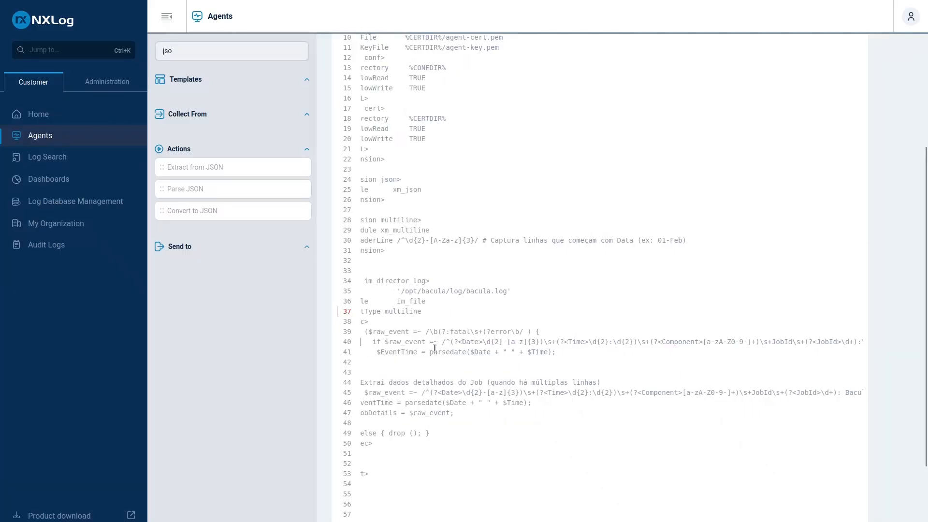
click(437, 349)
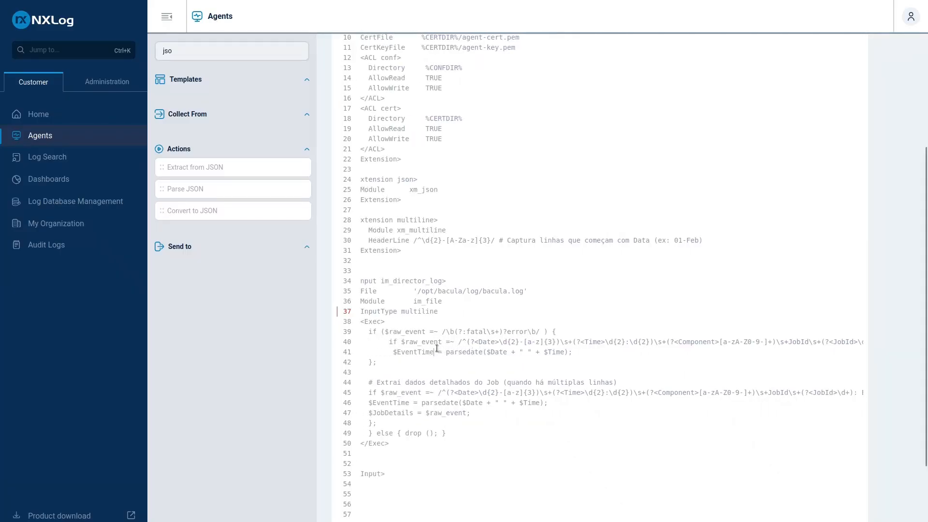
Indent the $EventTime and $JobDetails assignments inside the second if condition of the Exec block
click(371, 405)
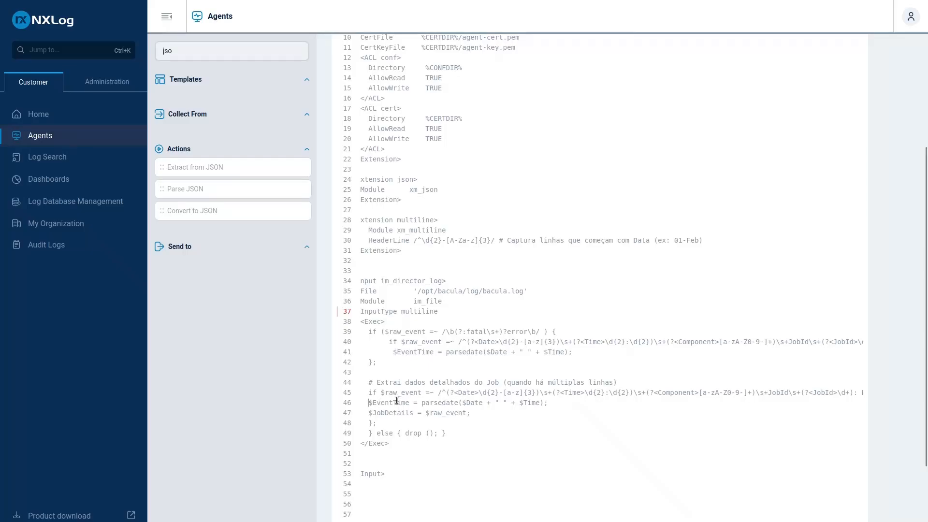
click(370, 413)
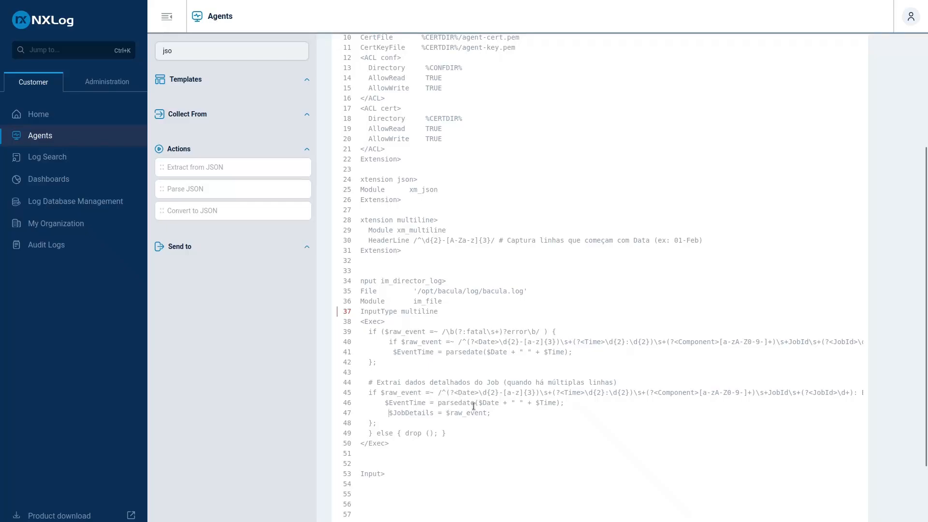
drag(401, 433, 442, 433)
Delete the commented second if block that extracts job details, remove the spare blank line, and indent the first condition's closing brace
drag(367, 383, 387, 423)
key(BackSpace)
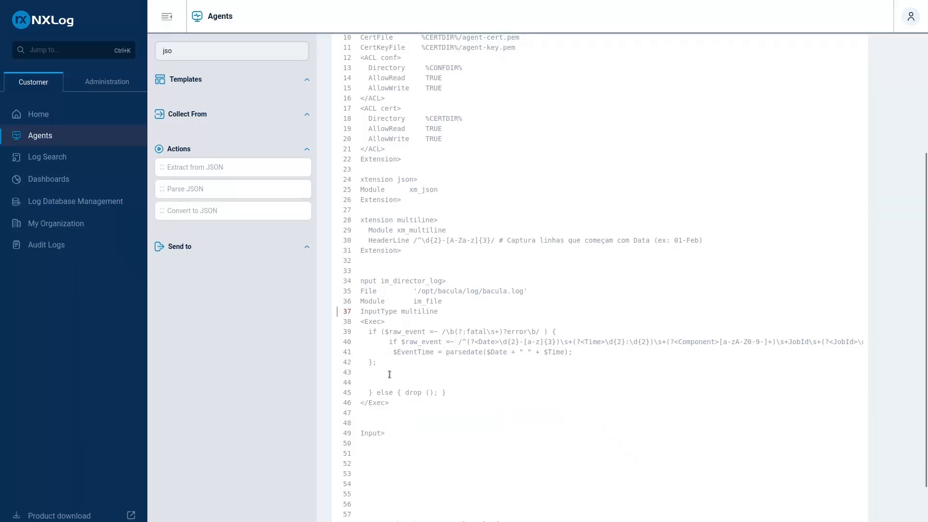
key(Delete)
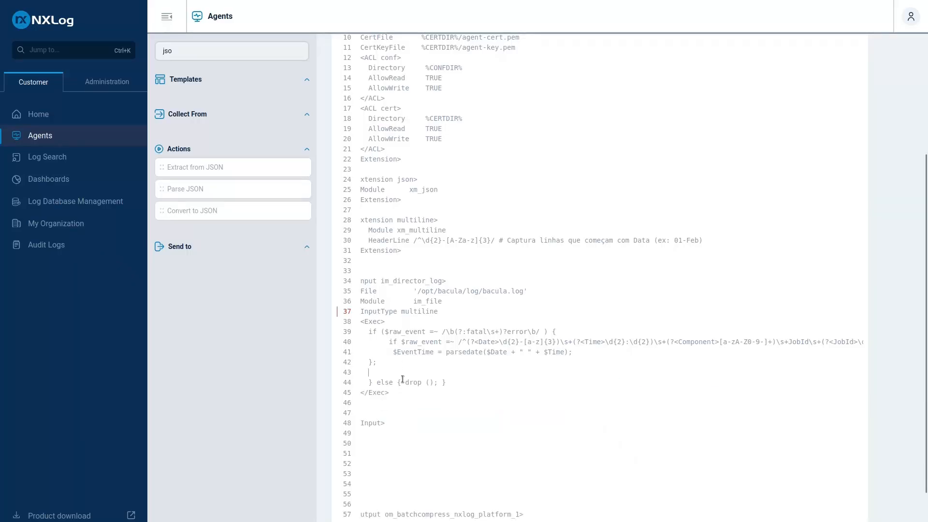
key(Up)
Compare the error condition and drop() branch with the fatal error lines and multi-line error report in the terminal's Bacula log
drag(379, 331, 545, 332)
drag(389, 342, 434, 382)
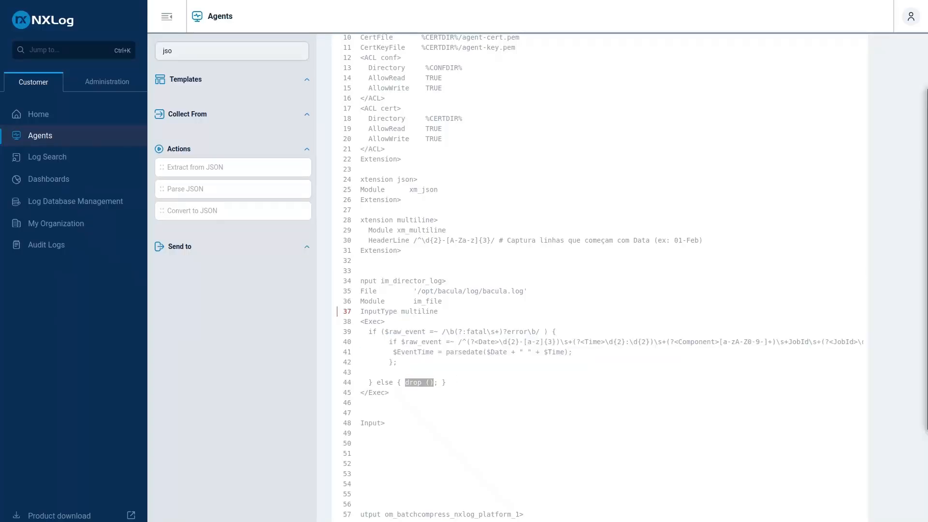
drag(927, 116, 449, 104)
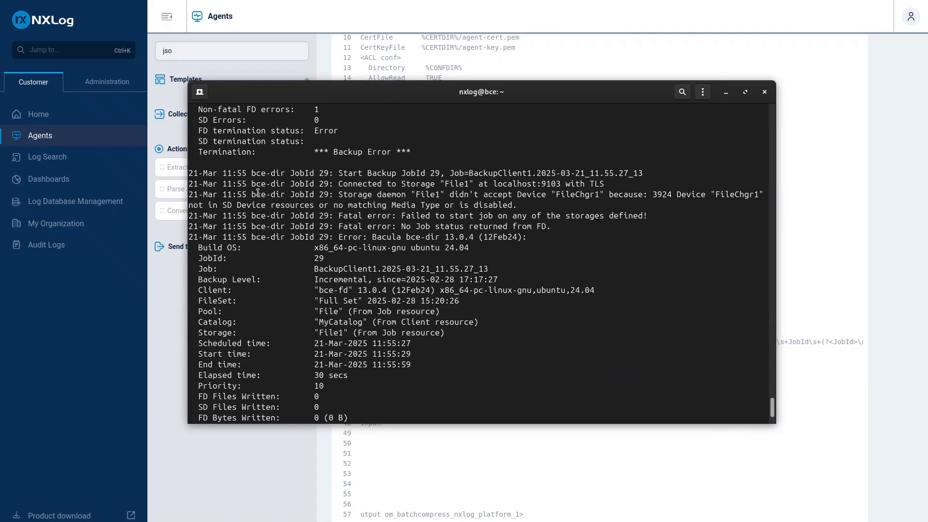
drag(243, 193, 409, 211)
click(257, 217)
drag(193, 218, 591, 233)
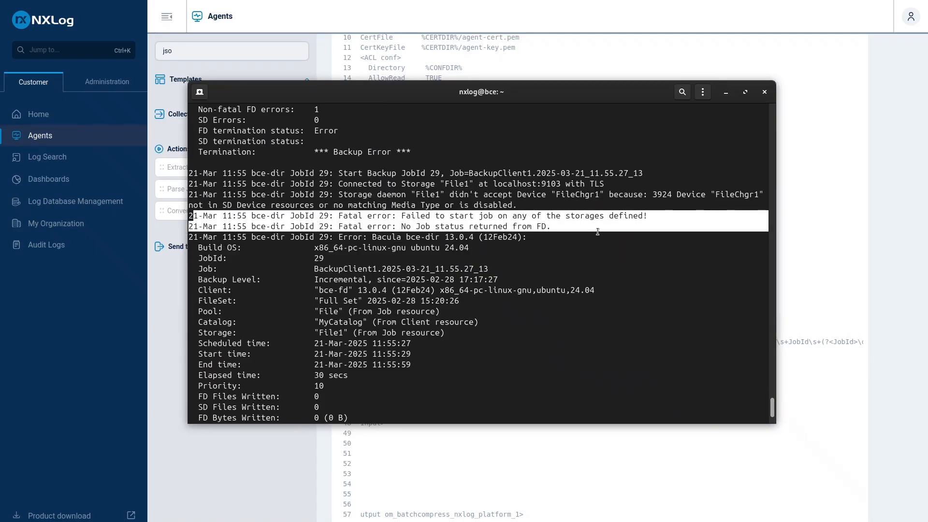
click(239, 238)
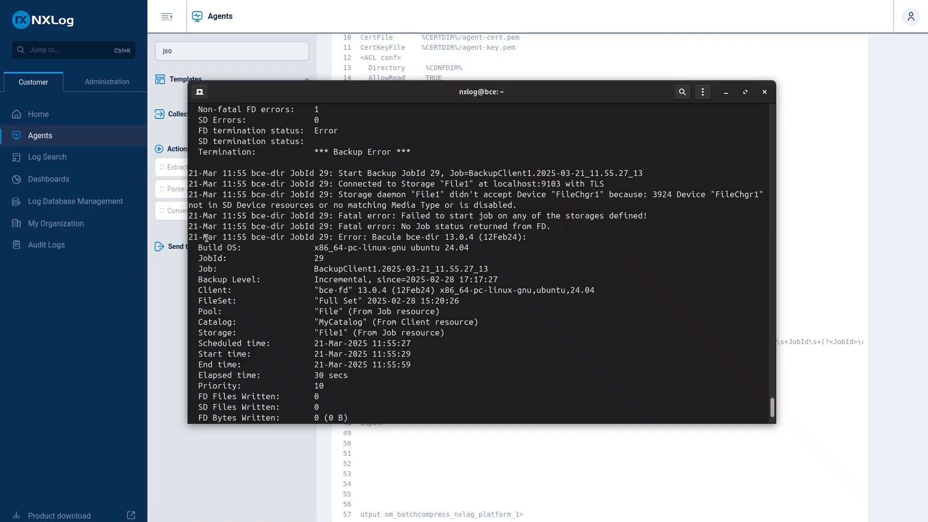
drag(205, 237, 469, 394)
scroll(310, 314, down, 6)
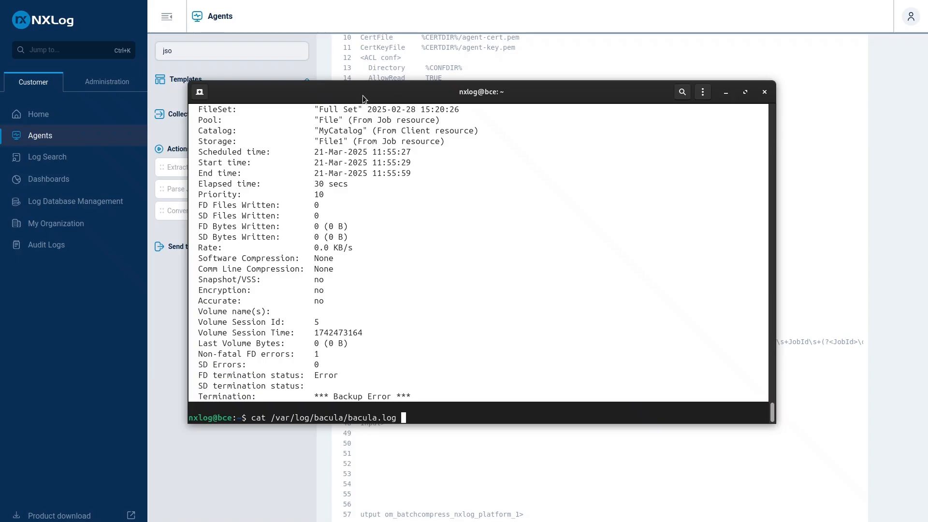
drag(362, 94, 927, 145)
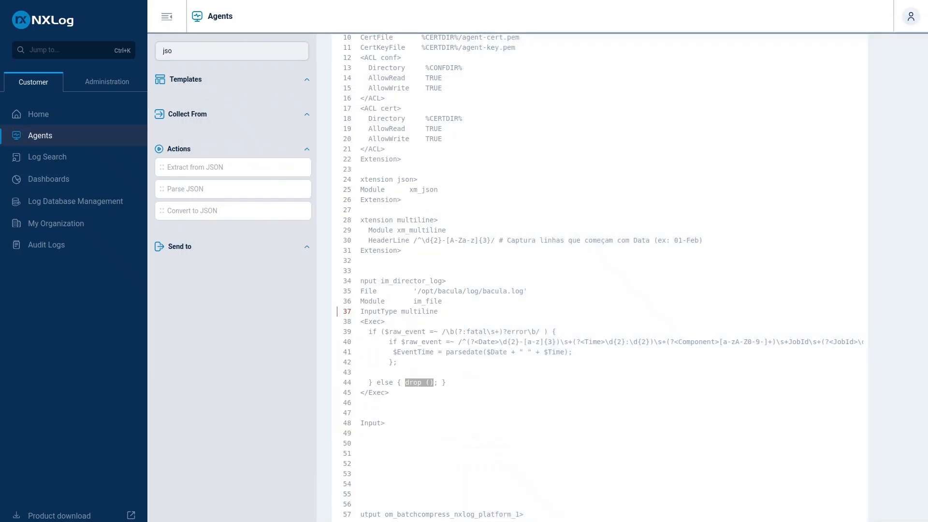
Remove one of the two blank lines between the closing Exec and Input tags
click(424, 403)
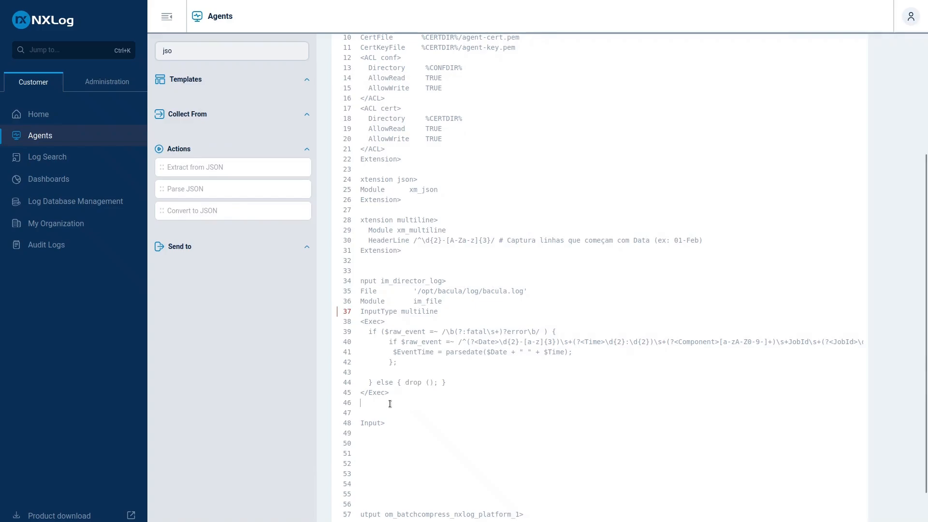
key(BackSpace)
Switch to the terminal and examine the indented job details of the last backup error, down to its Termination line
drag(927, 140, 574, 79)
click(392, 269)
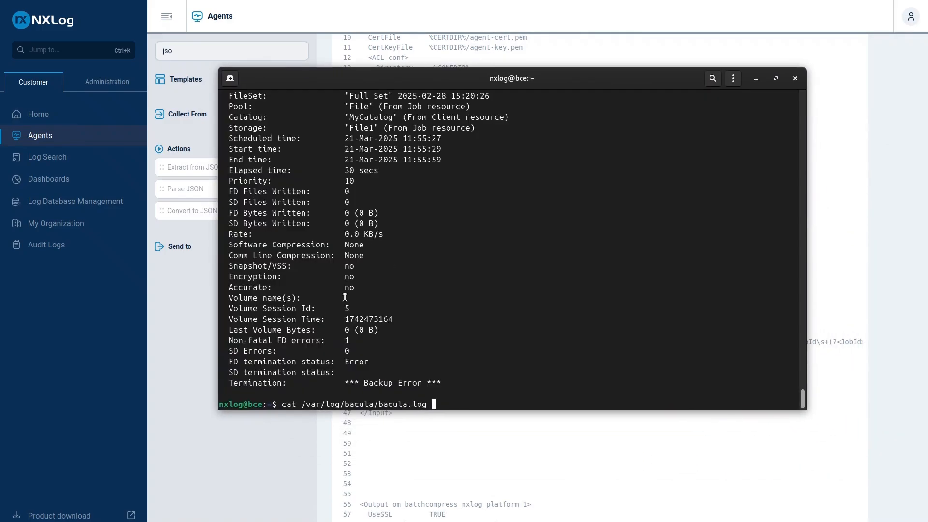
scroll(319, 298, up, 1)
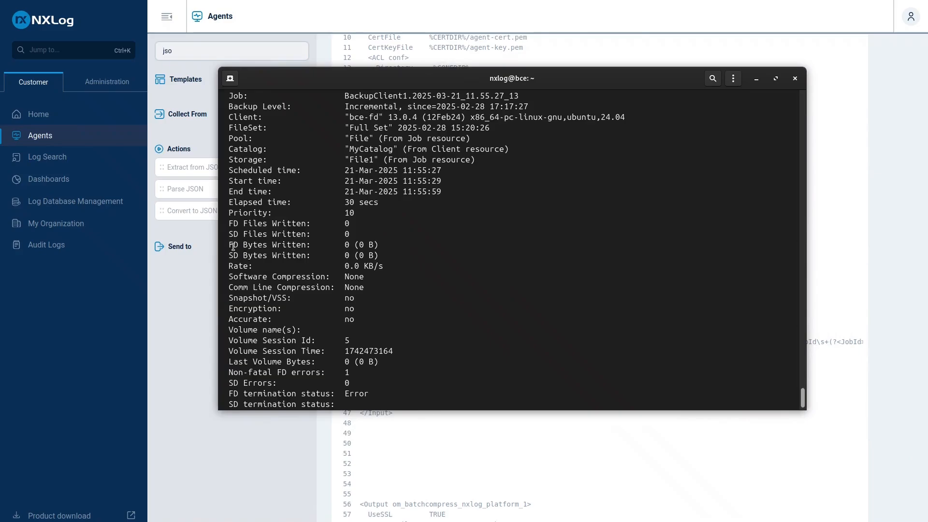
drag(233, 247, 303, 248)
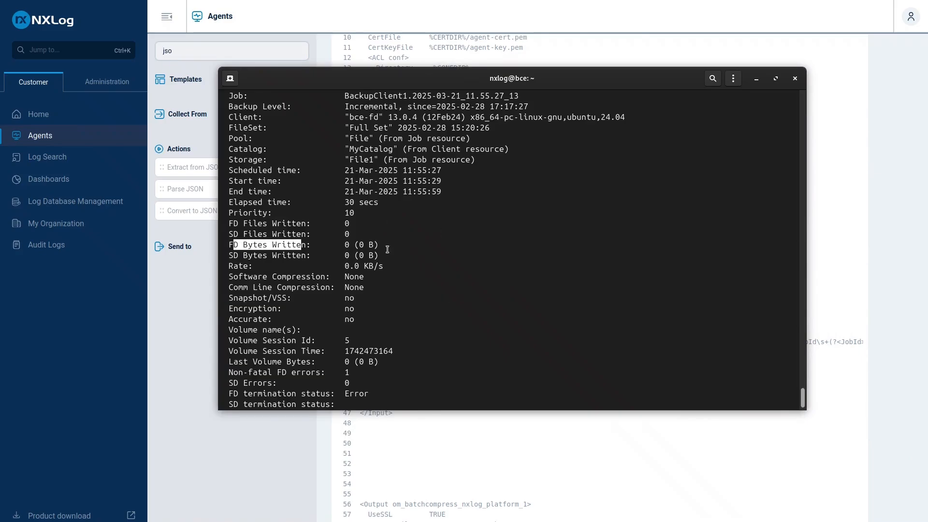
scroll(350, 271, down, 1)
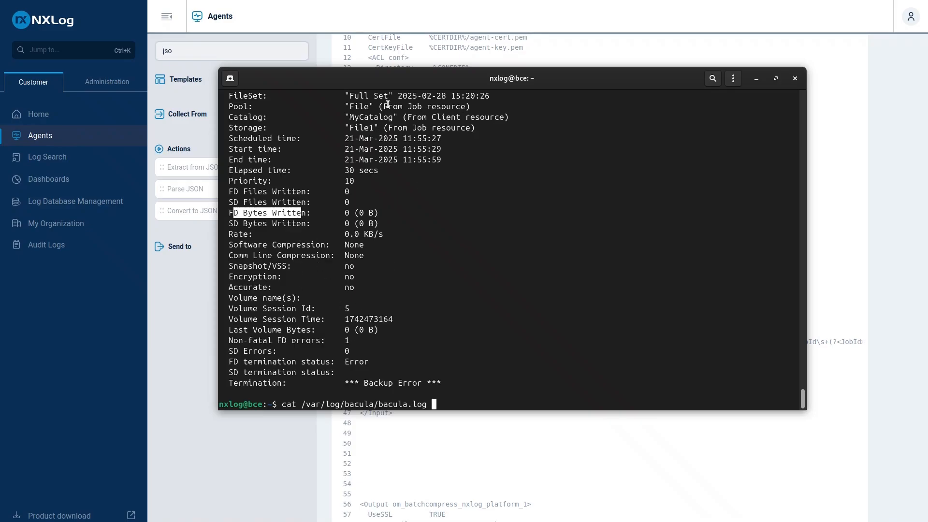
drag(355, 79, 927, 72)
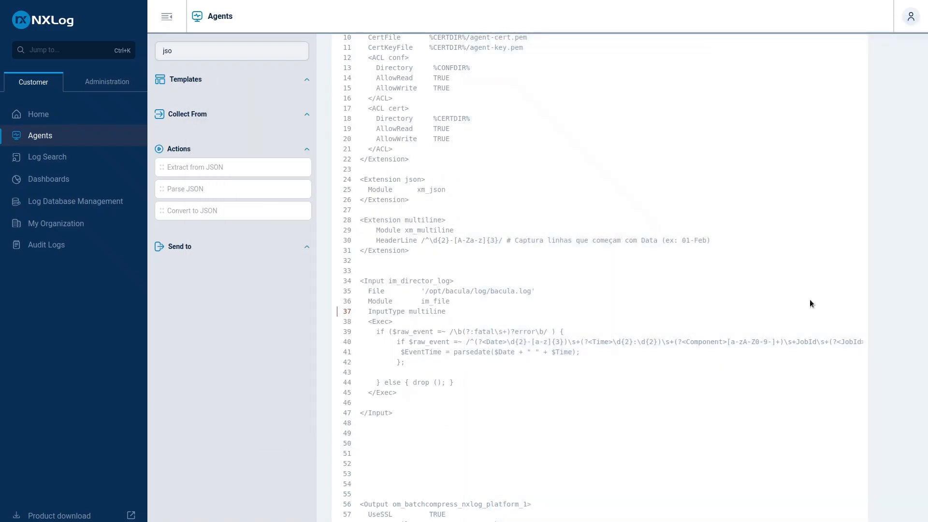
Remove the remaining blank line before the closing Input tag and the extra blank lines above the om_batchcompress_nxlog_platform_1 output, leaving one
click(399, 397)
key(Delete)
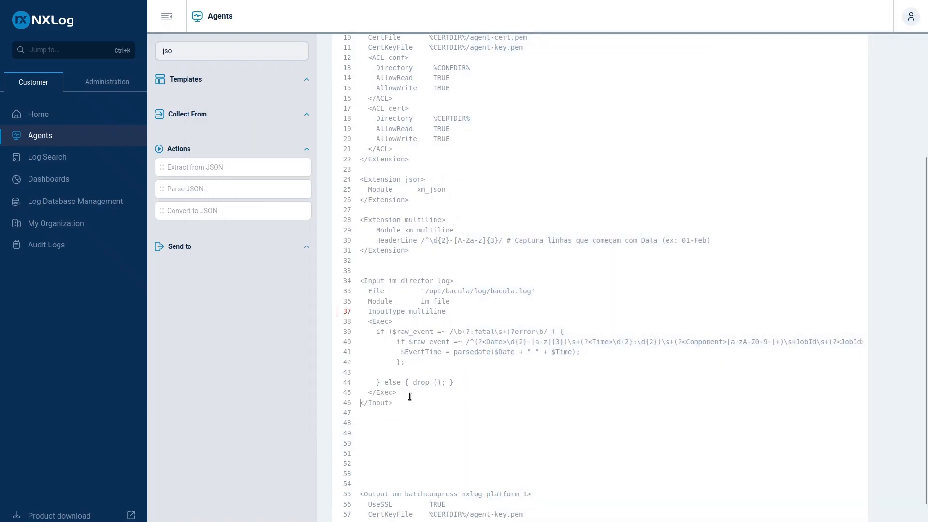
click(386, 414)
key(Delete)
key(Delete)
key(Delete)
key(Delete)
key(Delete)
key(Delete)
key(Delete)
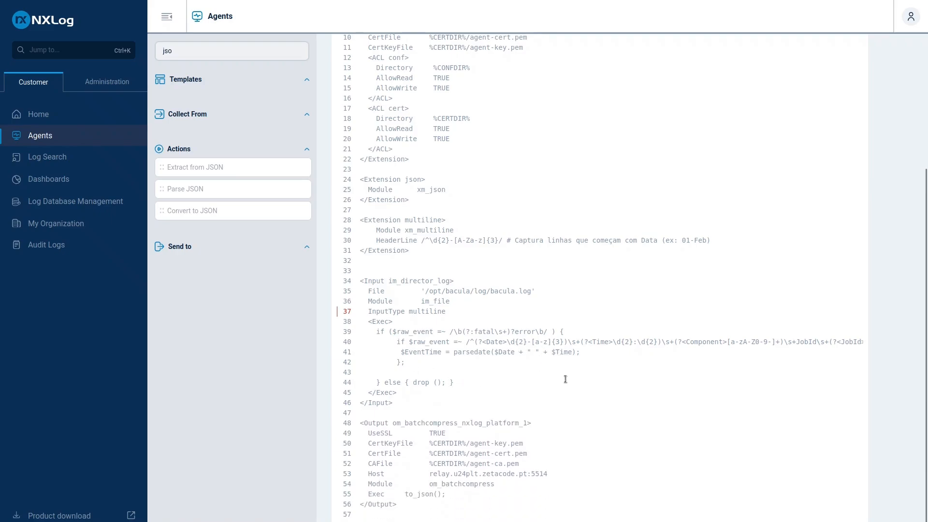
Switch the configuration from text to the visual route view and review the Exec Statement attached to the im_director_log file input
scroll(688, 371, up, 5)
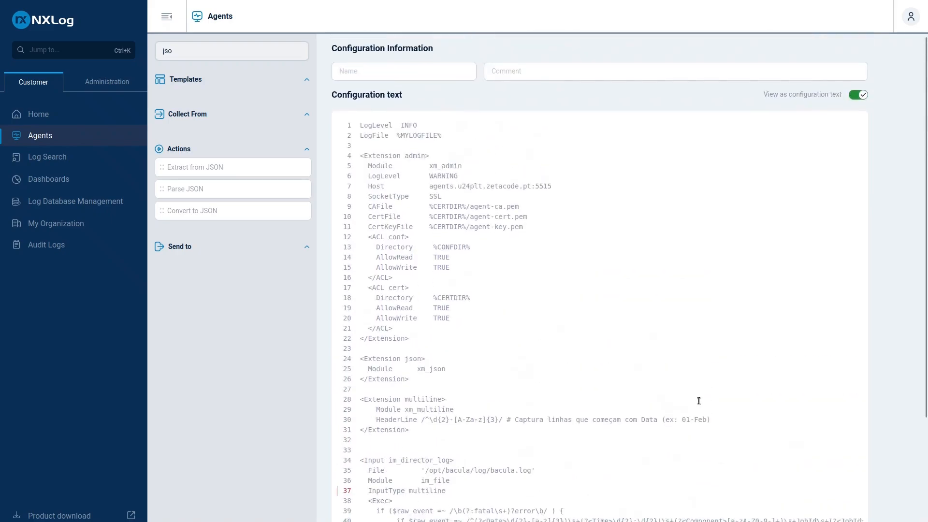
scroll(761, 321, down, 5)
scroll(761, 321, up, 4)
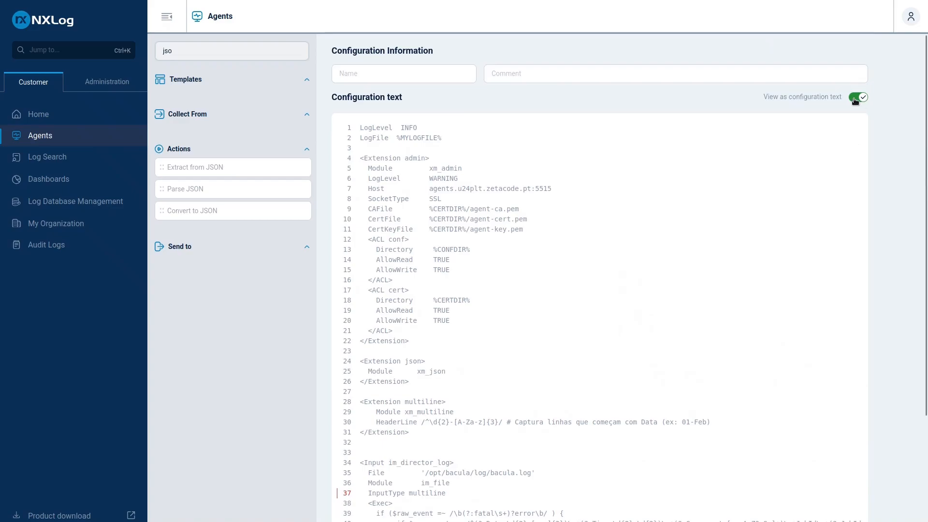
scroll(676, 312, down, 1)
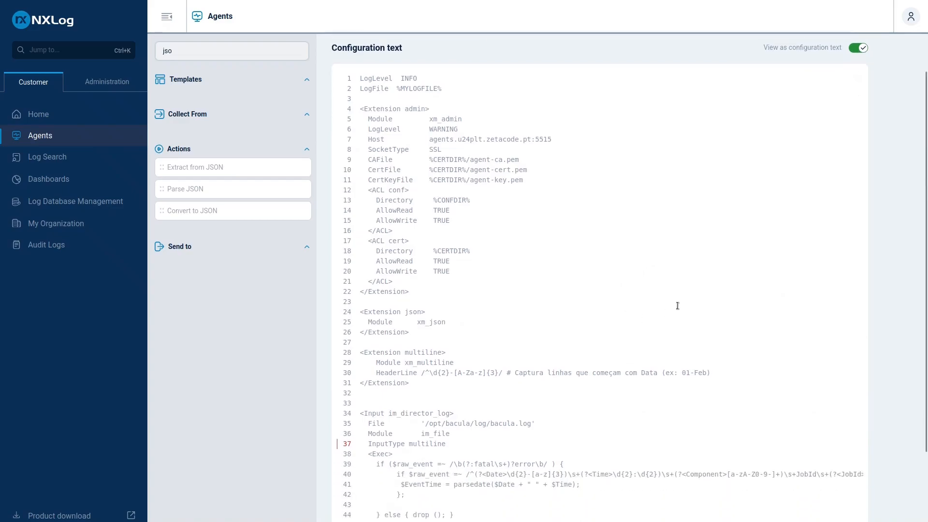
scroll(712, 323, up, 1)
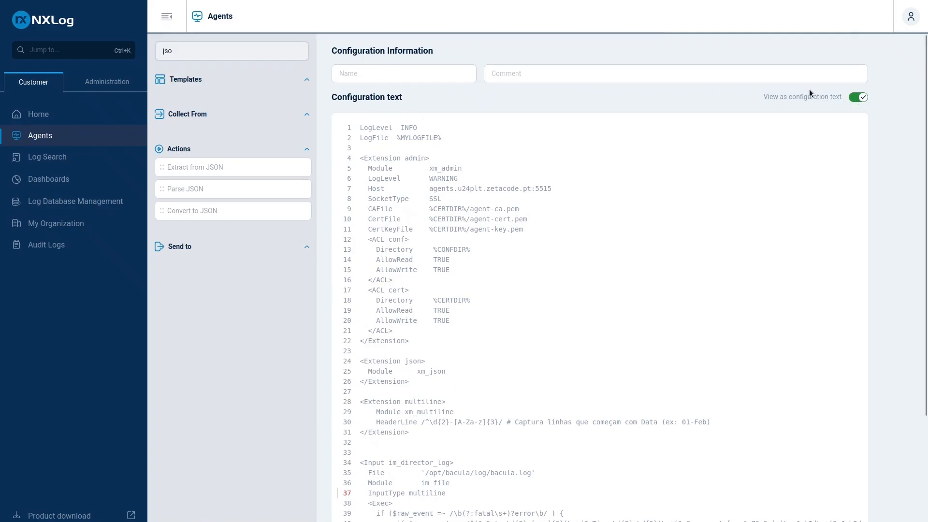
click(856, 99)
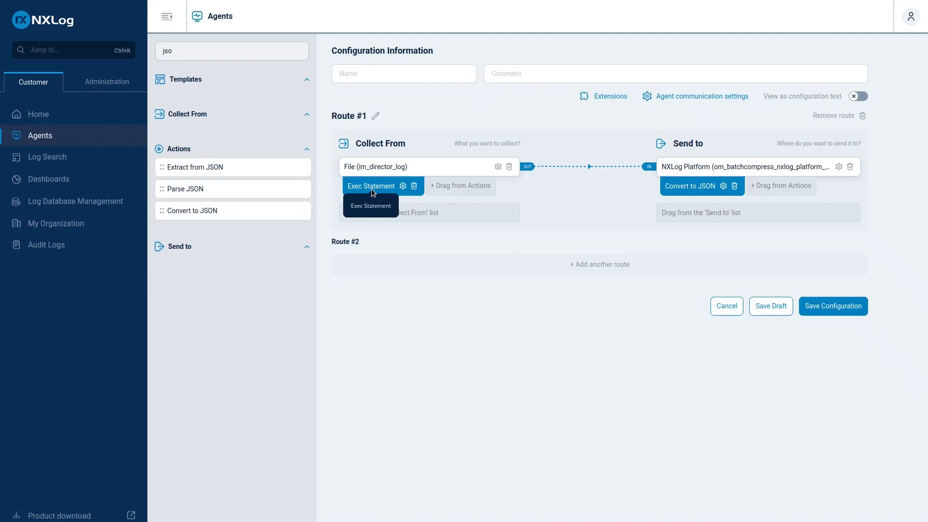
click(403, 186)
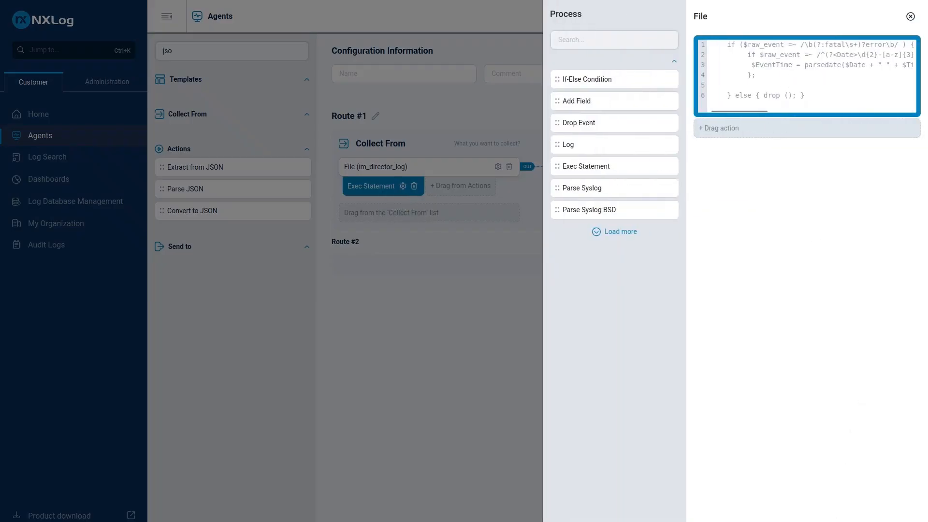
key(Escape)
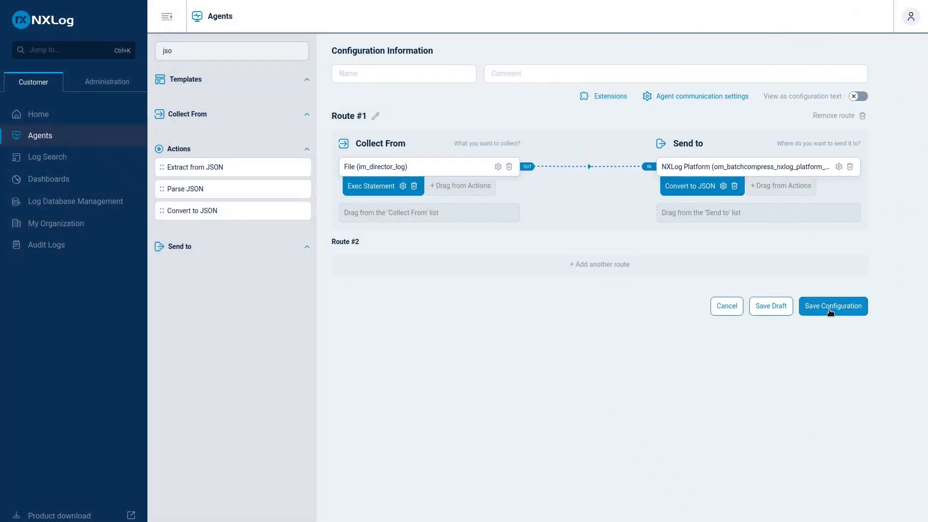
Name the configuration "Backups Messages" with the comment "Fatal Collect Jobs Id" and save it despite the InputType multiline error
click(831, 313)
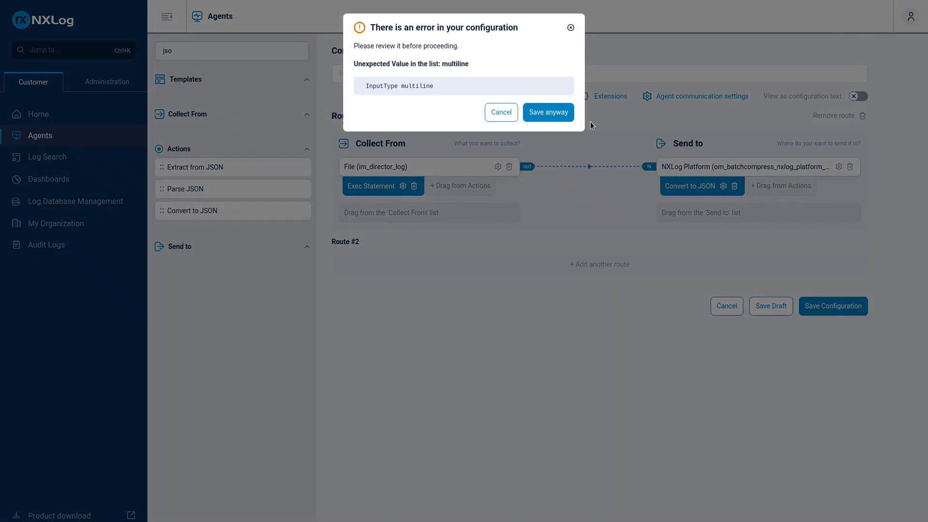
click(548, 109)
click(369, 74)
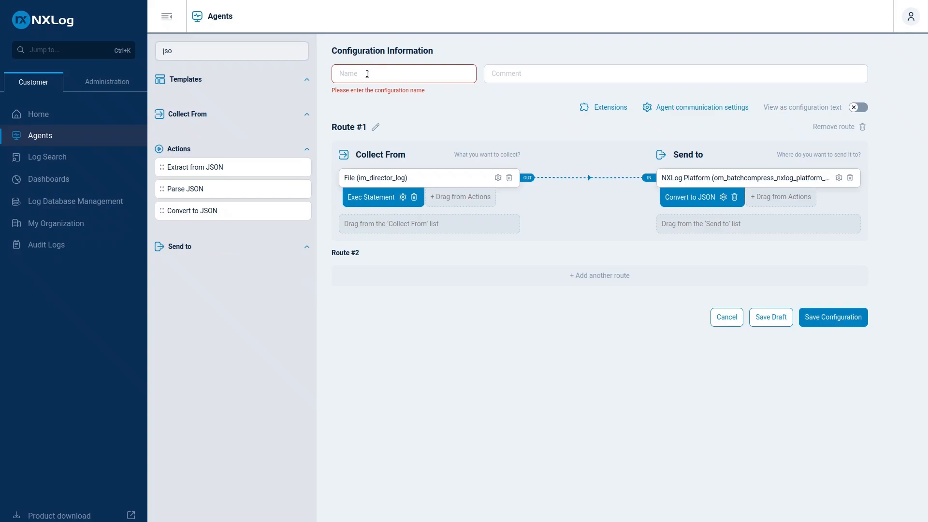
text(Back)
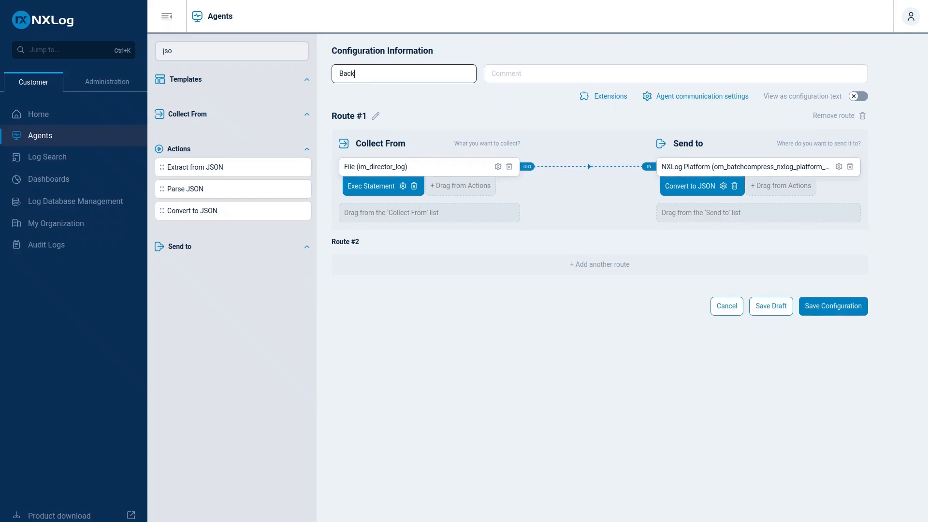
text(ups Messages)
key(Tab)
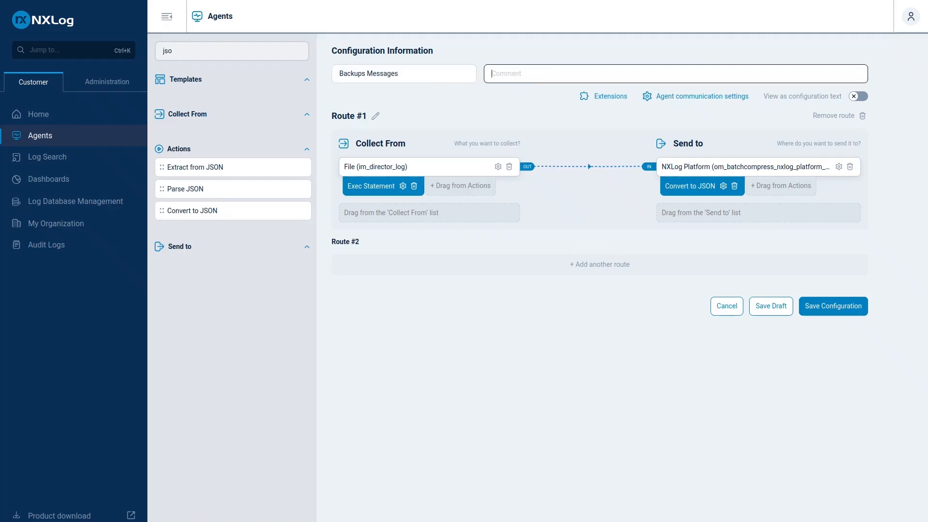
text(Fatal Collect Jobs Id)
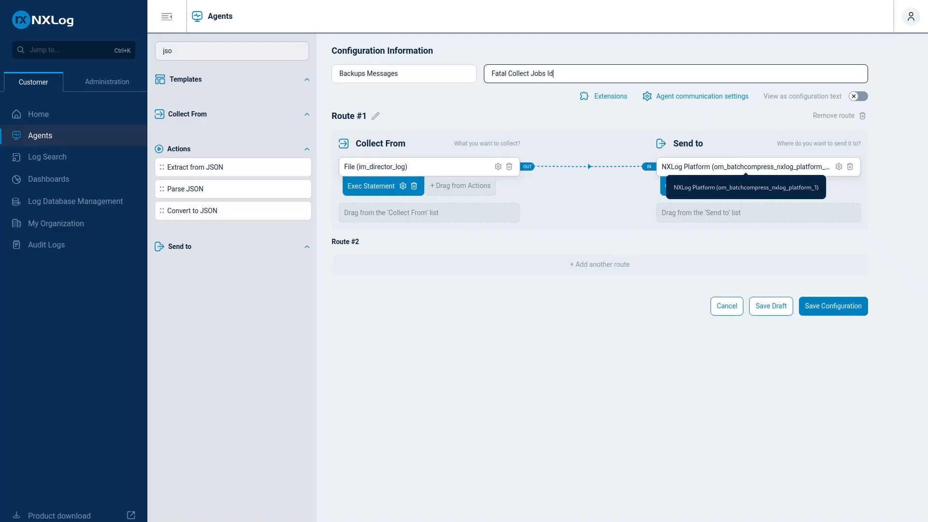
click(844, 306)
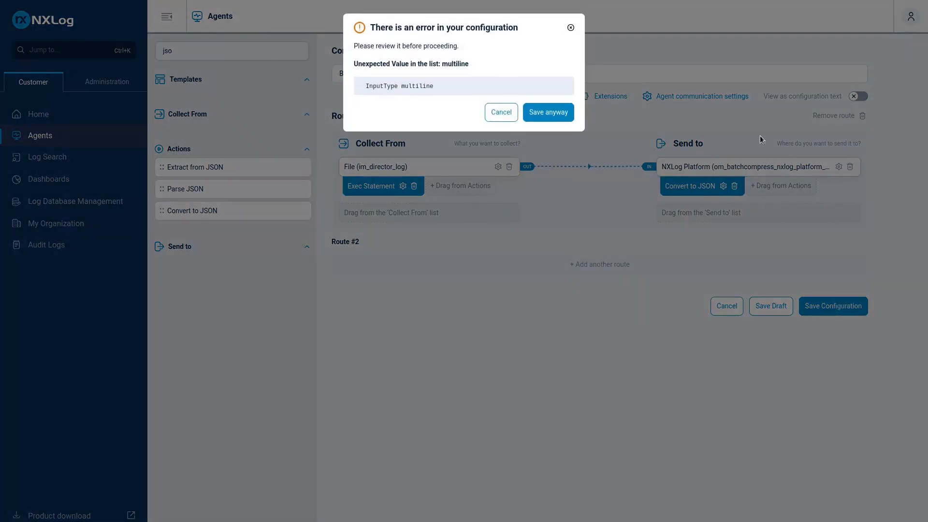
click(548, 112)
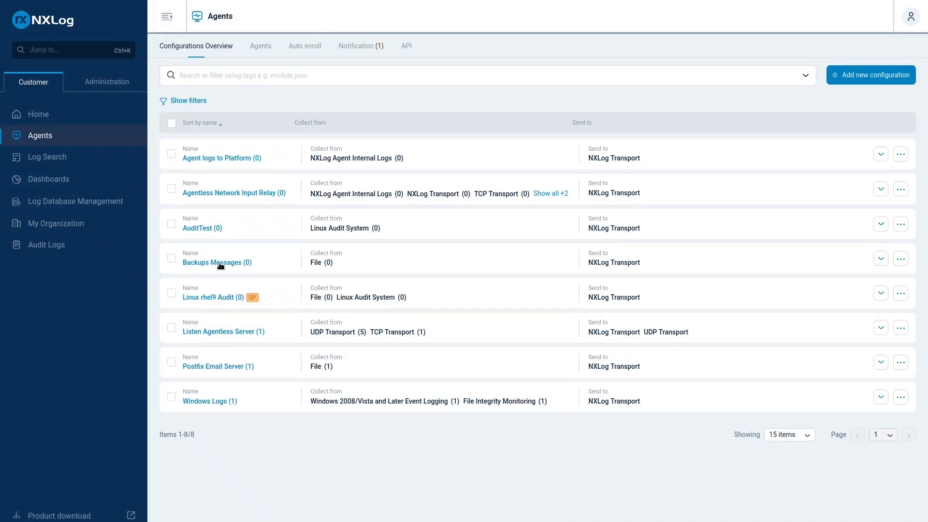
Assign the Backups Messages configuration to the bce agent
click(267, 55)
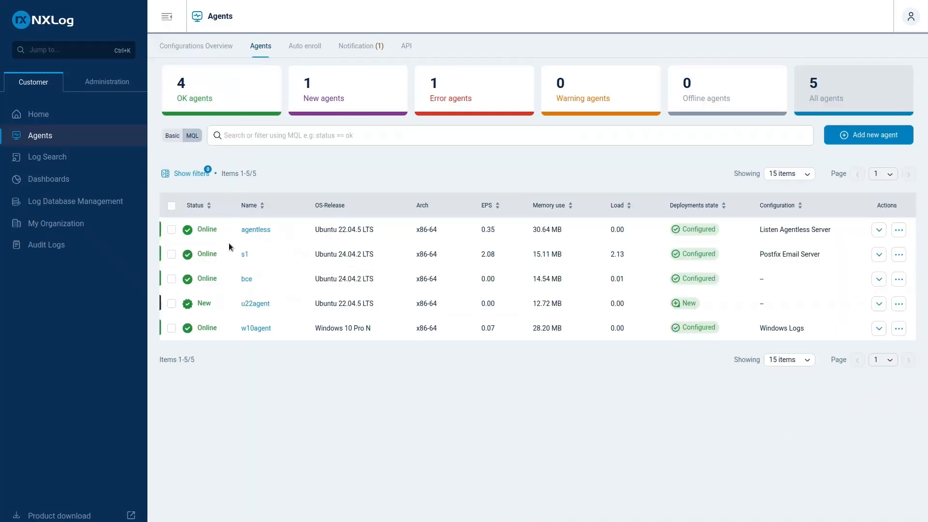
click(899, 280)
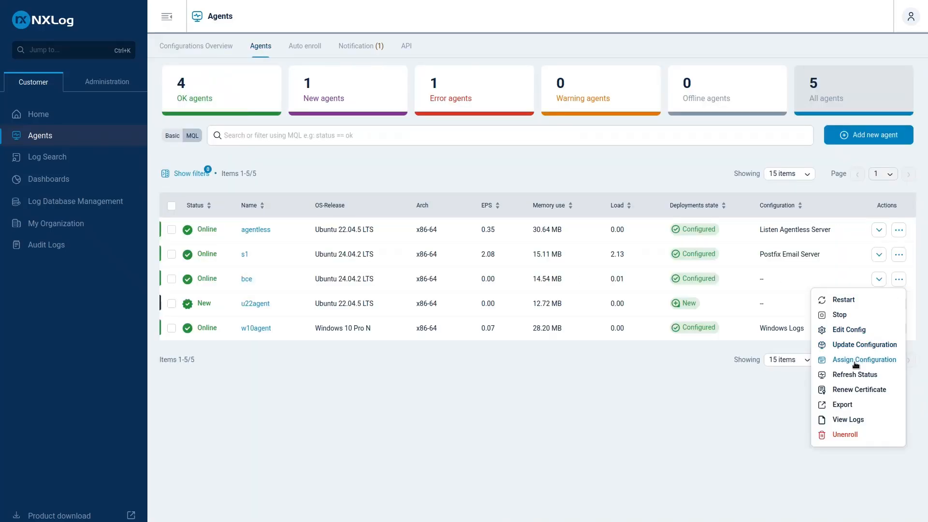
click(829, 360)
click(478, 61)
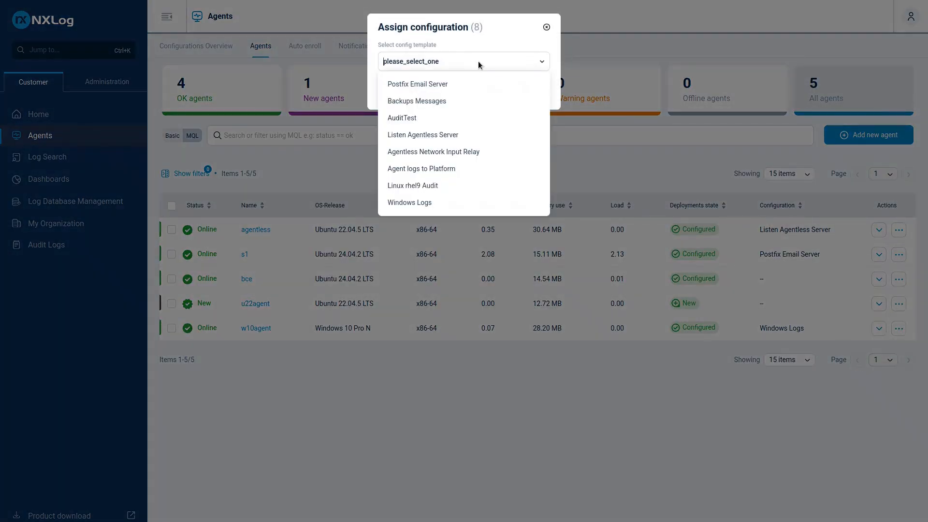
click(431, 100)
click(503, 88)
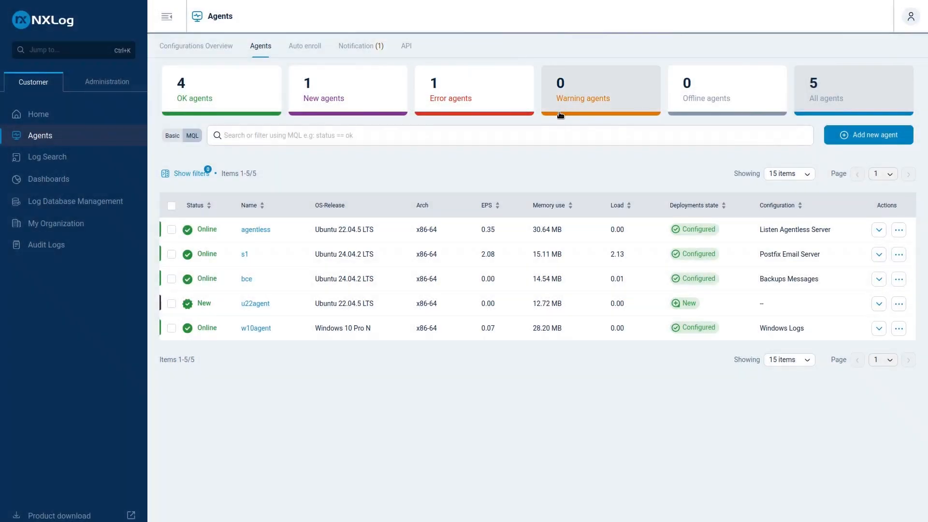
Refresh the bce agent's status and review the running state and received events in its input module statistics
click(898, 279)
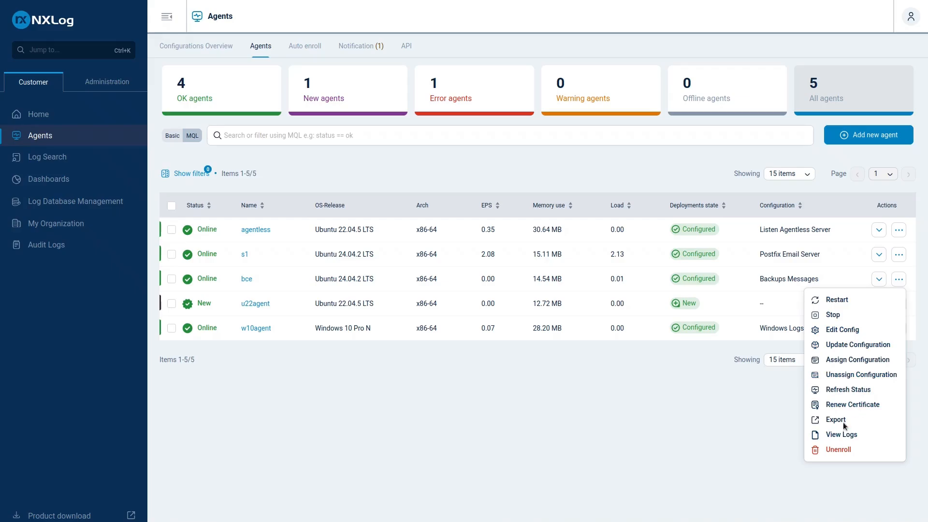
click(839, 389)
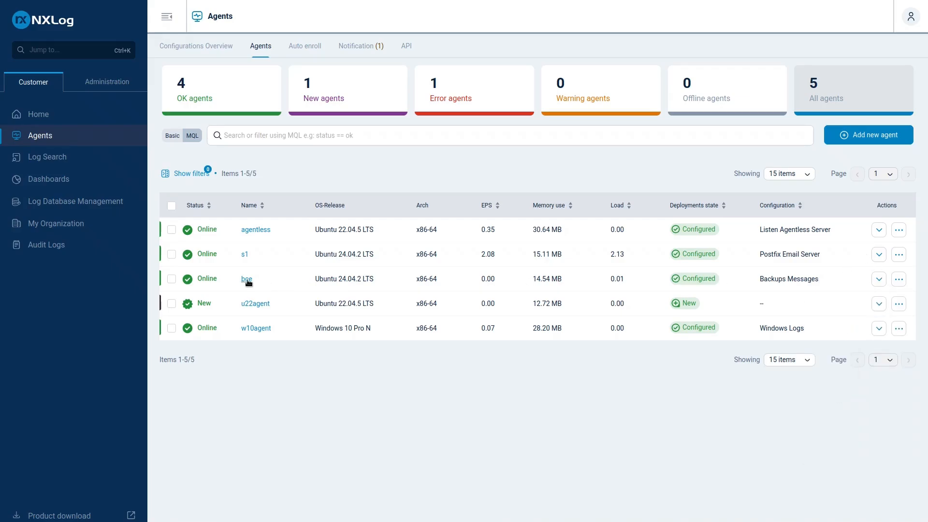
click(246, 279)
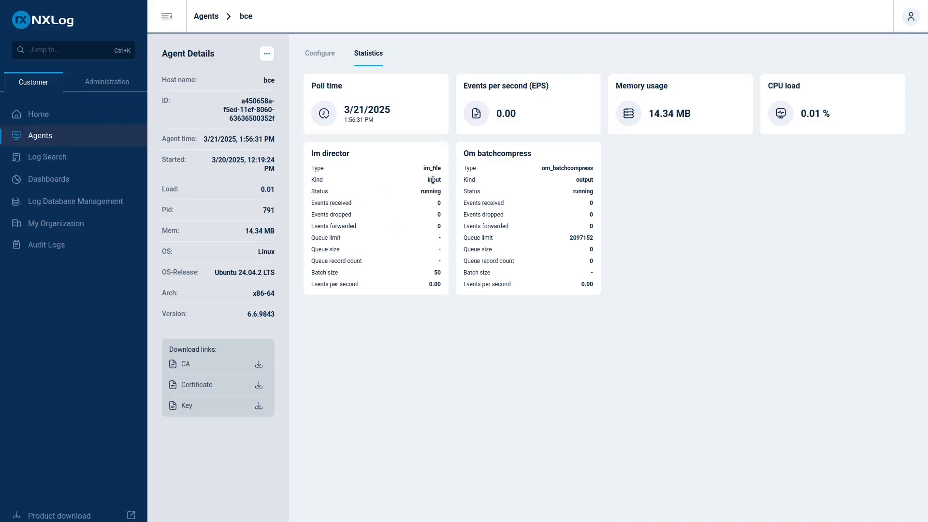
drag(422, 192, 442, 193)
drag(338, 203, 382, 207)
Switch to the terminal, clear the pending cat command and start bconsole
drag(927, 145, 426, 47)
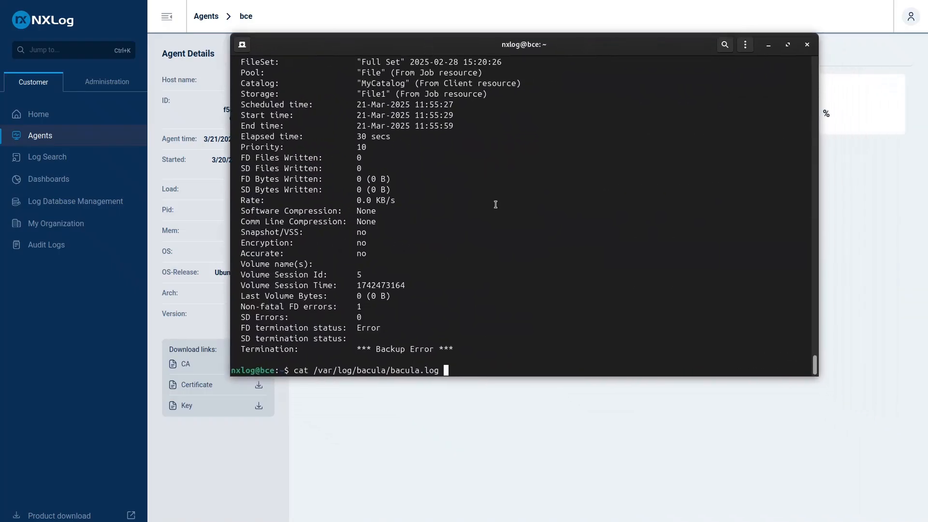
key(BackSpace)
key(BackSpace)
key(BackSpace)
key(BackSpace)
key(BackSpace)
key(BackSpace)
key(BackSpace)
key(BackSpace)
key(BackSpace)
key(BackSpace)
key(BackSpace)
key(BackSpace)
key(BackSpace)
key(BackSpace)
key(BackSpace)
key(BackSpace)
key(BackSpace)
key(BackSpace)
key(BackSpace)
key(BackSpace)
key(BackSpace)
key(BackSpace)
key(BackSpace)
key(BackSpace)
key(BackSpace)
key(BackSpace)
key(BackSpace)
key(BackSpace)
text(bcon)
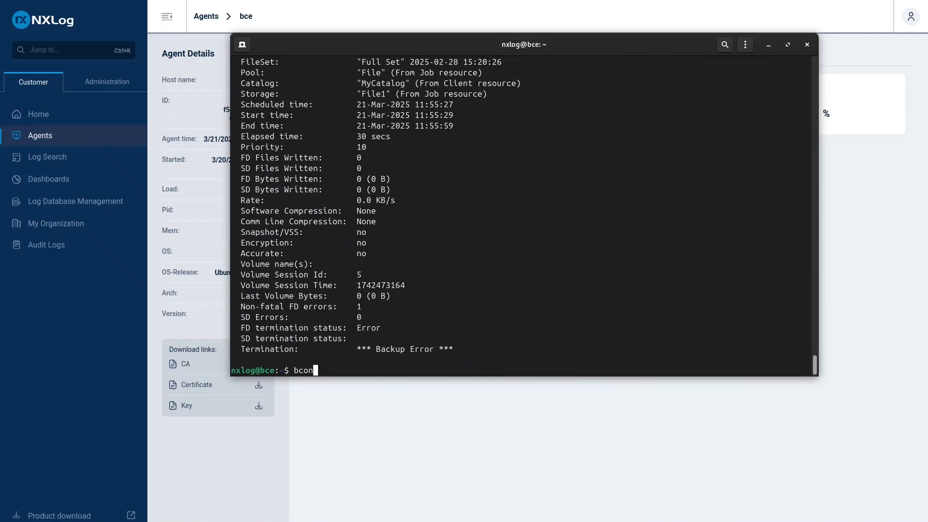
text(sole)
key(Return)
Query the Director's status in bconsole and review its version details and job lists
text(s)
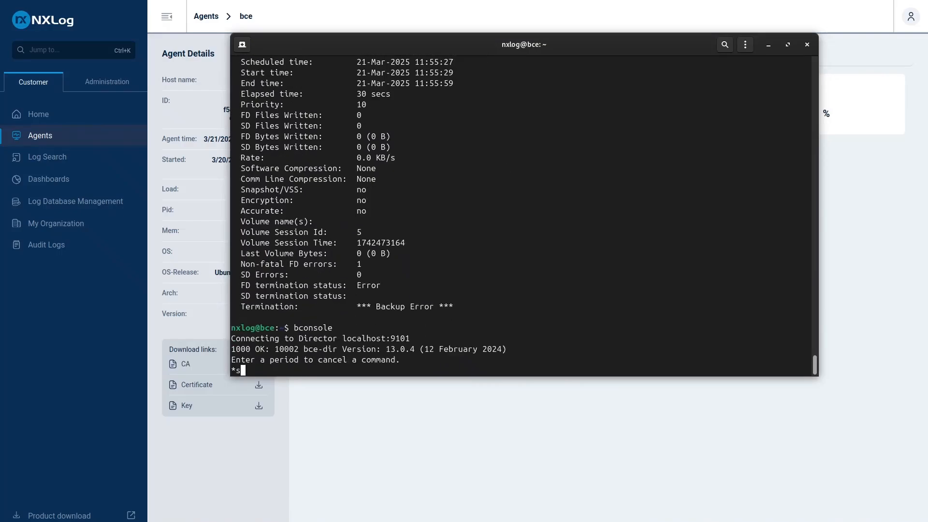
text(tatus)
key(Return)
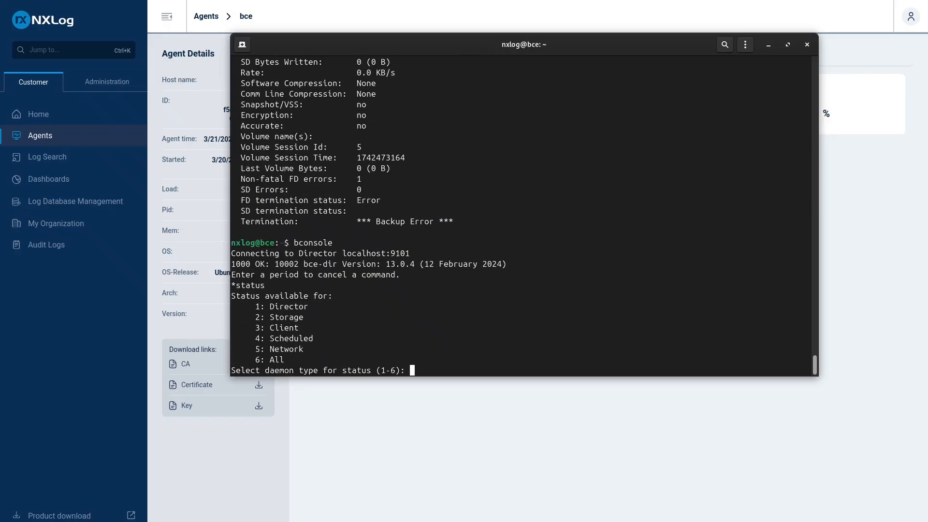
text(1)
key(Return)
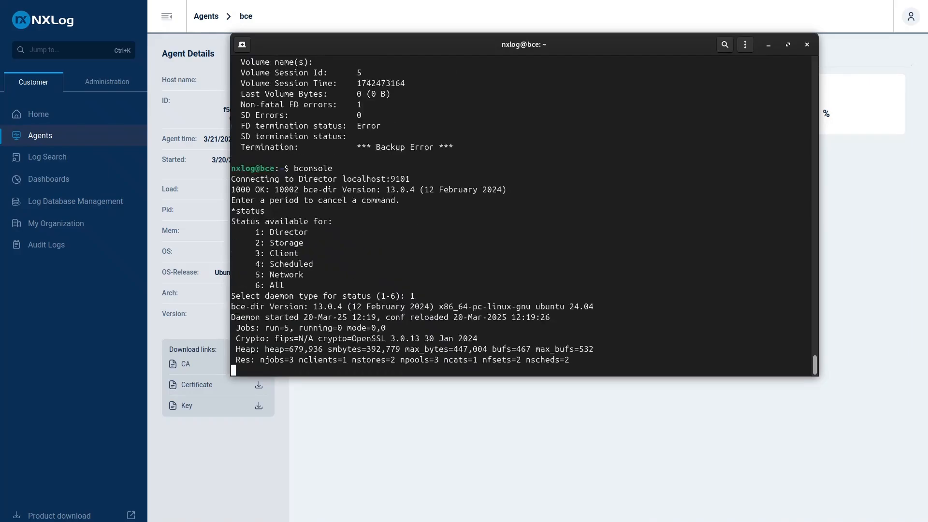
drag(598, 325, 231, 304)
click(416, 338)
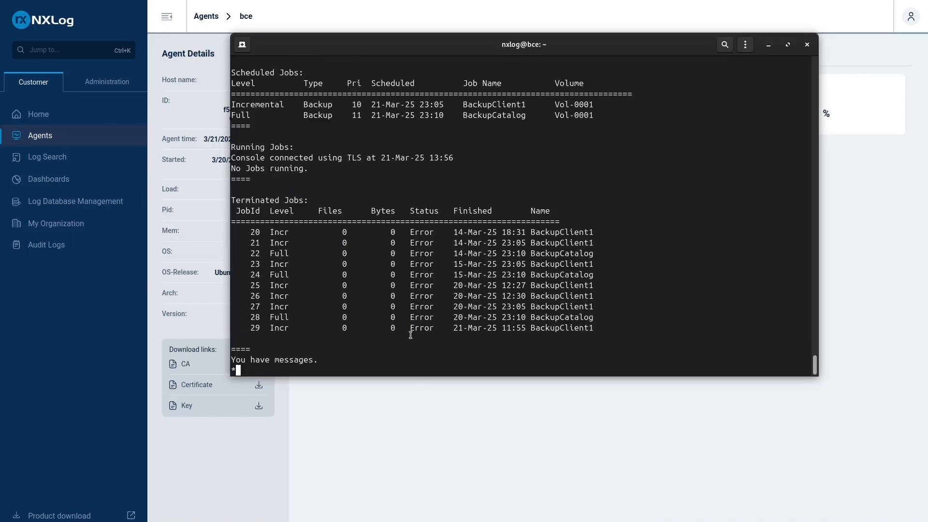
Run the BackupClient1 job with the yes option so that it is queued without a confirmation prompt
text(run job=c)
key(BackSpace)
key(Tab)
key(Tab)
text(Bac)
key(BackSpace)
key(BackSpace)
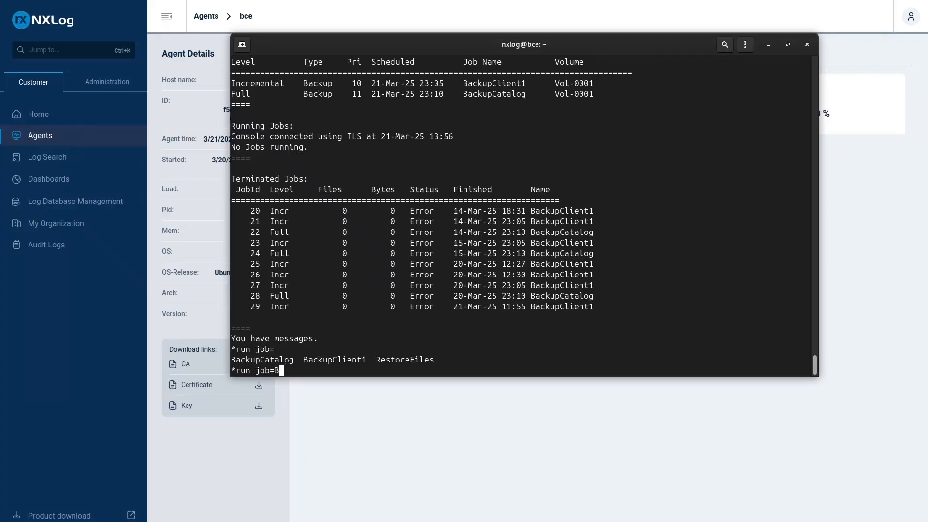
text(ackupC)
key(Tab)
text(l)
key(Tab)
text(yes)
key(Return)
Check the Director's status with "status dir" and examine the status of the running BackupClient1 job
text(status dir)
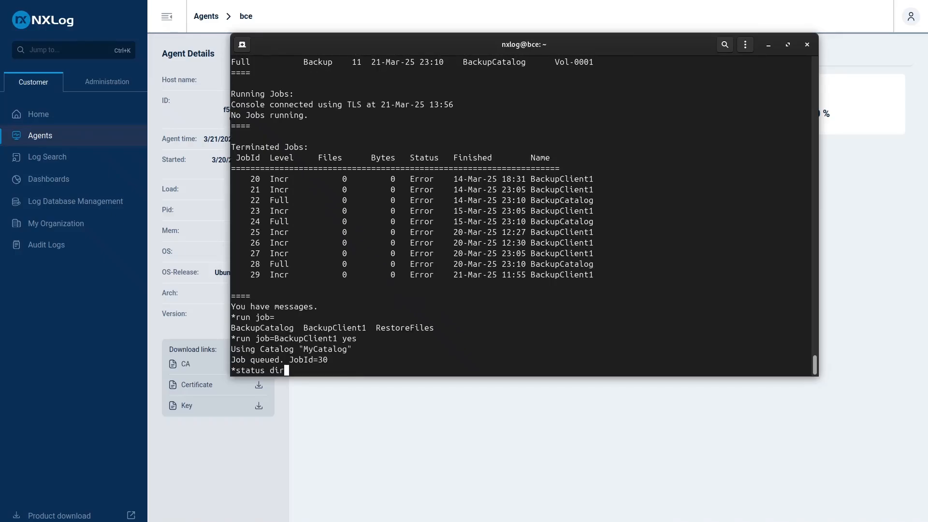
key(Return)
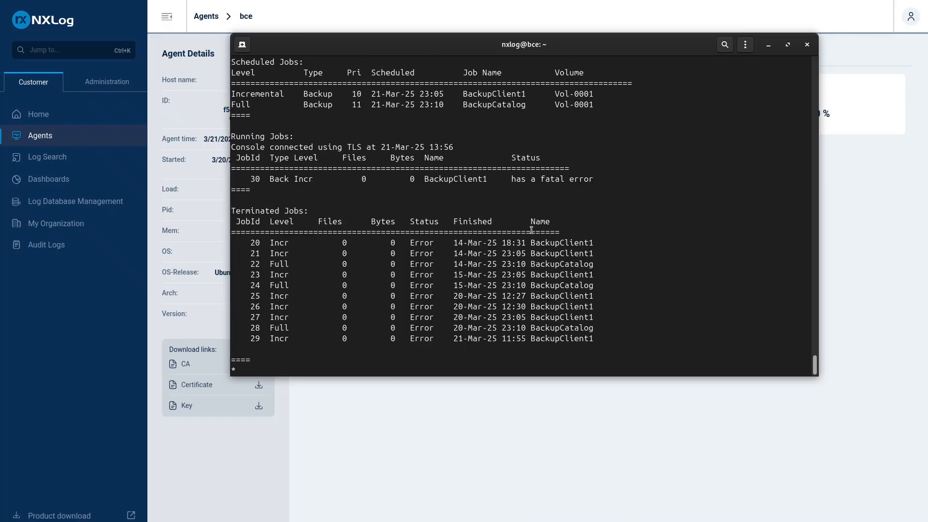
drag(511, 188, 583, 179)
click(582, 179)
drag(512, 179, 588, 179)
click(516, 268)
key(Up)
key(Return)
key(Up)
drag(508, 47, 546, 114)
key(ctrl+u)
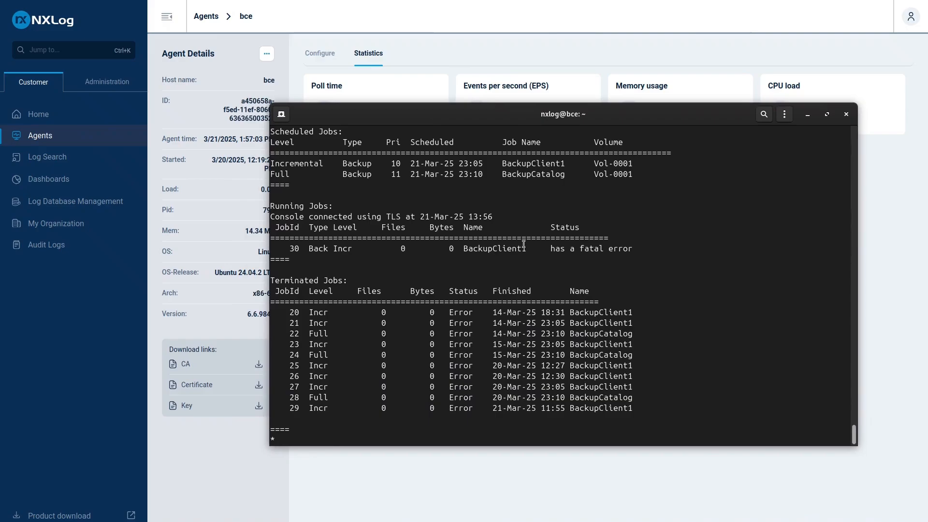
List the job log of job ID 30 with llist and examine its error entries
key(Up)
key(ctrl+u)
text(llist joblog jobid=)
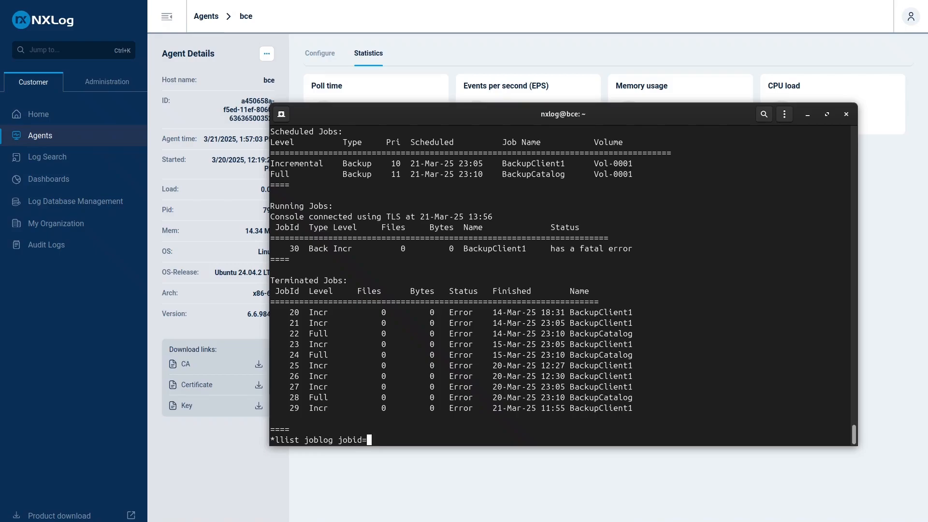
text(30)
key(Return)
scroll(573, 325, up, 7)
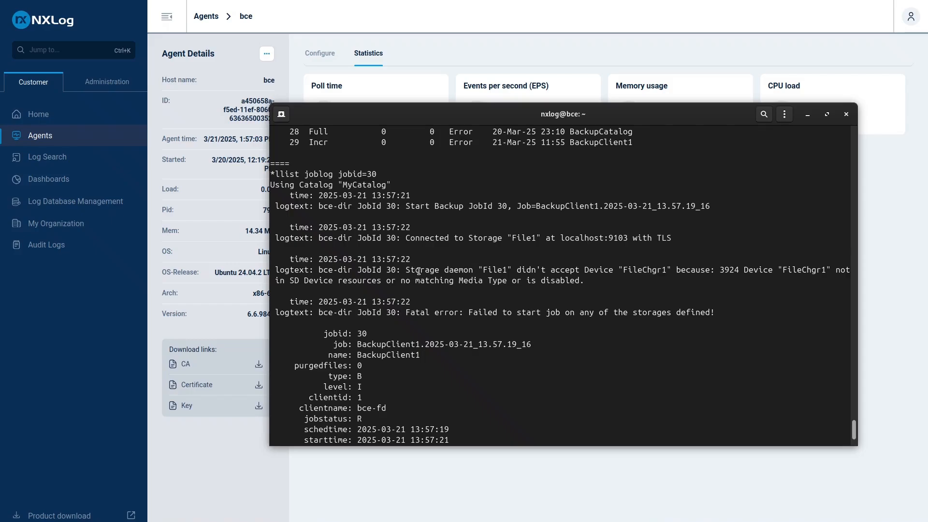
drag(401, 312, 512, 312)
scroll(523, 329, up, 2)
scroll(523, 329, up, 2)
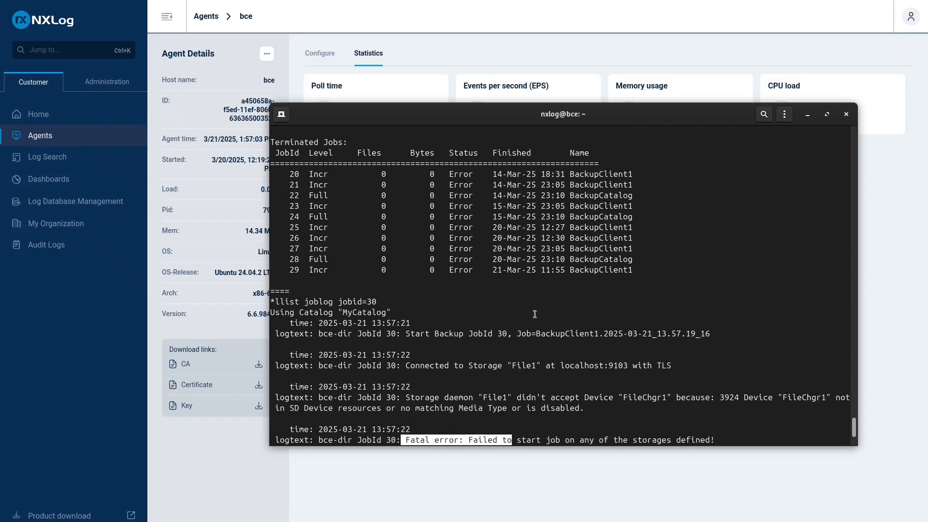
Query the Director's status again and examine the entry for job 30 among the terminated jobs
key(Up)
key(Up)
key(Return)
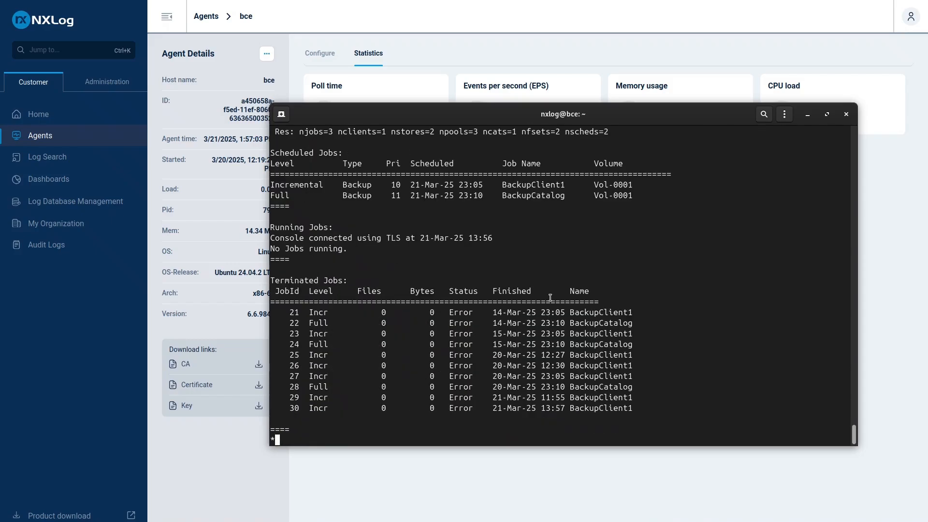
drag(652, 411, 285, 409)
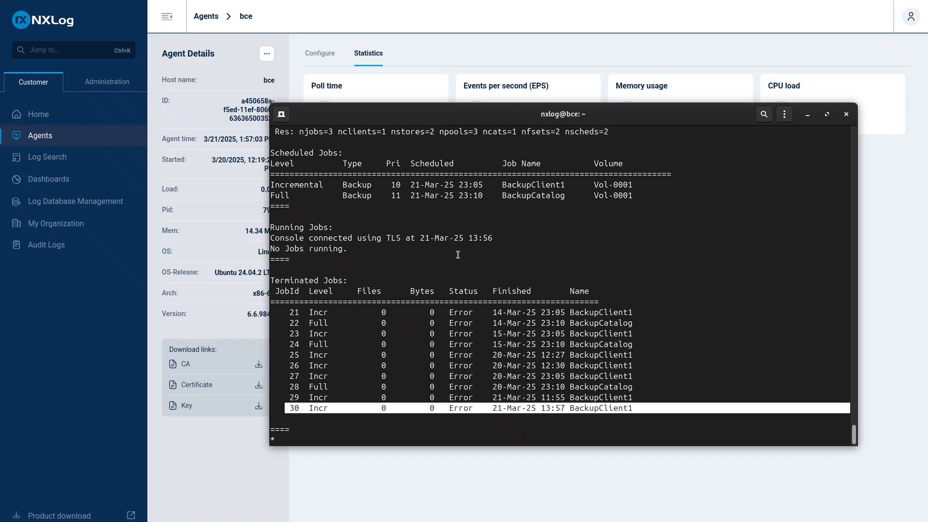
Return to NXLog Platform, reopen the bce agent's statistics and compare the events received, dropped and forwarded by its input module
drag(466, 123, 927, 116)
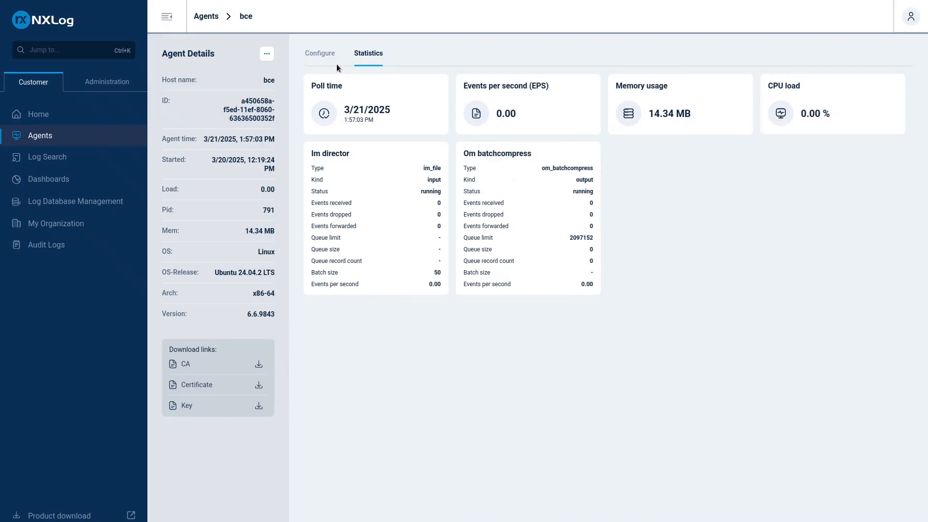
click(323, 54)
click(367, 58)
click(57, 180)
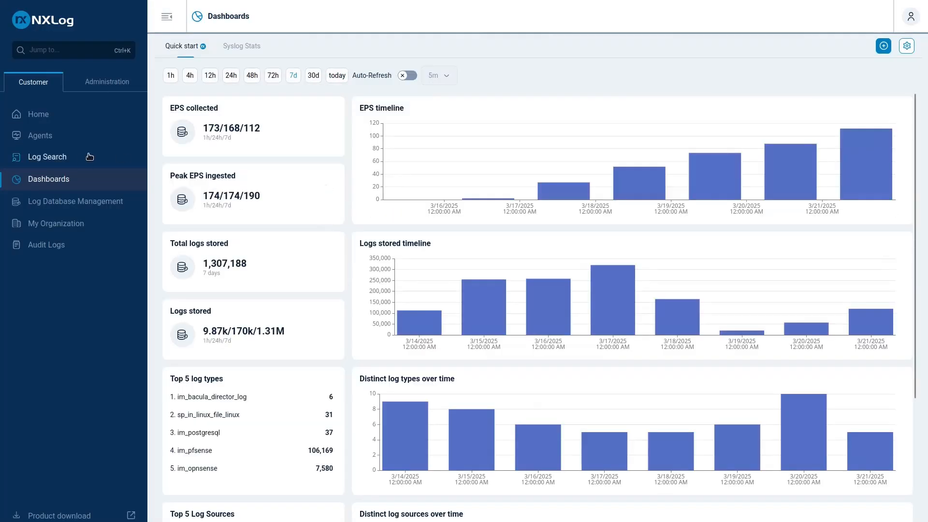
click(46, 136)
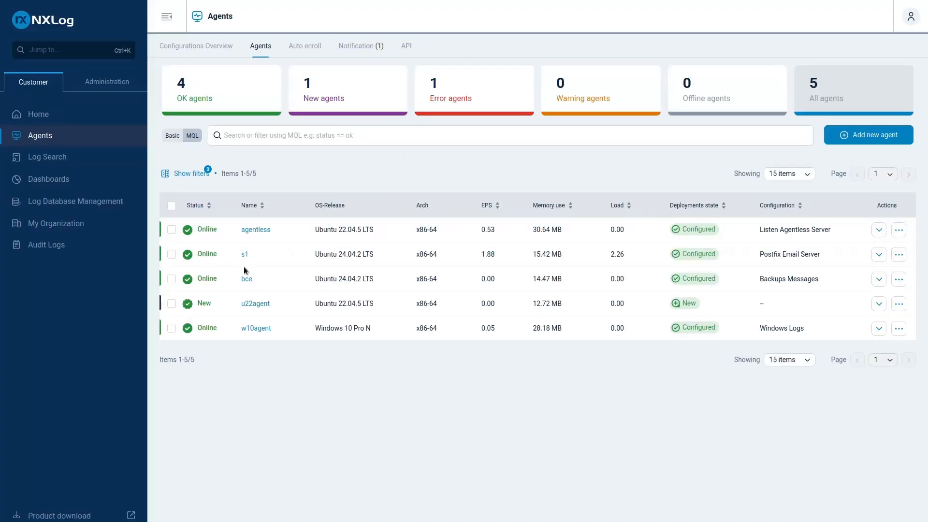
click(247, 279)
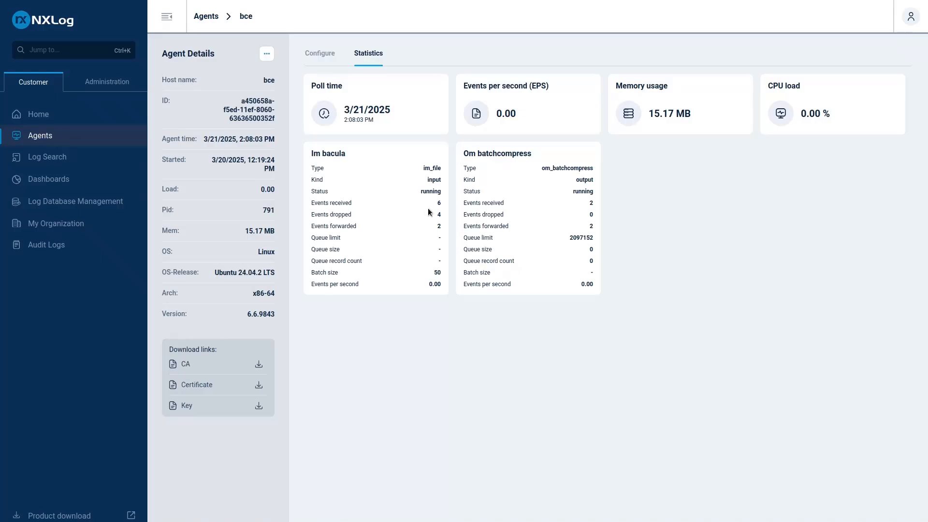
drag(434, 203, 443, 227)
Filter the log search to the im_bacula_director_log source module and open the details of the newest event
click(62, 159)
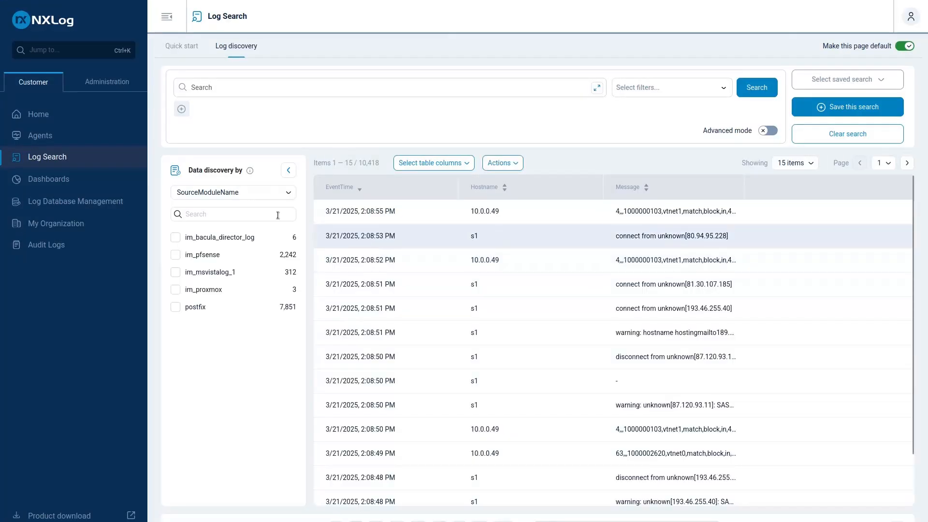
click(200, 241)
click(663, 211)
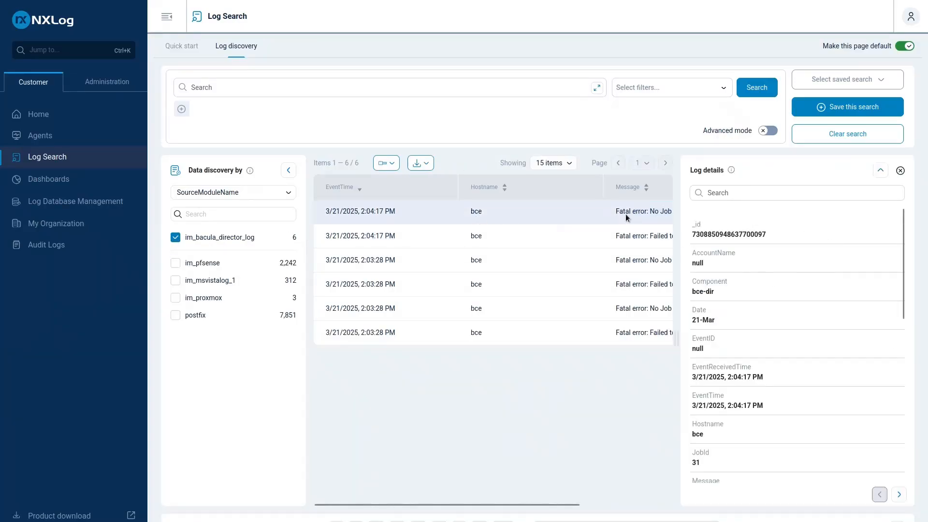
Examine the newest Bacula event's fields, including its job ID and fatal error message, and close the log details
scroll(738, 385, down, 1)
scroll(725, 367, down, 2)
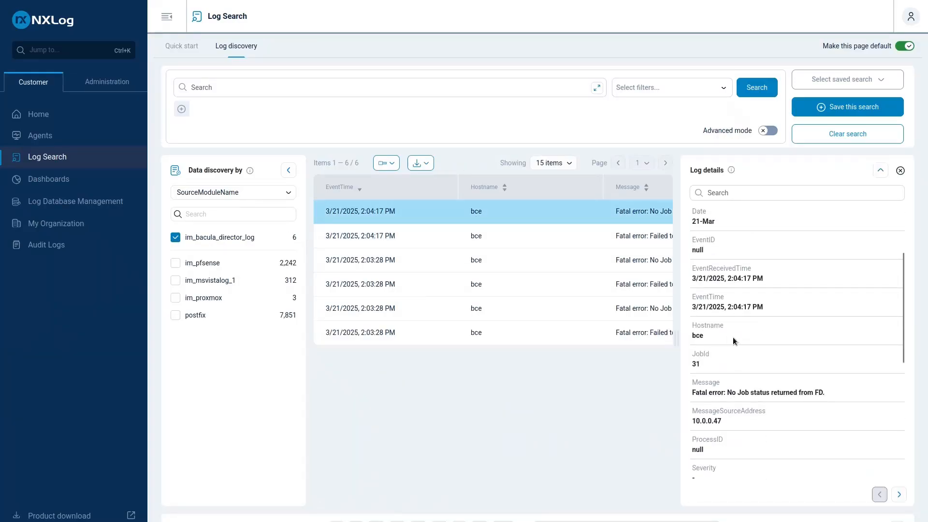
scroll(733, 338, down, 2)
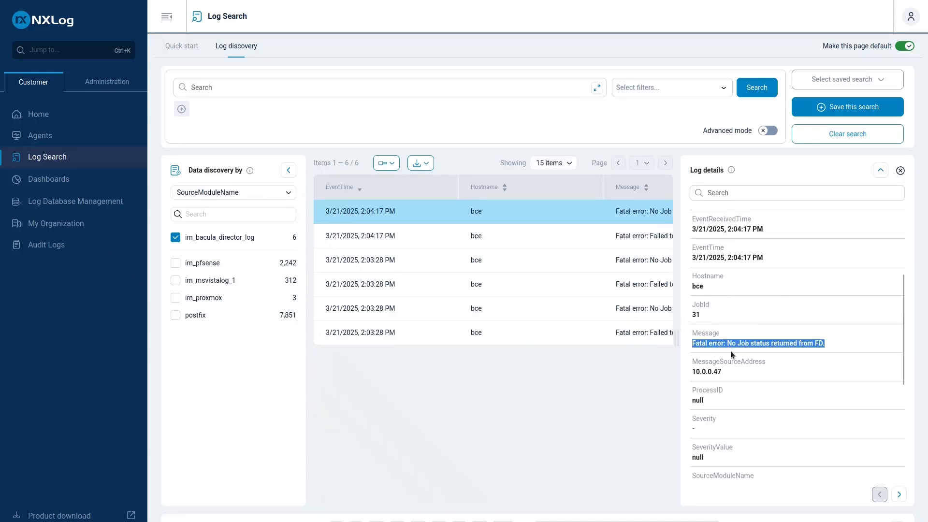
click(900, 171)
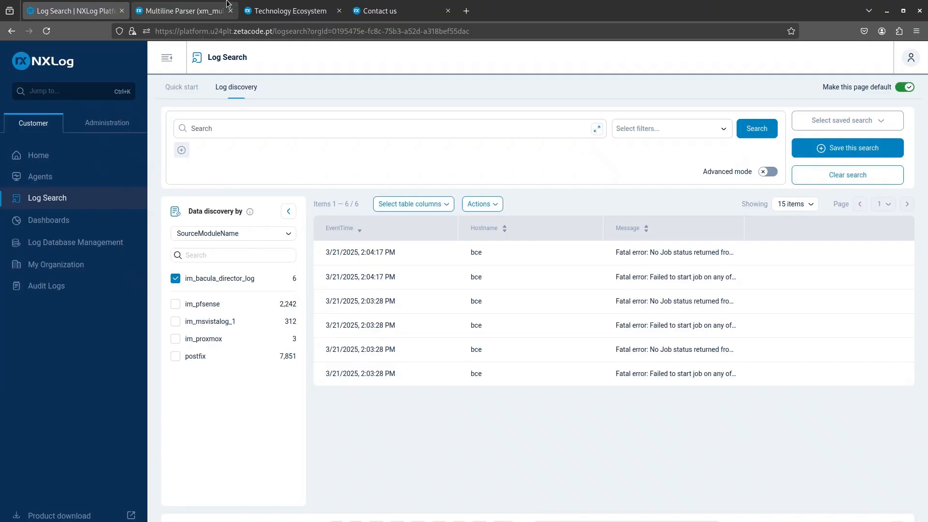
Switch to NXLog's Technology Ecosystem page and look through the featured integrations, the categories and the list of all integrations
click(290, 6)
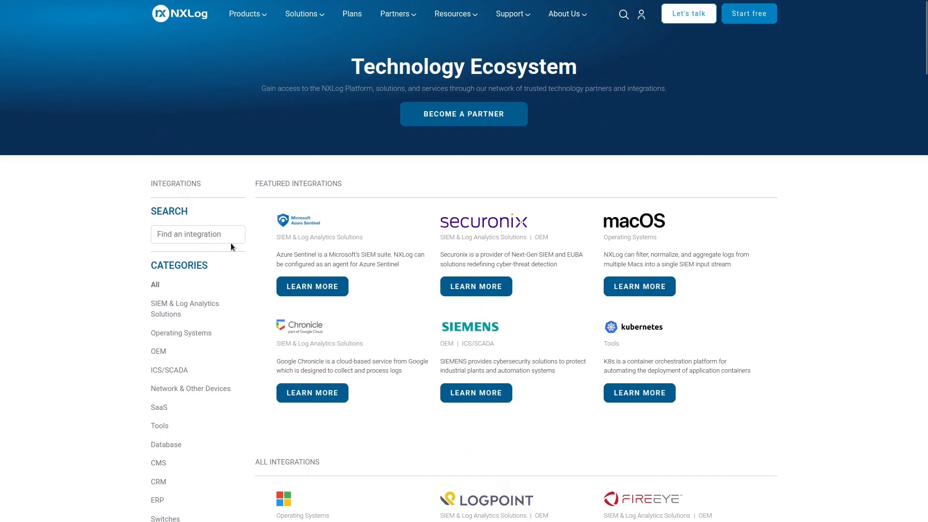
scroll(227, 302, down, 3)
scroll(227, 302, down, 3)
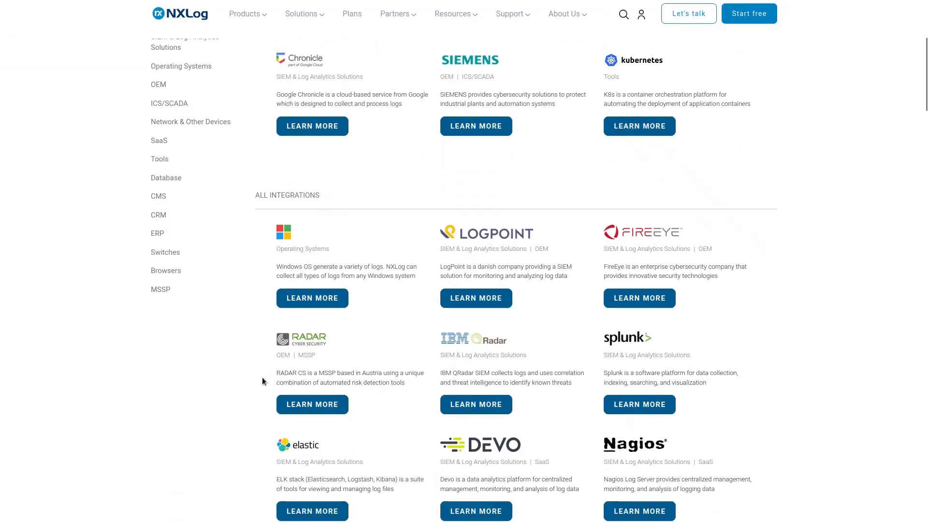
scroll(261, 379, up, 6)
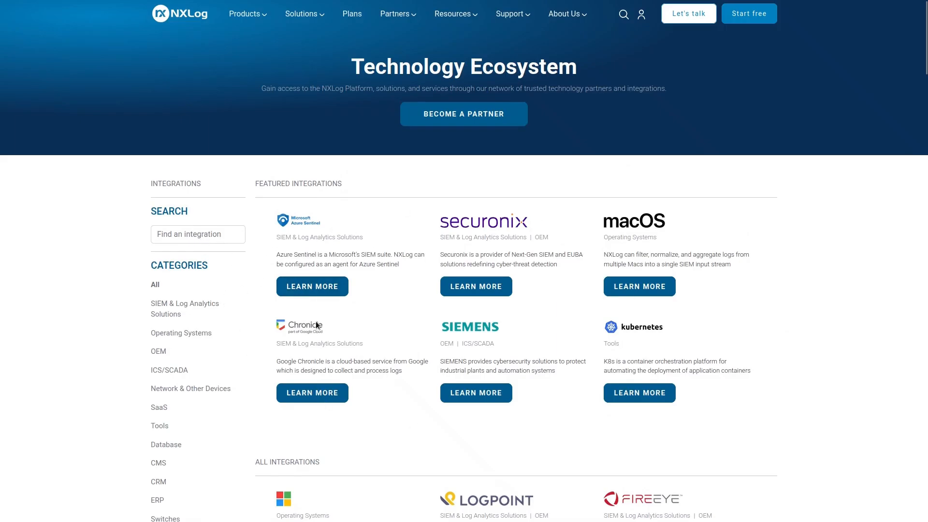
scroll(317, 325, down, 1)
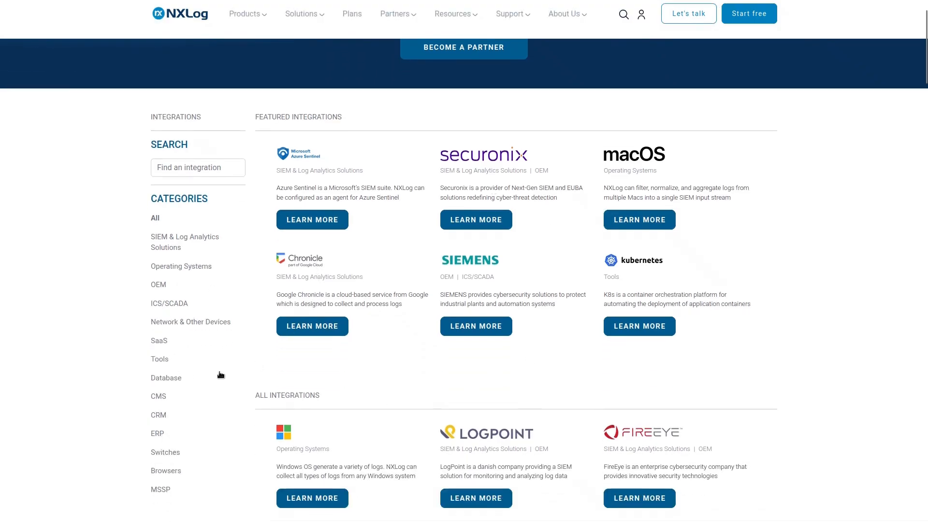
scroll(187, 408, up, 1)
scroll(186, 355, down, 3)
scroll(410, 302, down, 3)
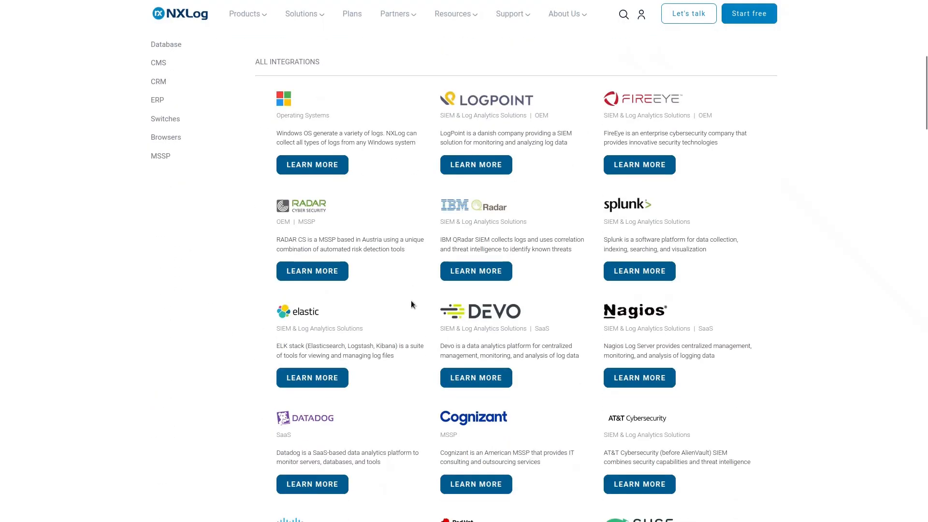
scroll(358, 392, up, 6)
scroll(285, 387, down, 1)
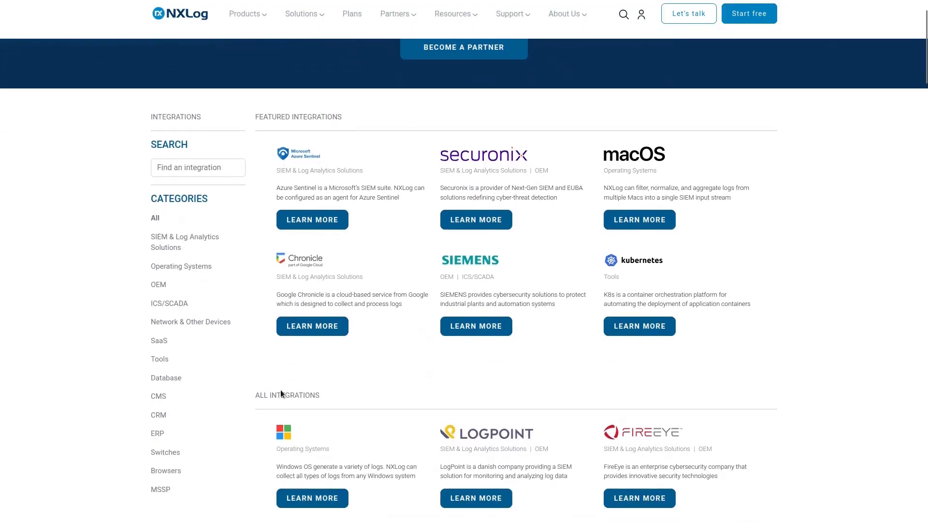
scroll(298, 362, up, 1)
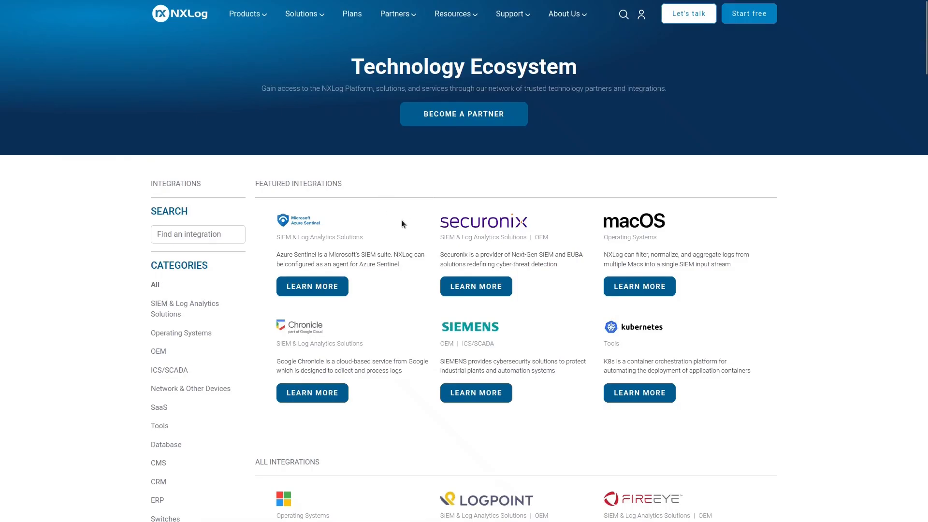
Switch to NXLog's Contact us page with the general query form
mouse_move(293, 5)
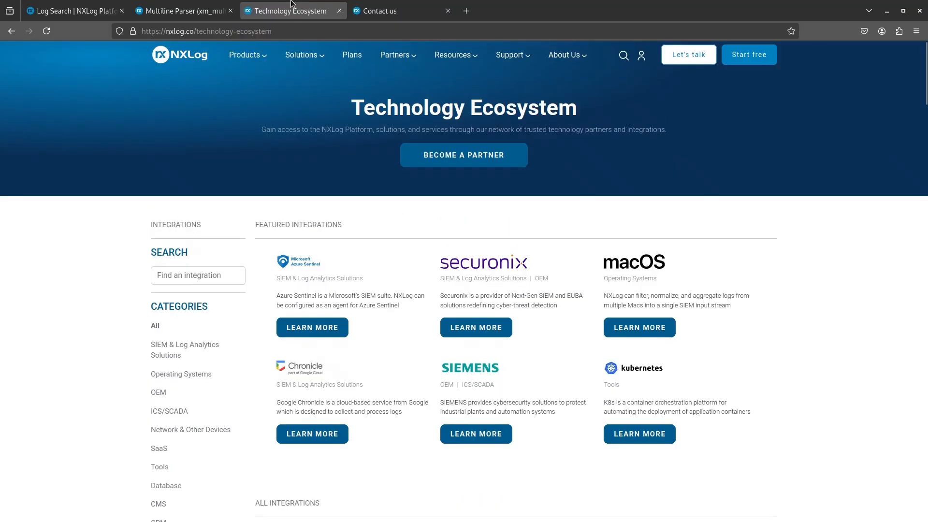
click(353, 7)
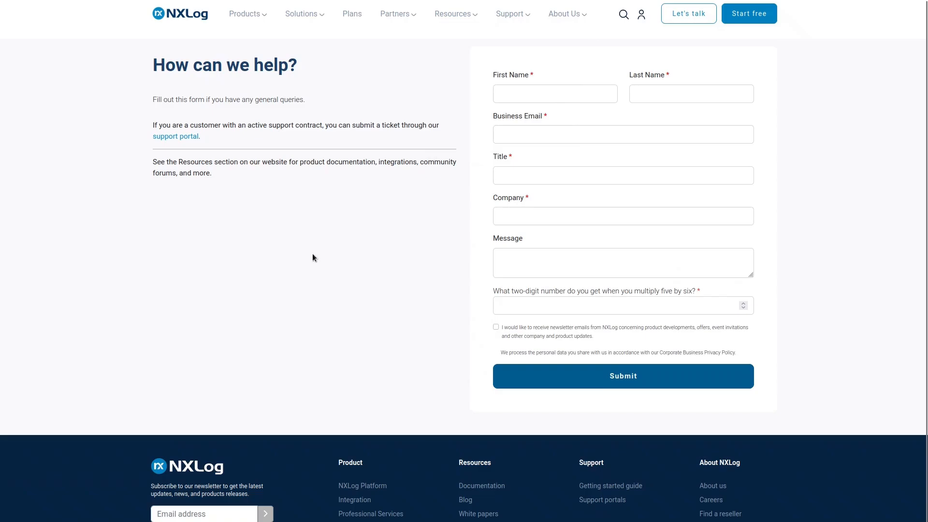